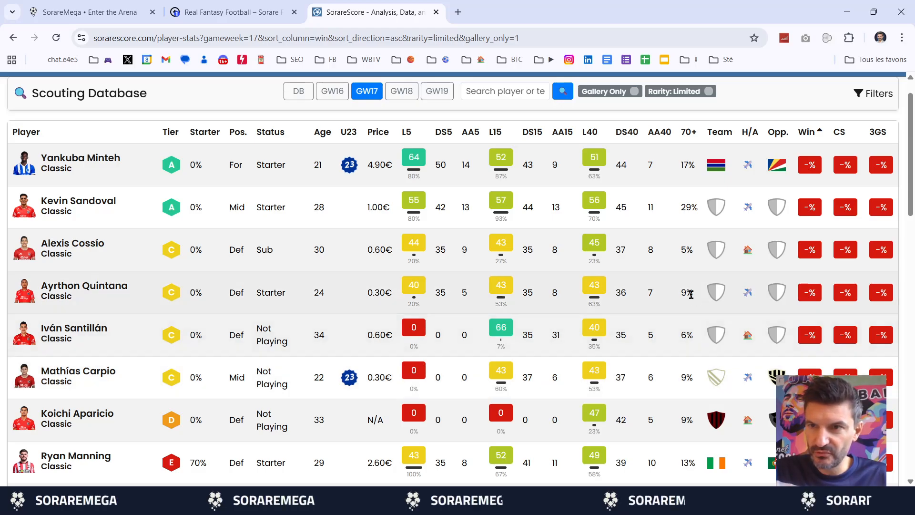
Step: Sort the GW17 players by highest win probability, then switch to SorareMega and add Lucas Hernández to the leftmost defender slot
left_click(809, 136)
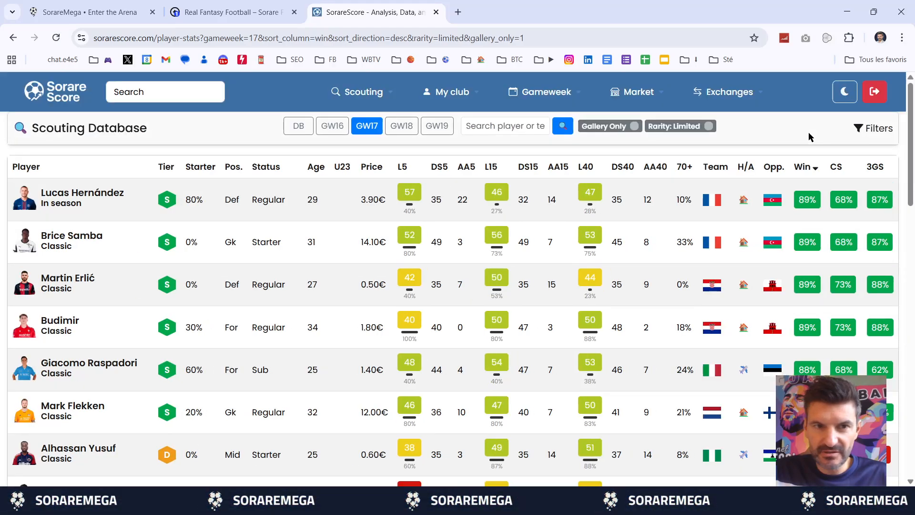
scroll(677, 266, "down", 1)
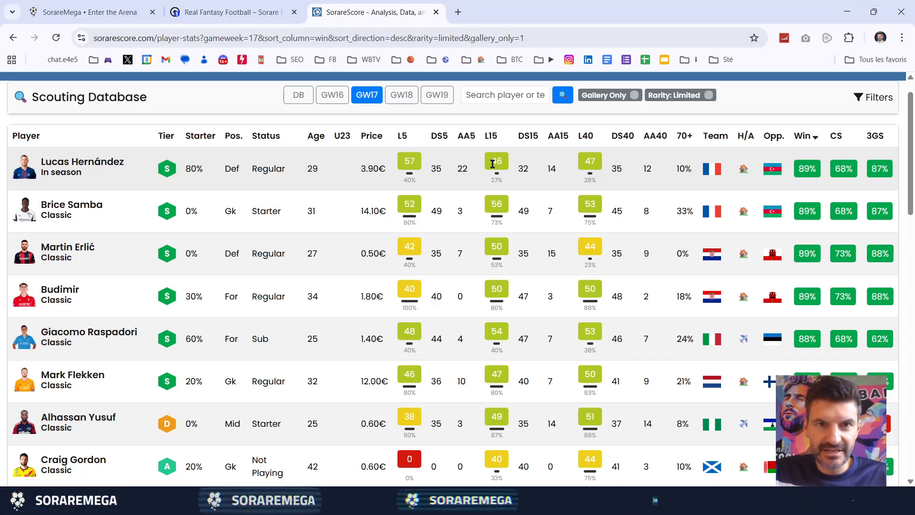
left_click(114, 6)
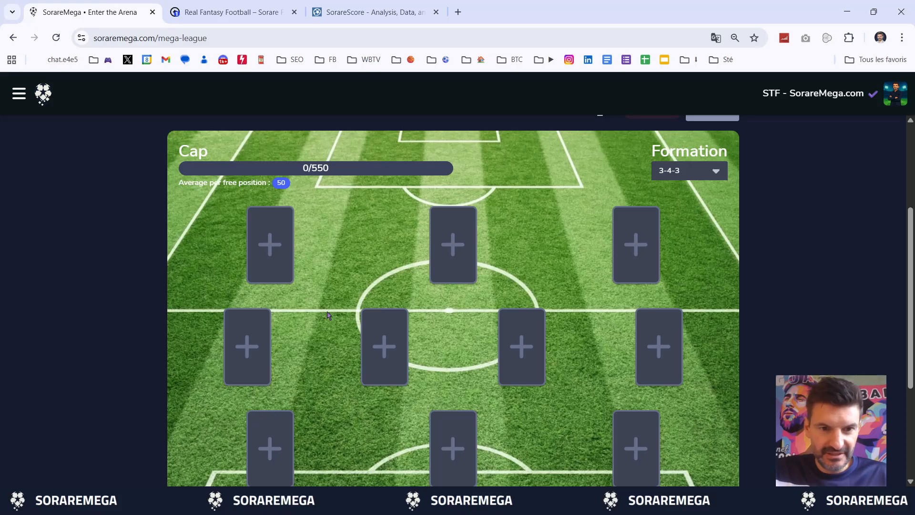
left_click(278, 447)
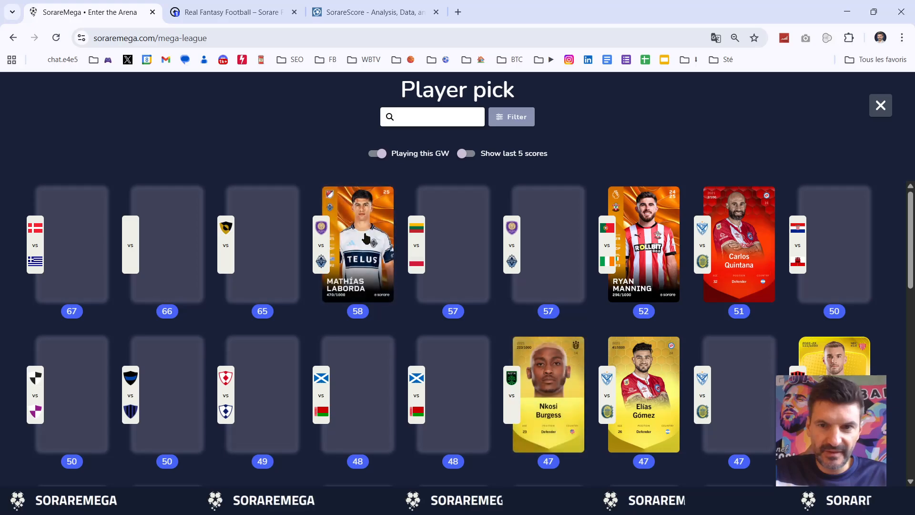
left_click(415, 117)
type("lucas")
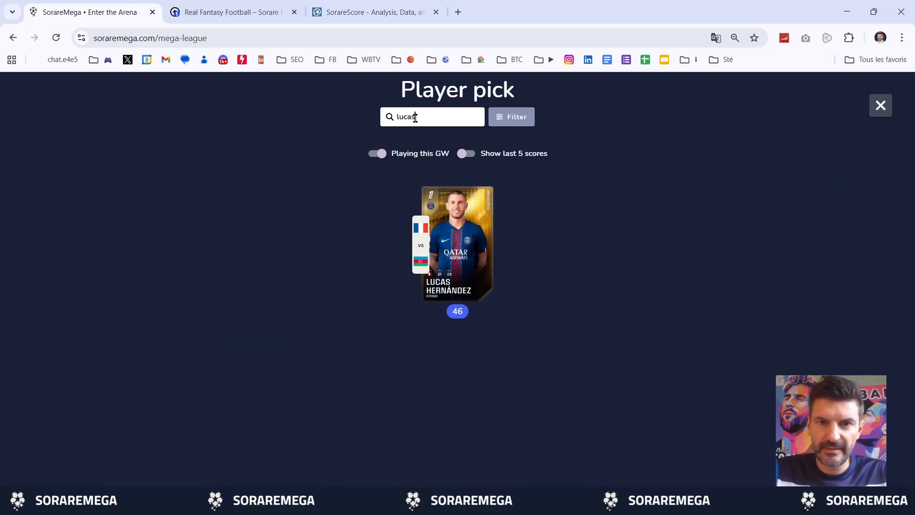
left_click(467, 245)
scroll(312, 226, "down", 1)
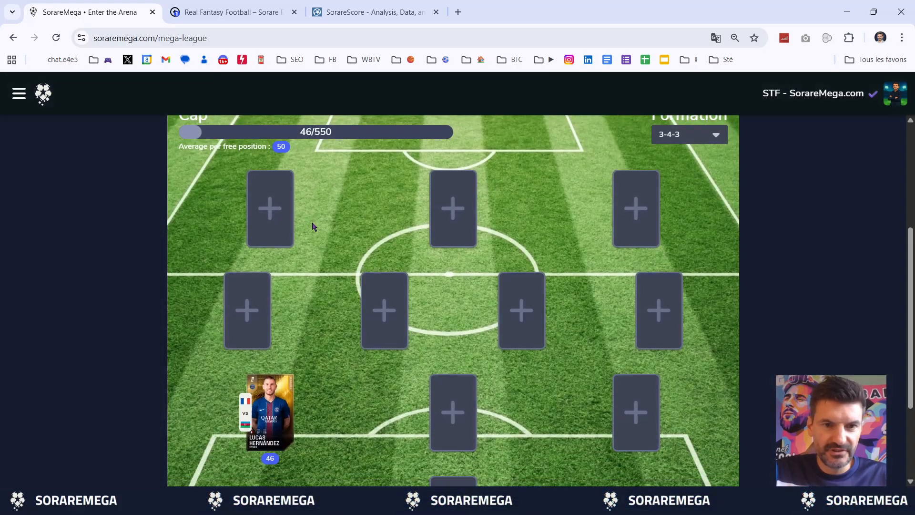
Step: Consult the win-sorted player list on SorareScore and add Giacomo Raspadori to the leftmost forward slot in the SorareMega lineup
left_click(261, 11)
left_click(90, 11)
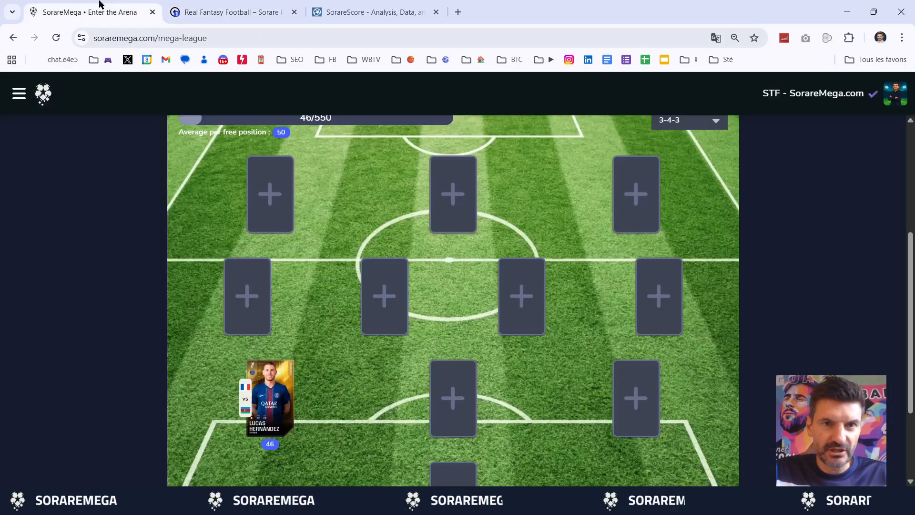
left_click(347, 6)
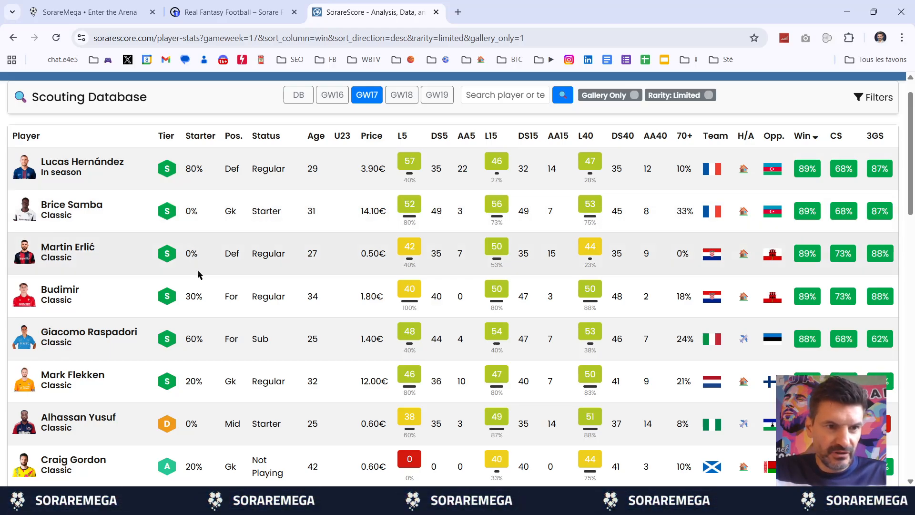
scroll(197, 274, "down", 1)
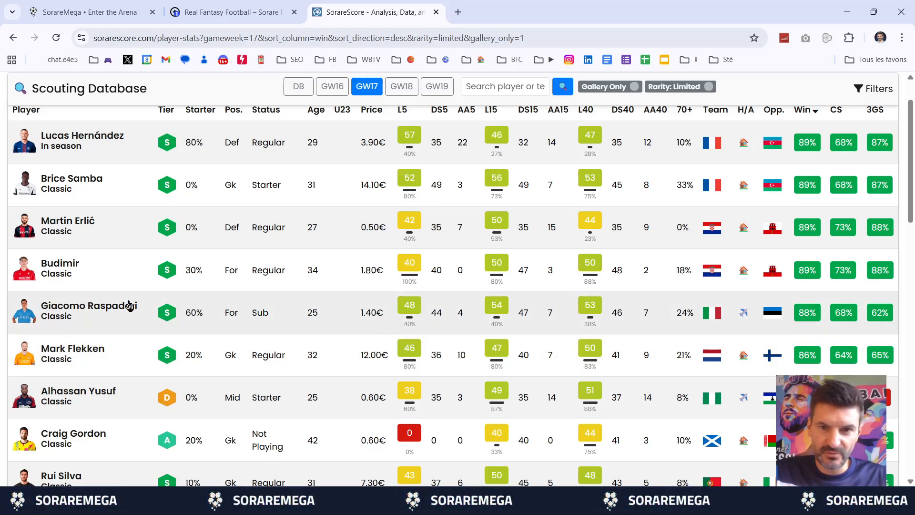
left_click(67, 3)
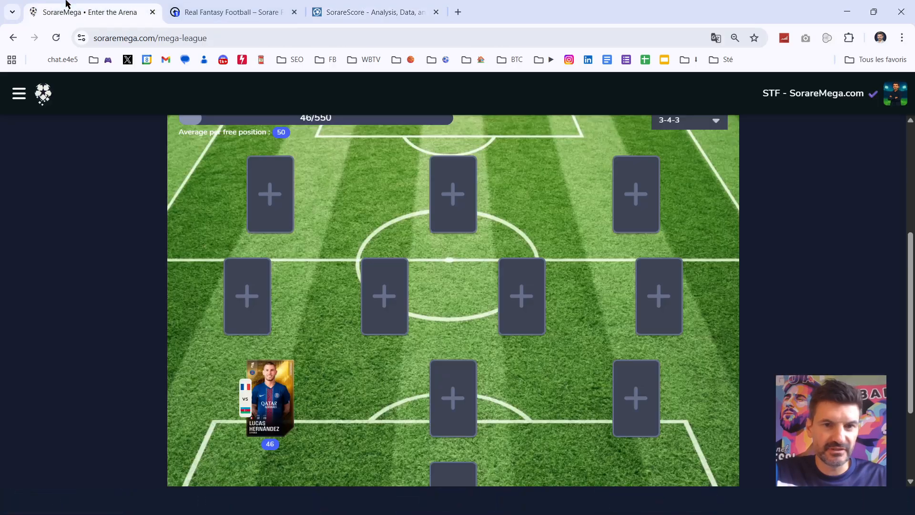
left_click(282, 205)
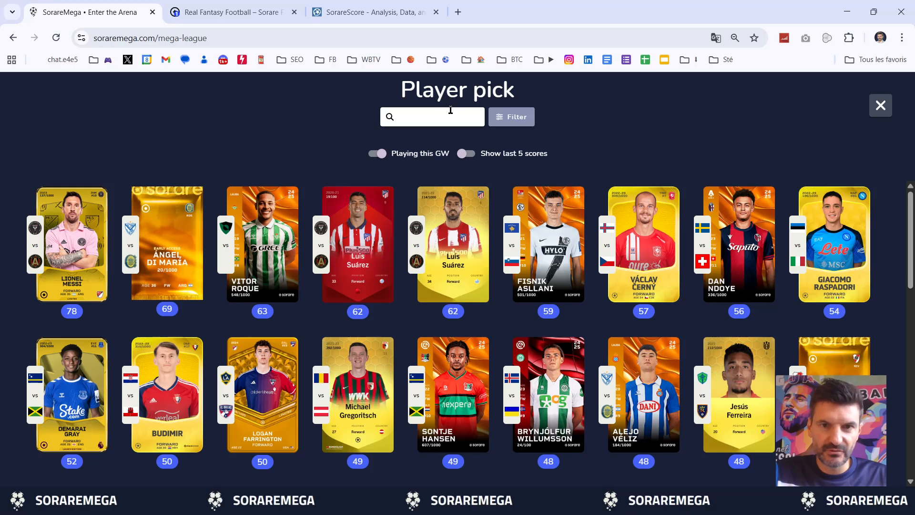
left_click(842, 246)
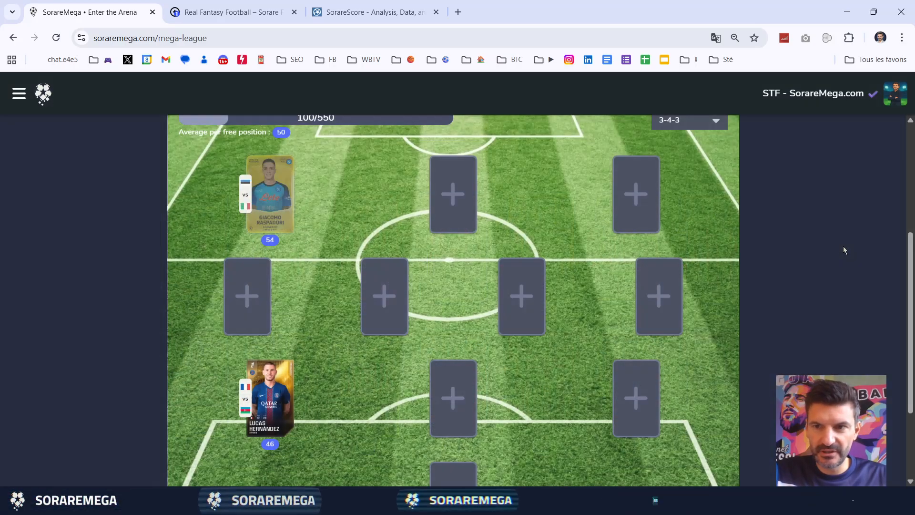
Step: Switch to SorareScore, try sorting the players by clean-sheet probability, and restore the descending sort by win probability
left_click(381, 11)
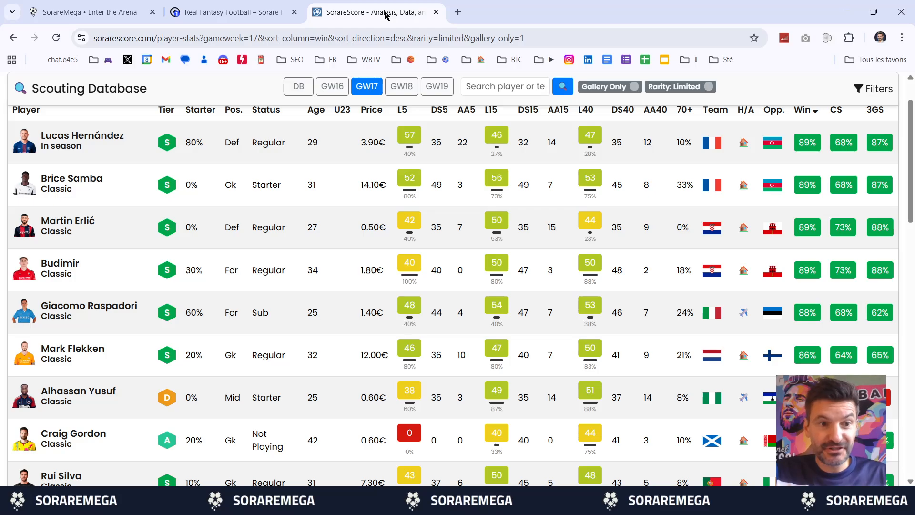
scroll(467, 217, "up", 1)
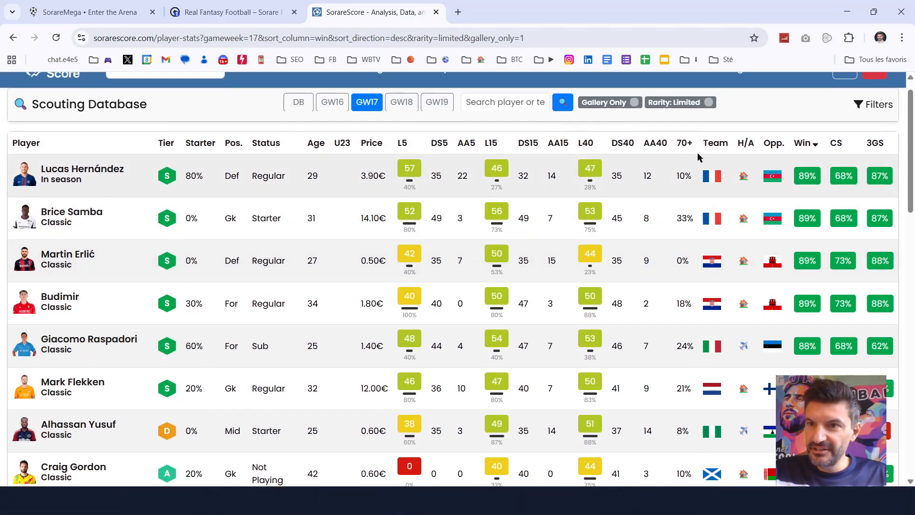
left_click(836, 143)
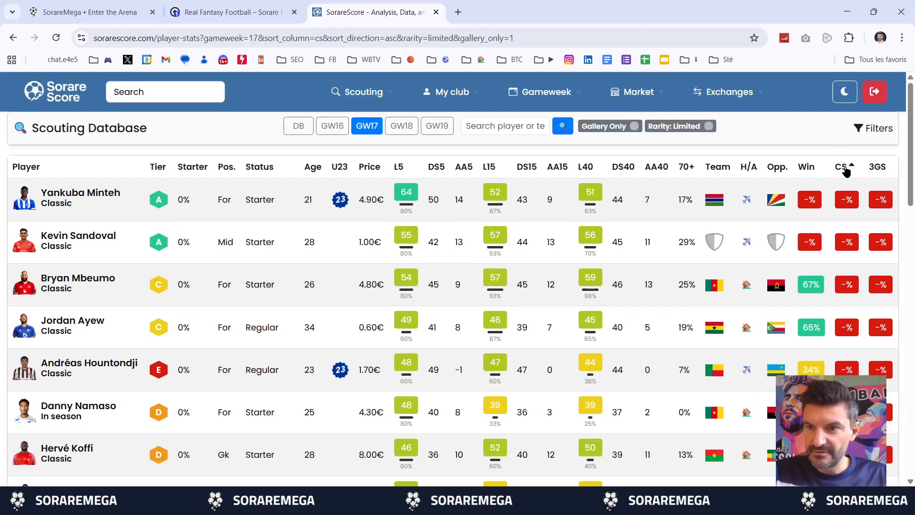
scroll(694, 259, "down", 1)
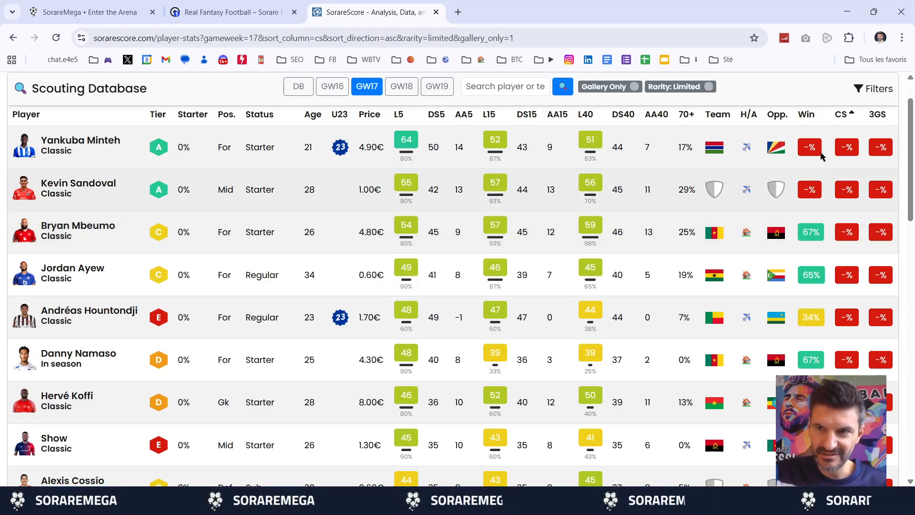
left_click(804, 119)
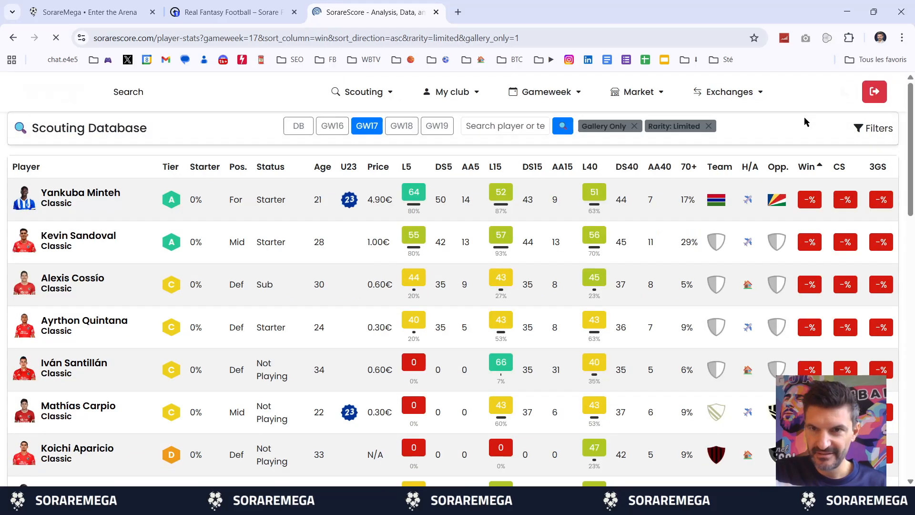
left_click(811, 172)
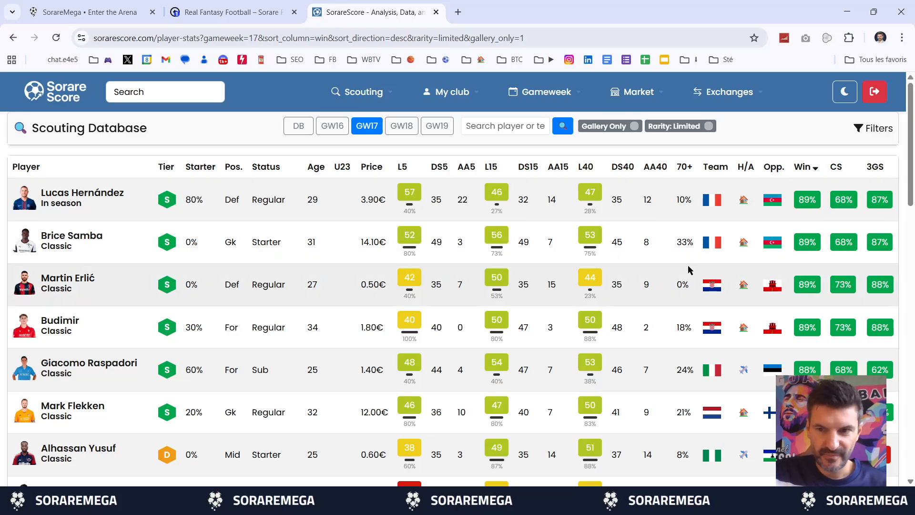
scroll(688, 270, "down", 1)
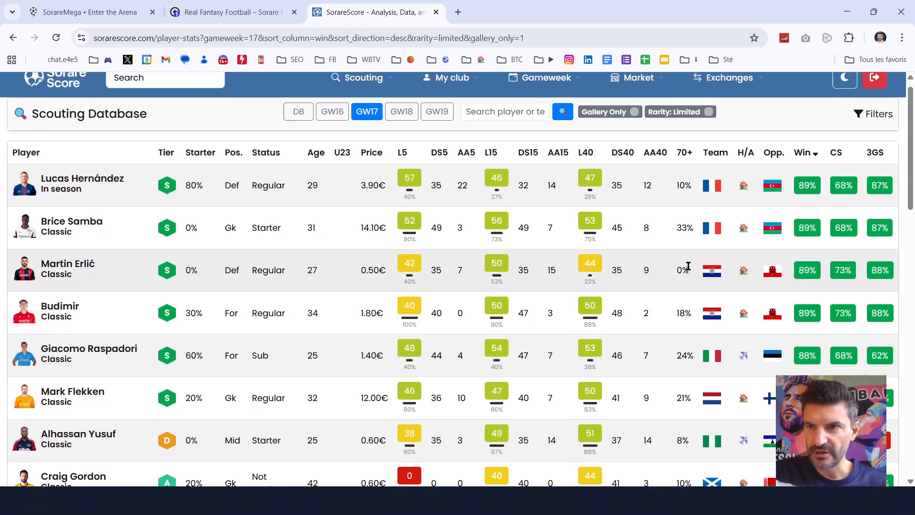
scroll(688, 266, "up", 1)
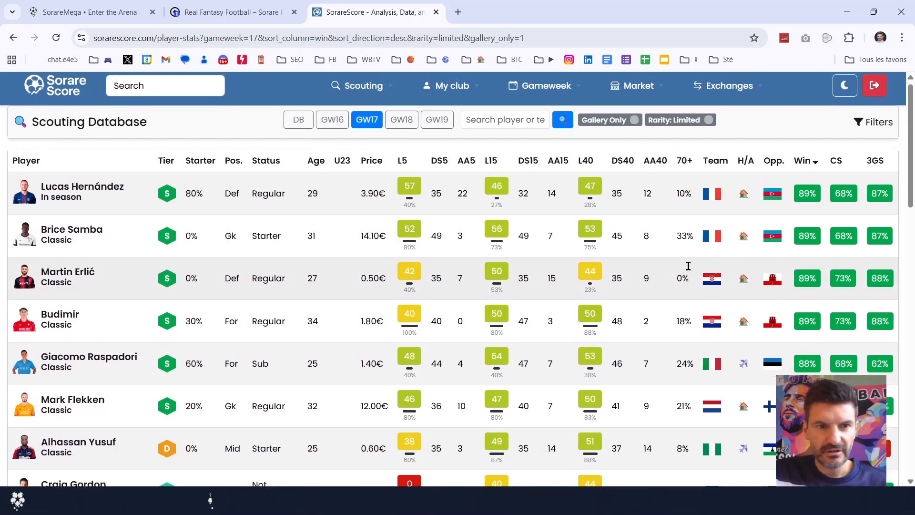
Step: Filter the scouting database by the Goalkeeper position, keeping the gallery-only and Limited rarity filters
left_click(879, 123)
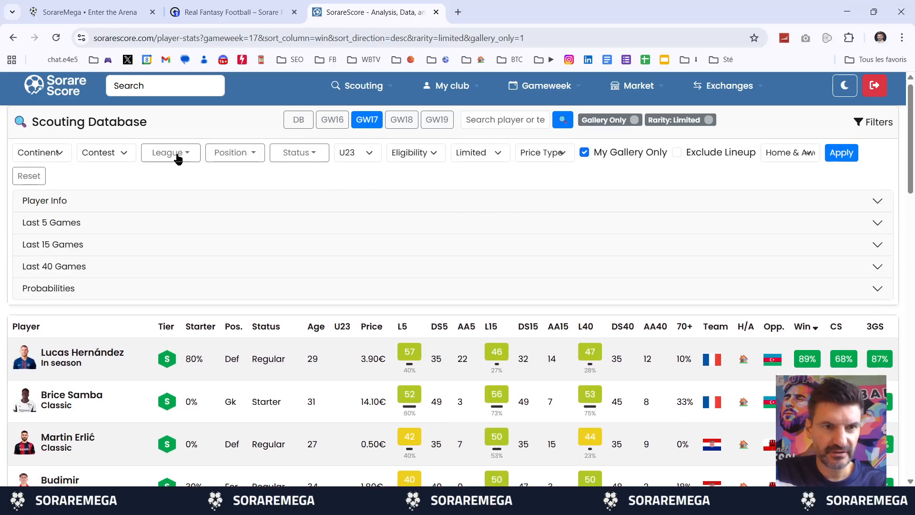
left_click(226, 153)
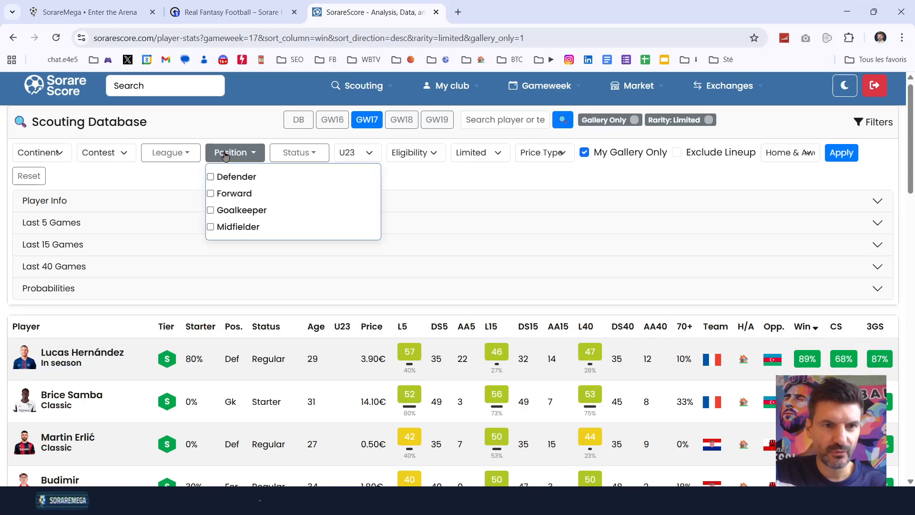
left_click(211, 213)
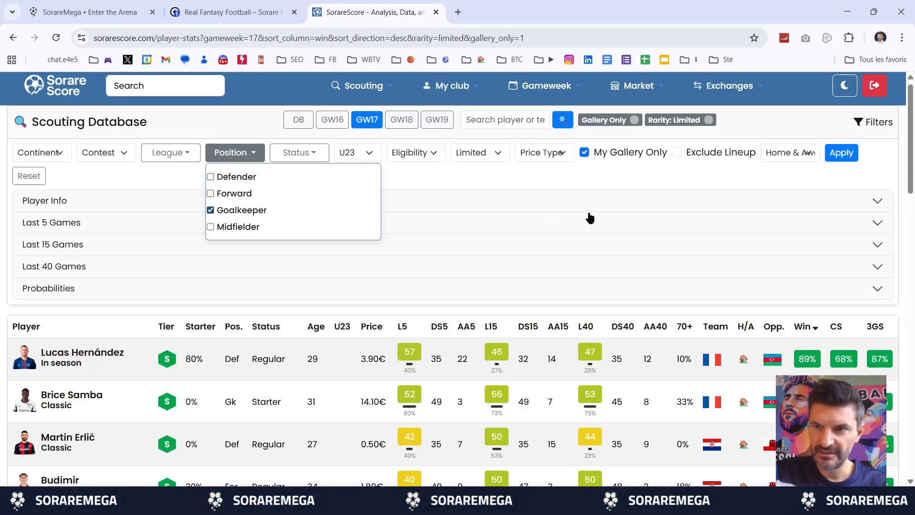
left_click(841, 153)
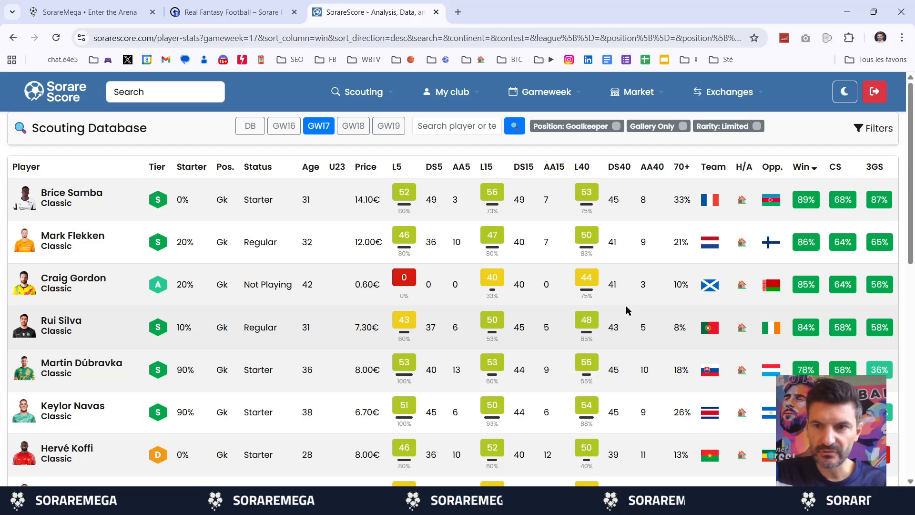
Step: Compare the filtered goalkeepers, switch to SorareMega and place the red Keylor Navas card in the goalkeeper slot
scroll(620, 330, "down", 1)
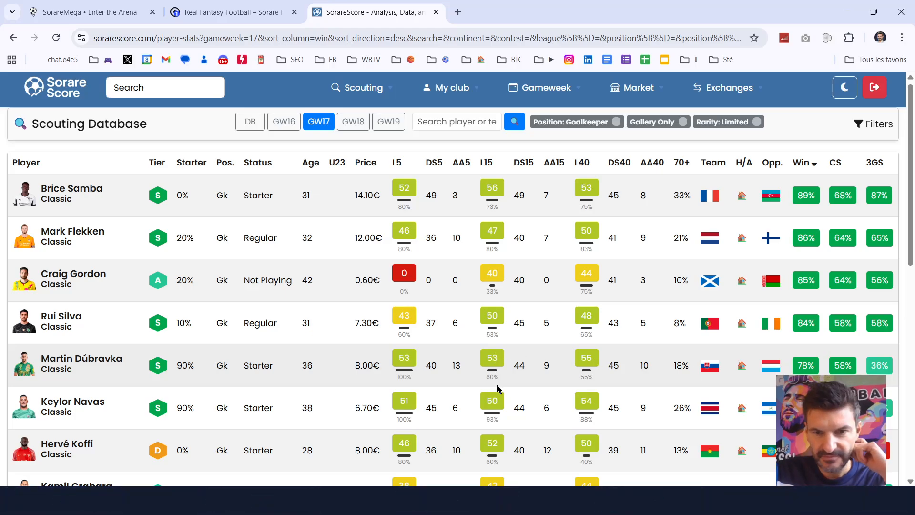
scroll(497, 384, "down", 3)
scroll(497, 388, "down", 2)
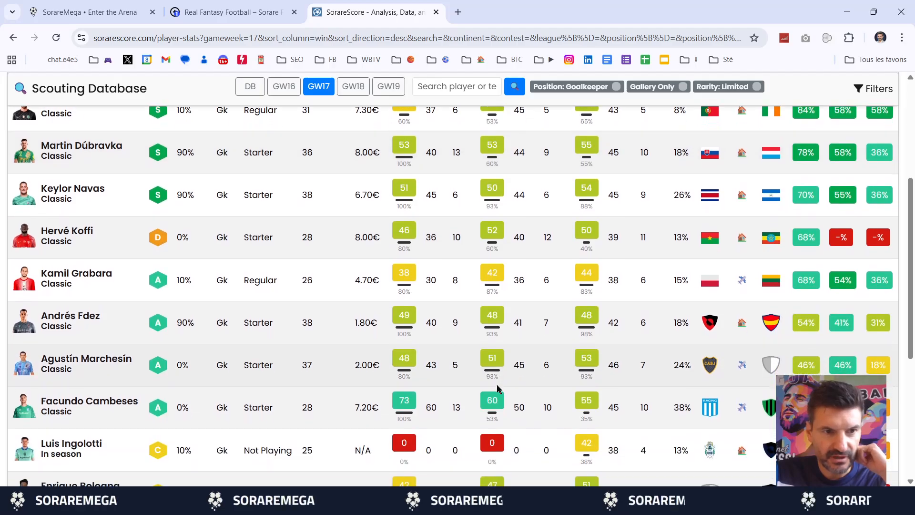
scroll(496, 389, "down", 1)
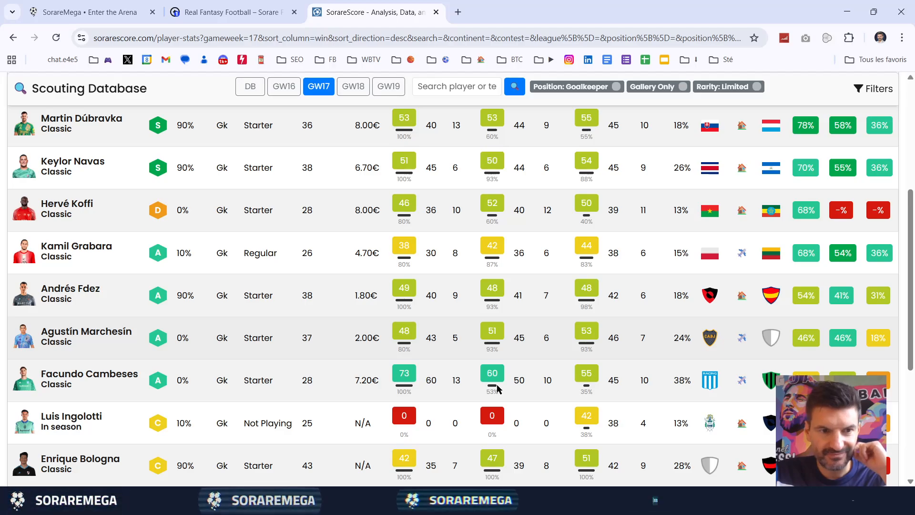
scroll(497, 388, "up", 2)
scroll(497, 388, "up", 3)
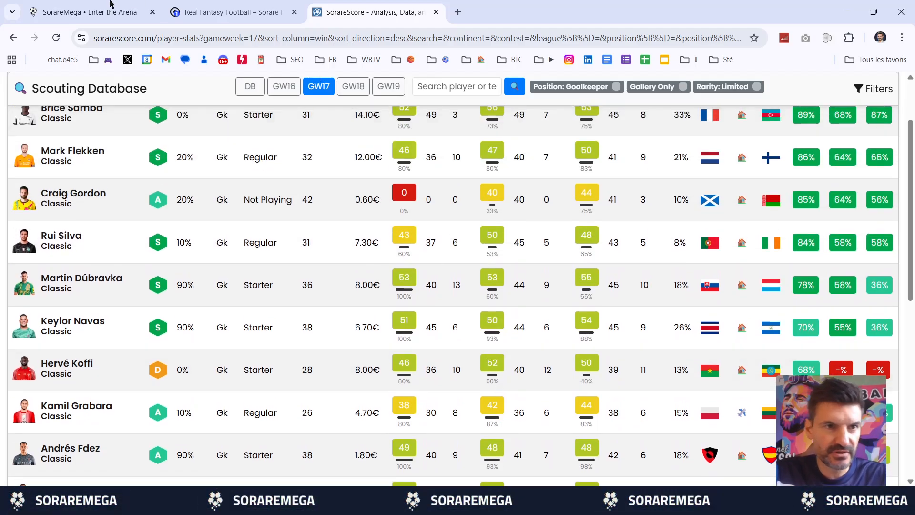
left_click(85, 12)
scroll(480, 383, "down", 2)
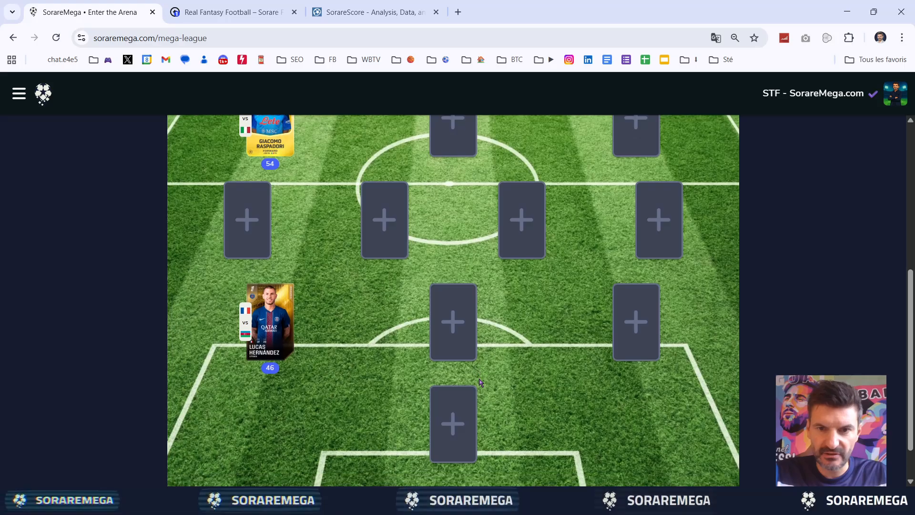
left_click(468, 426)
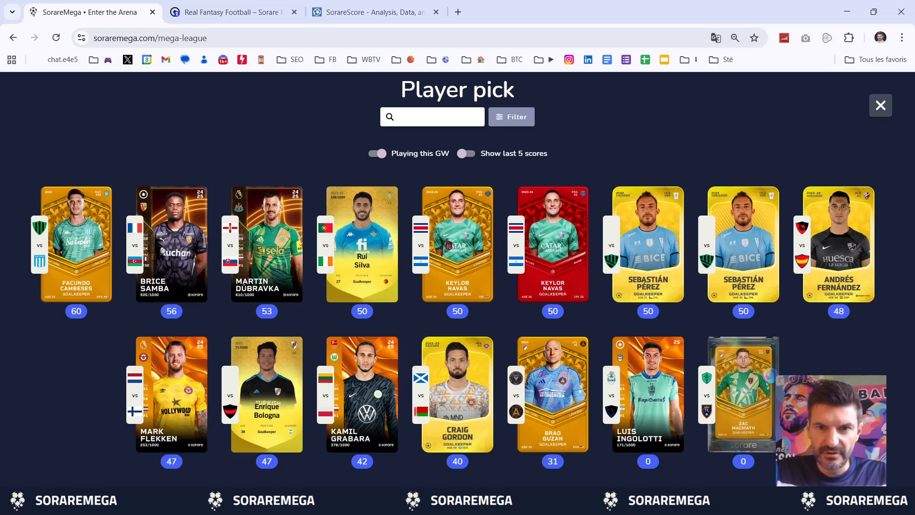
left_click(564, 256)
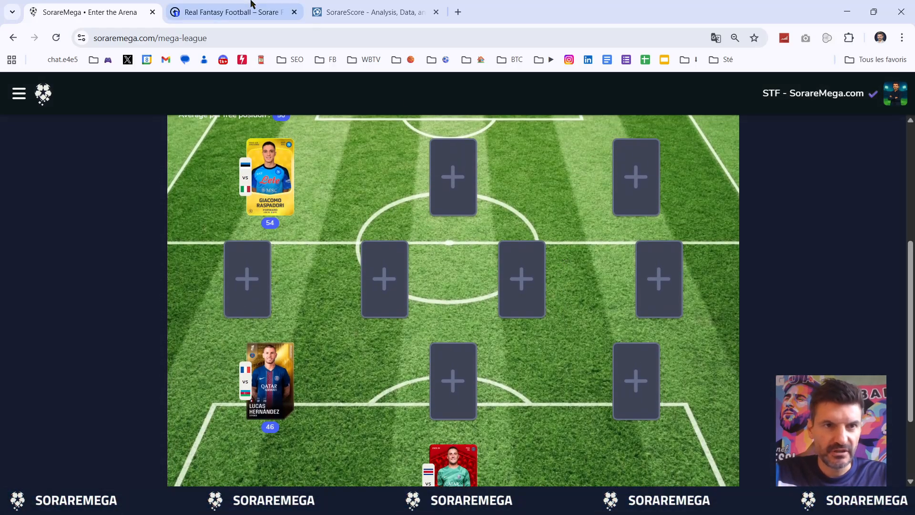
Step: Switch to SorareScore and remove the Goalkeeper position filter to list gallery players of all positions again
left_click(365, 6)
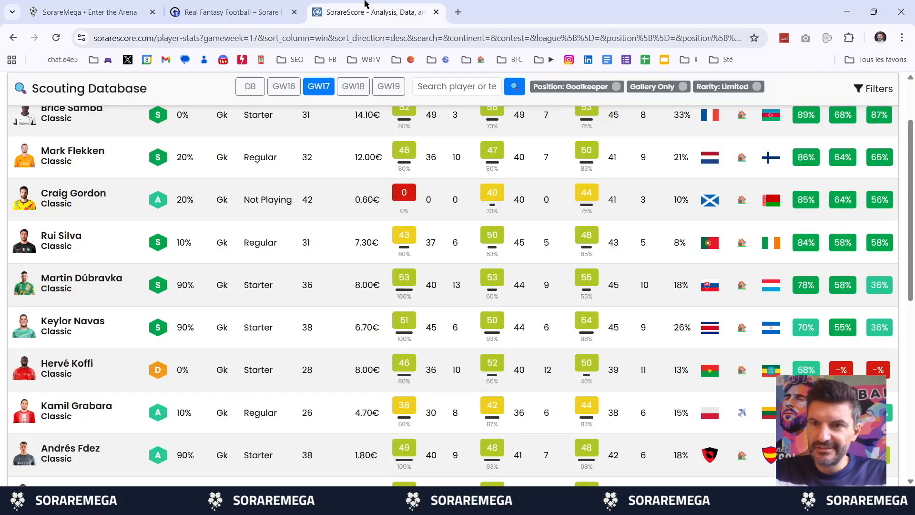
left_click(863, 85)
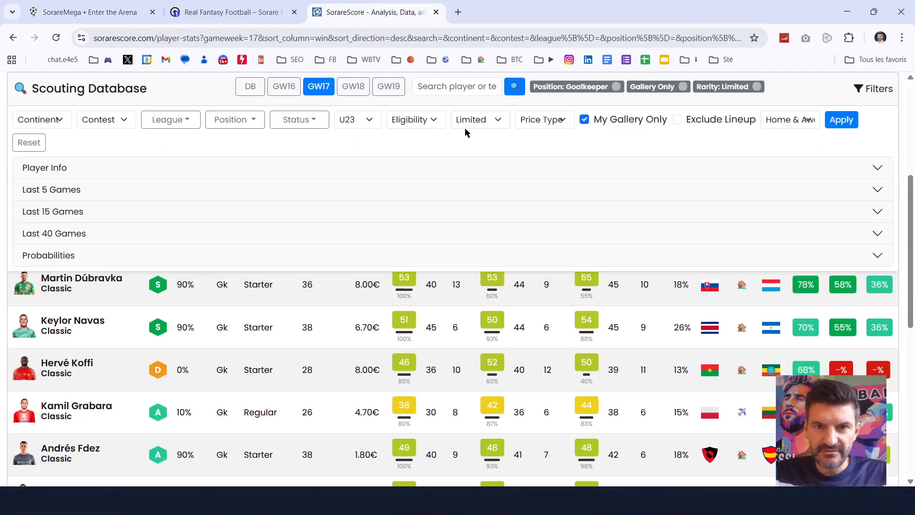
left_click(864, 92)
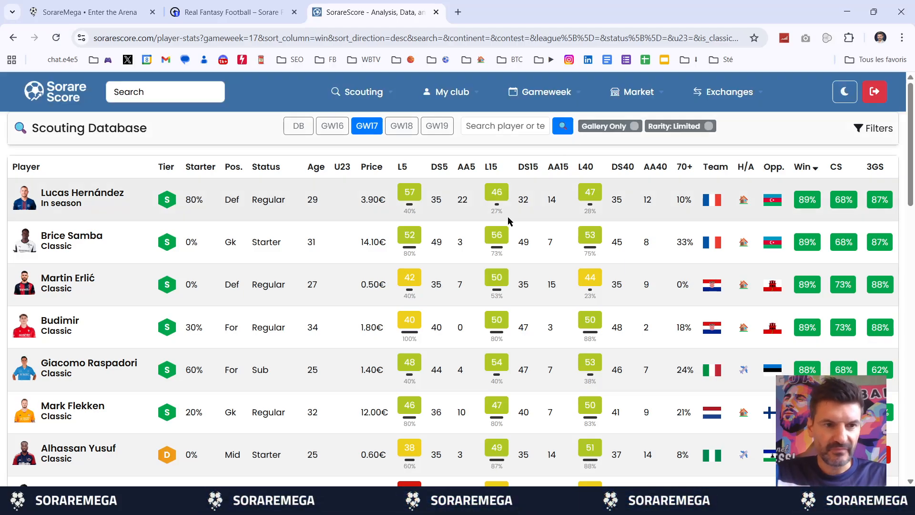
scroll(509, 220, "down", 3)
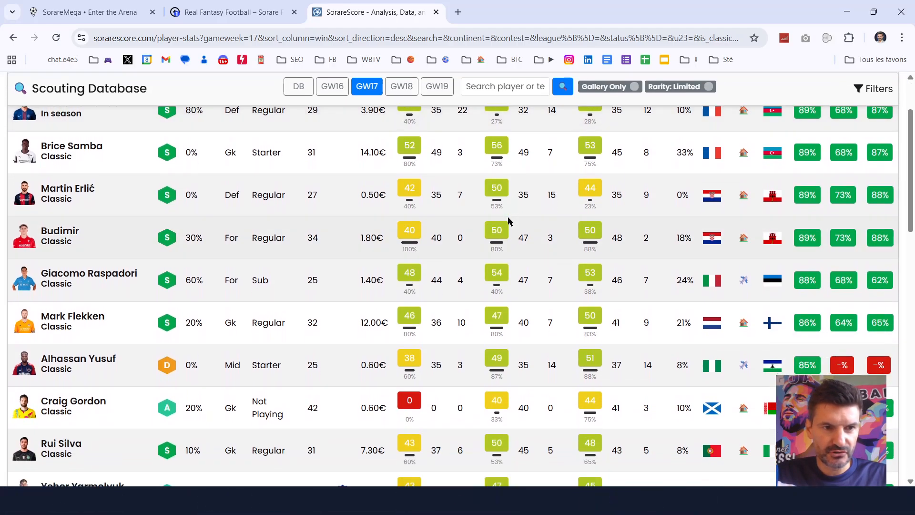
Step: Review the gallery players by win probability, switch to SorareMega and place Yehor Yarmolyuk in the first midfielder slot
scroll(509, 220, "down", 1)
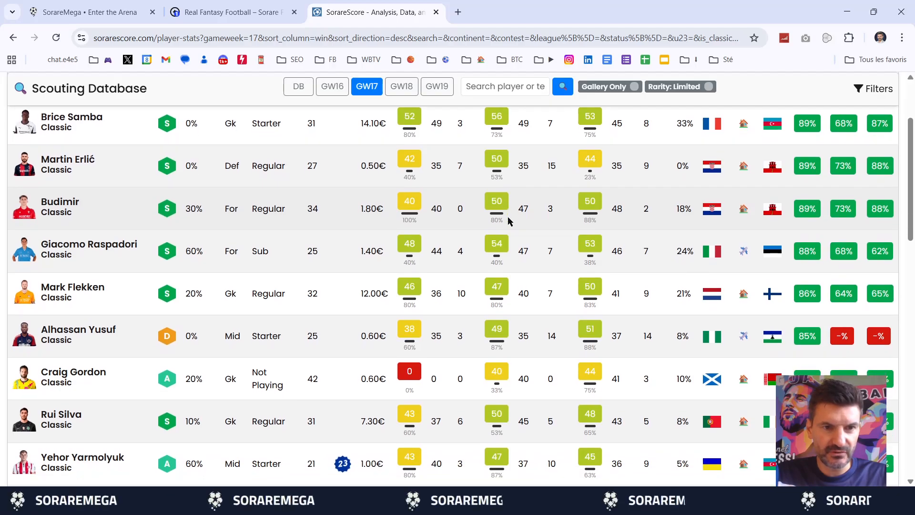
scroll(508, 218, "down", 1)
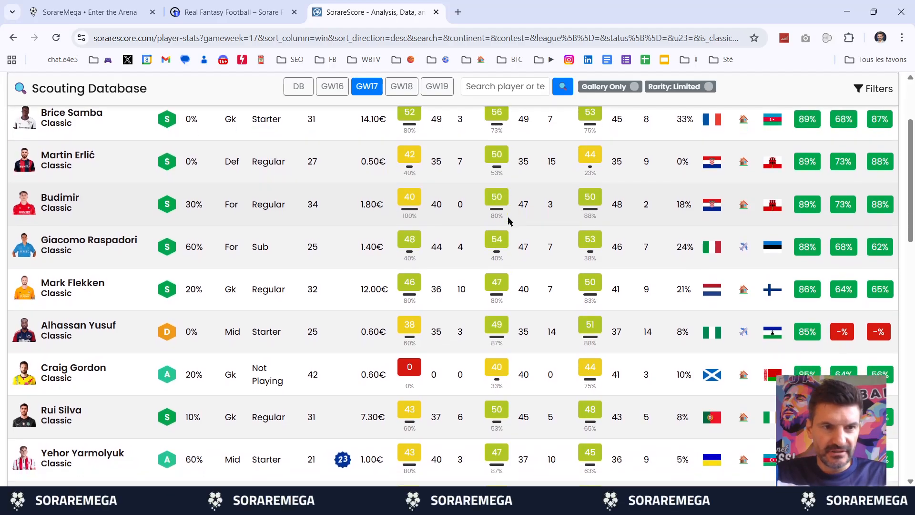
scroll(508, 221, "down", 2)
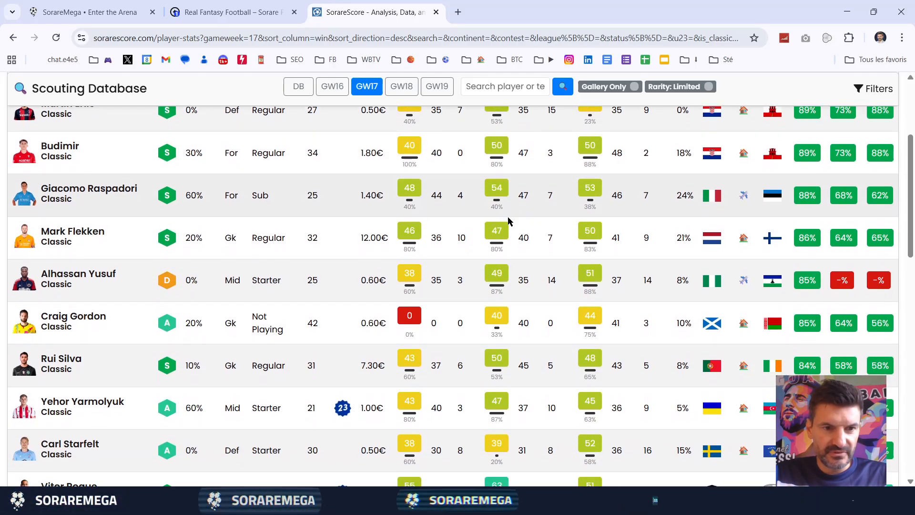
scroll(509, 220, "down", 1)
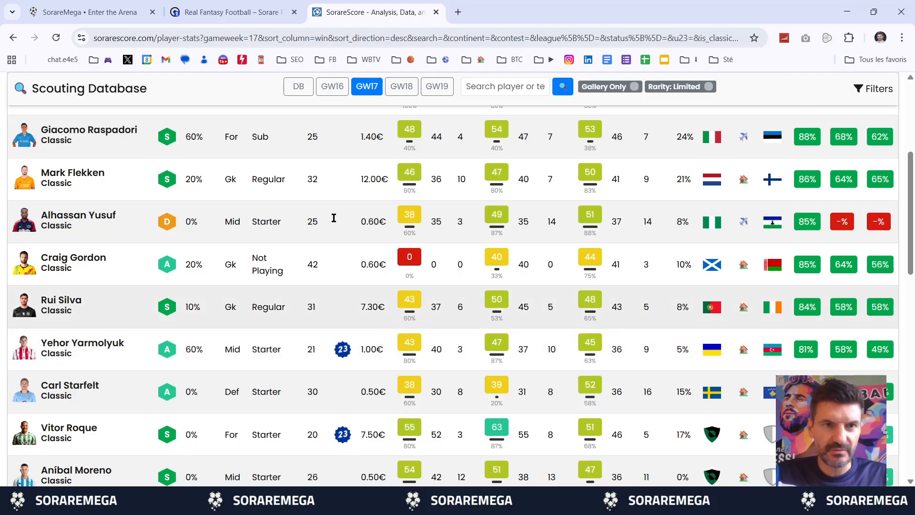
left_click(90, 12)
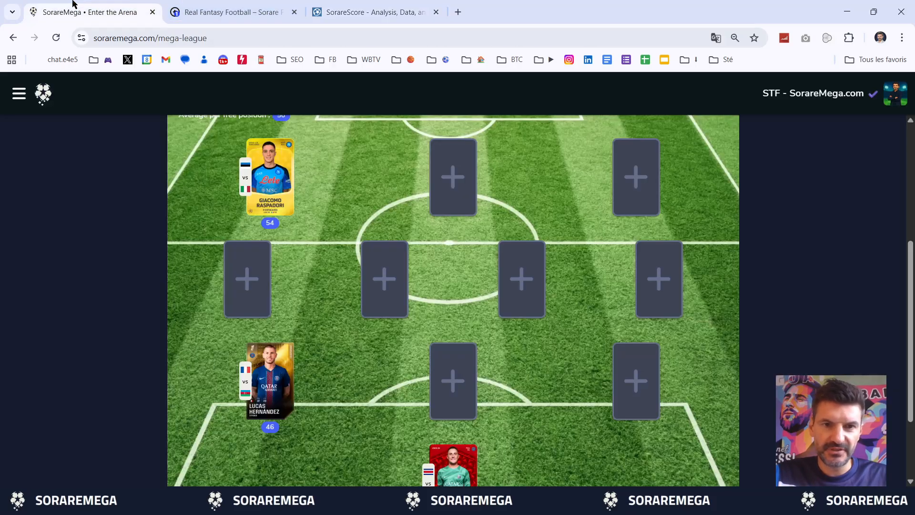
left_click(246, 279)
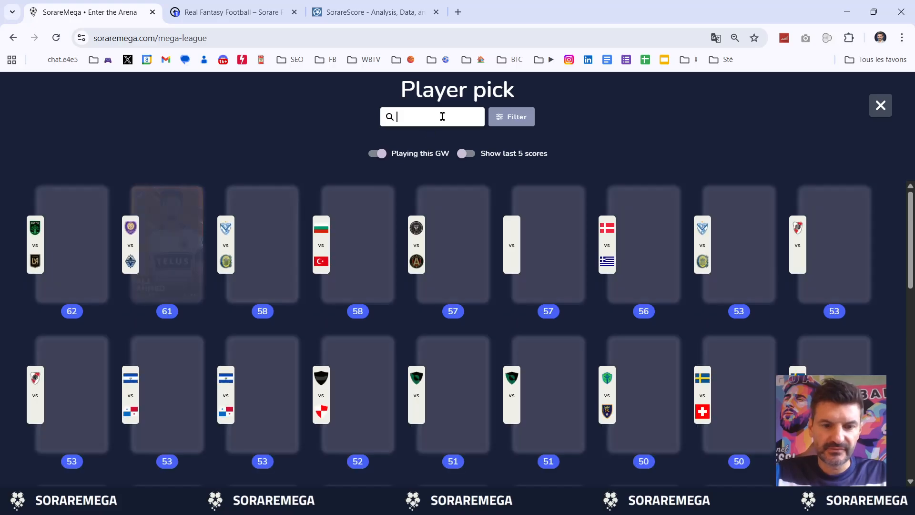
type("yar")
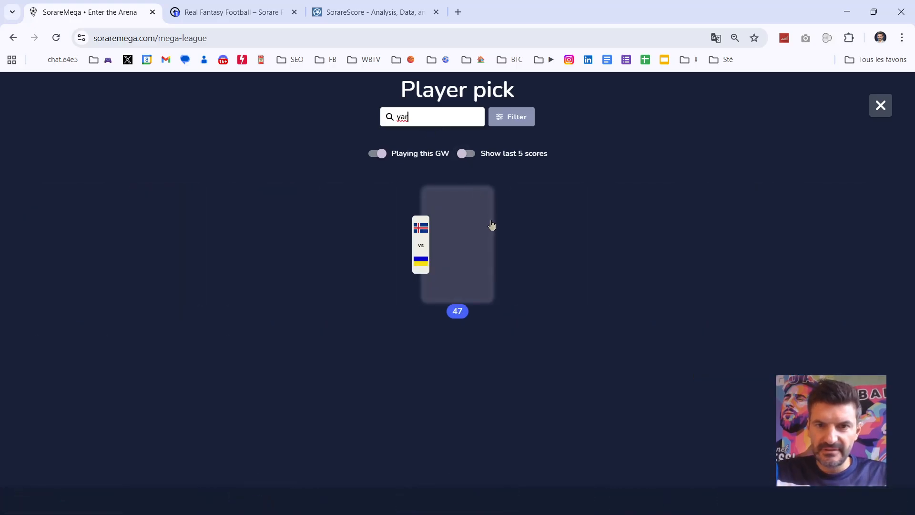
left_click(466, 246)
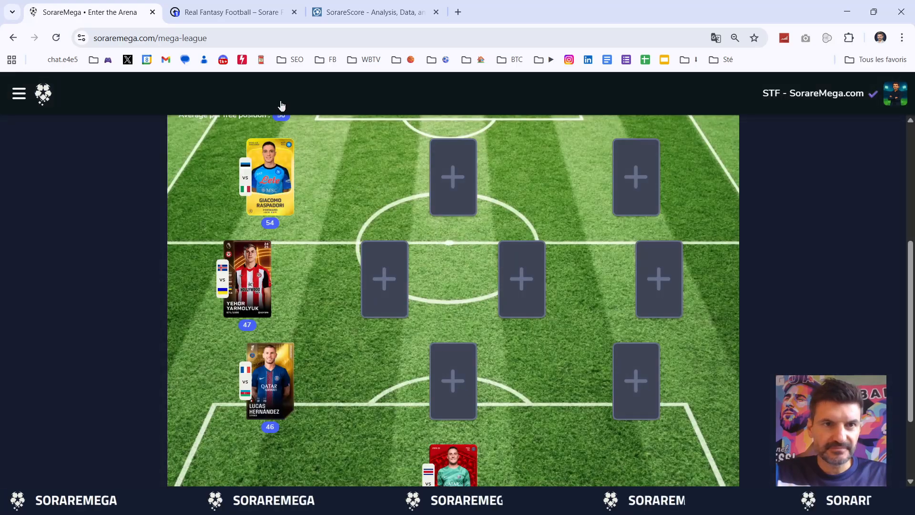
Step: Switch to SorareScore, look up Vitor Roque in the player list and examine his score history on Sorare
left_click(331, 15)
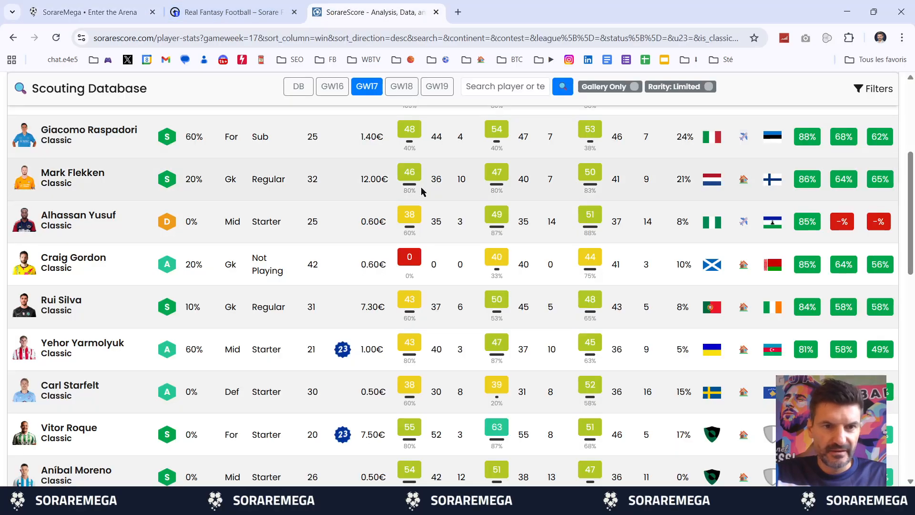
scroll(500, 314, "down", 2)
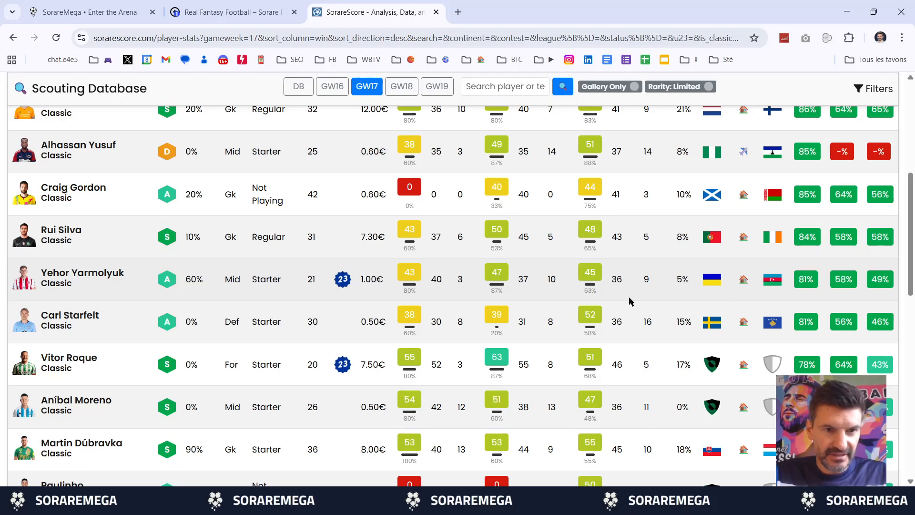
scroll(356, 331, "down", 3)
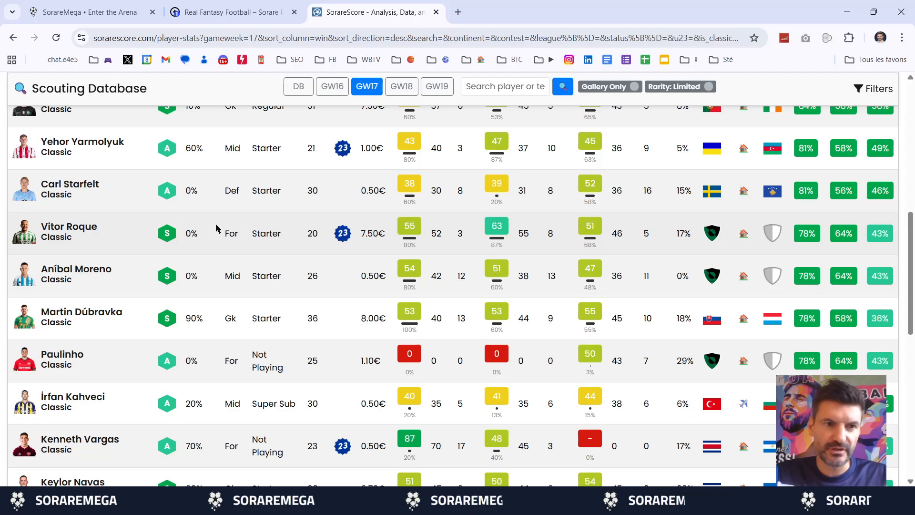
left_click(87, 229)
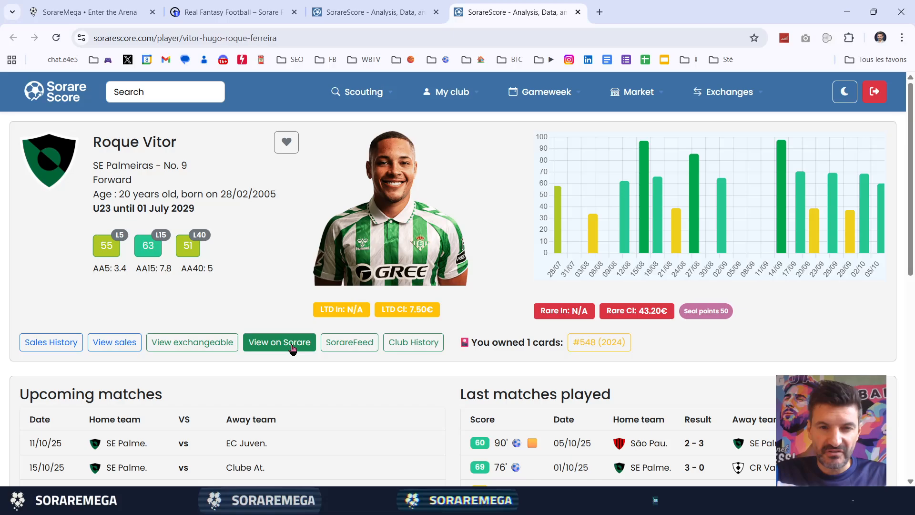
left_click(291, 343)
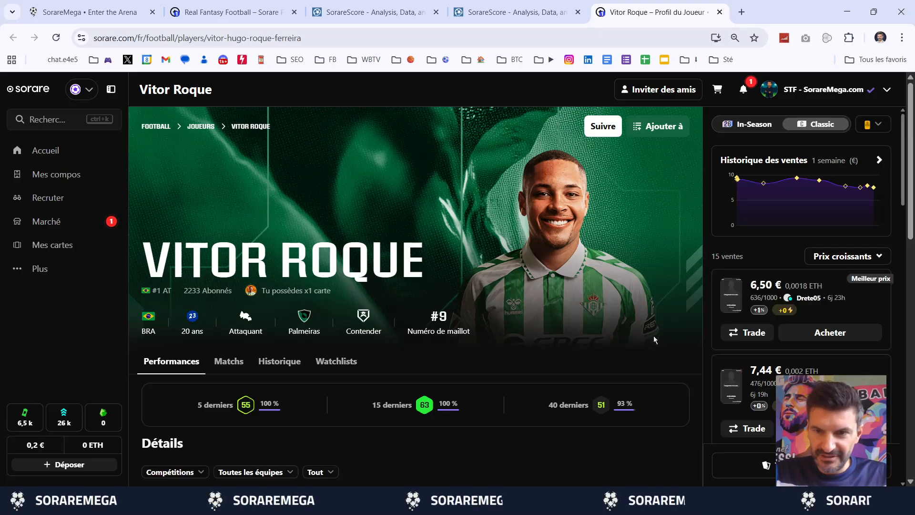
scroll(653, 335, "down", 1)
scroll(653, 336, "down", 5)
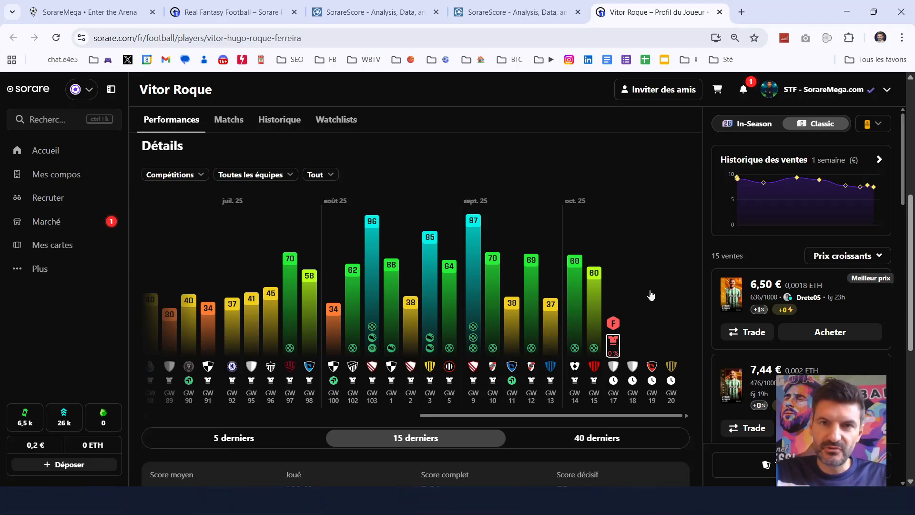
Step: Return to the scouting database and examine Kenneth Vargas's upcoming and last played matches on his player page
left_click(517, 10)
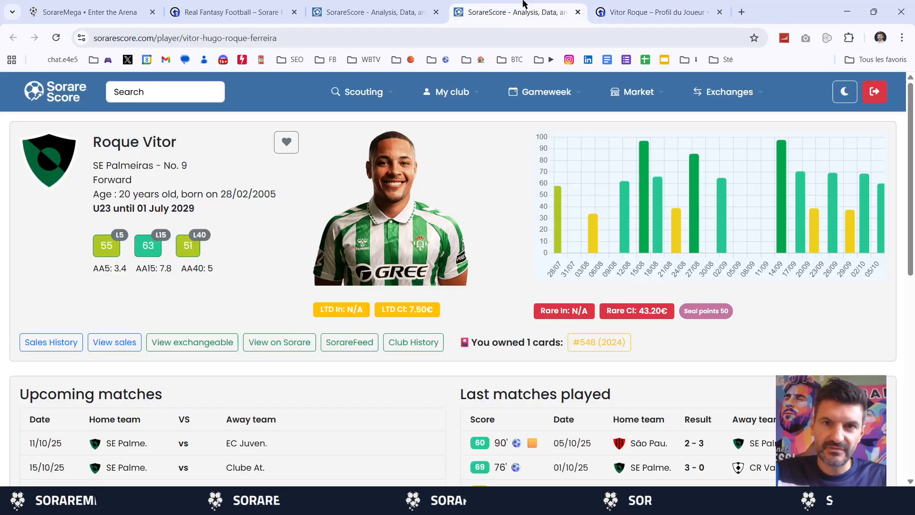
left_click(390, 5)
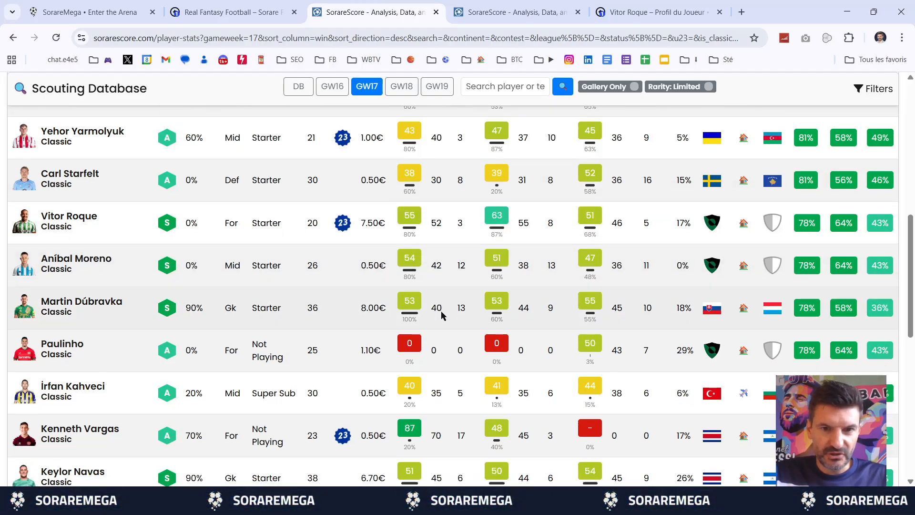
scroll(441, 312, "down", 1)
scroll(441, 315, "down", 2)
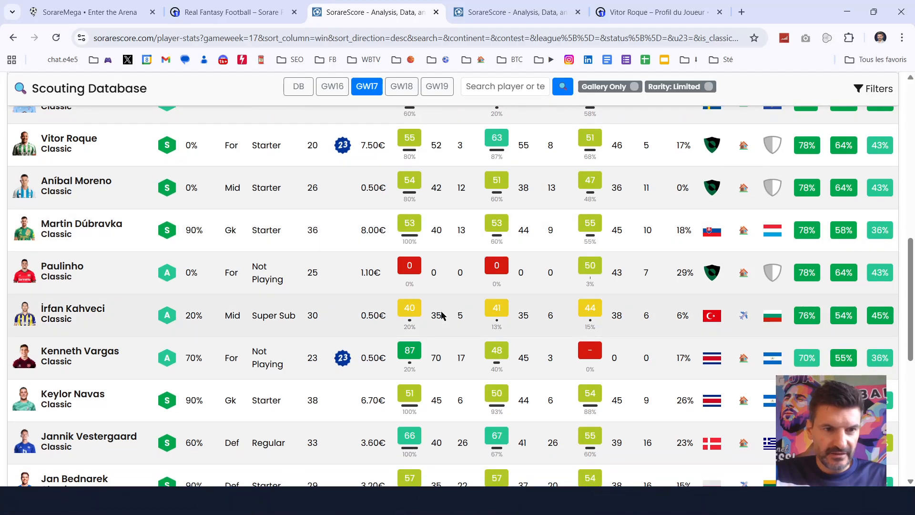
scroll(441, 316, "down", 1)
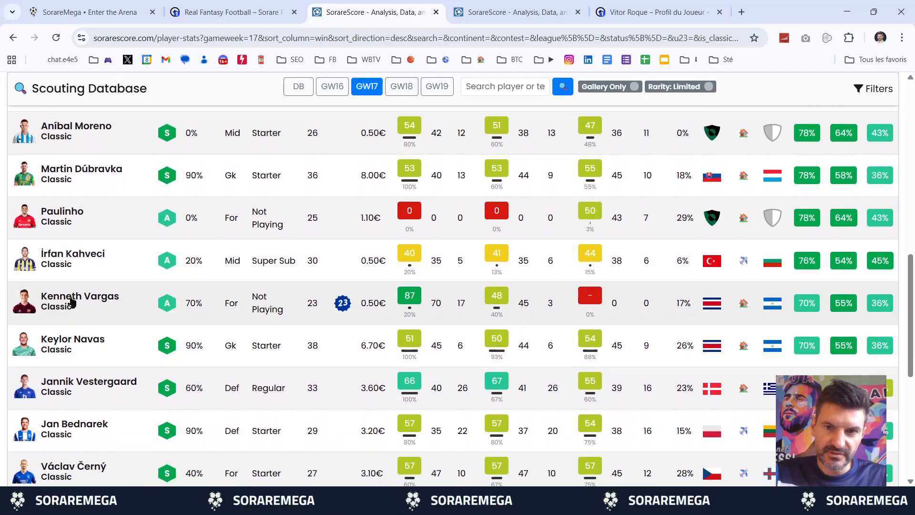
left_click(71, 300)
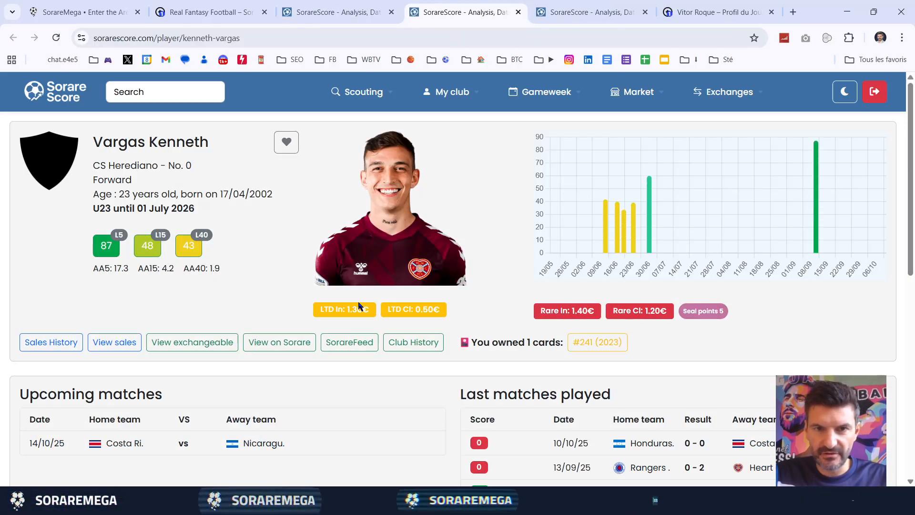
scroll(358, 306, "down", 4)
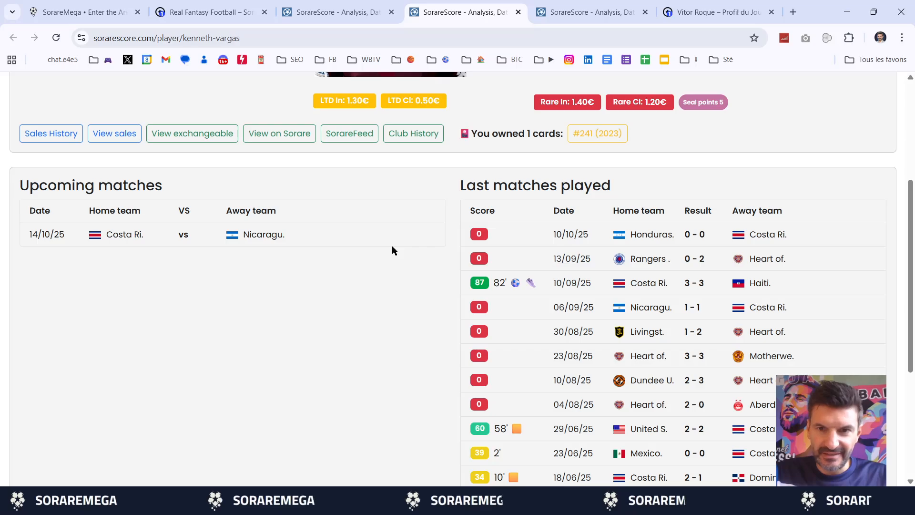
Step: Return to the scouting database, compare the lower-ranked players and examine Przemysław Frankowski's score history on Sorare
left_click(336, 6)
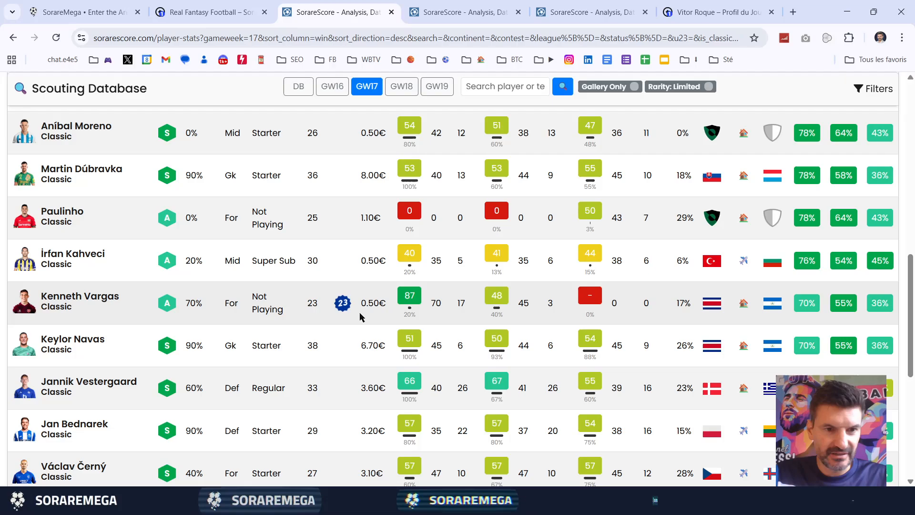
scroll(360, 316, "down", 1)
scroll(361, 316, "down", 2)
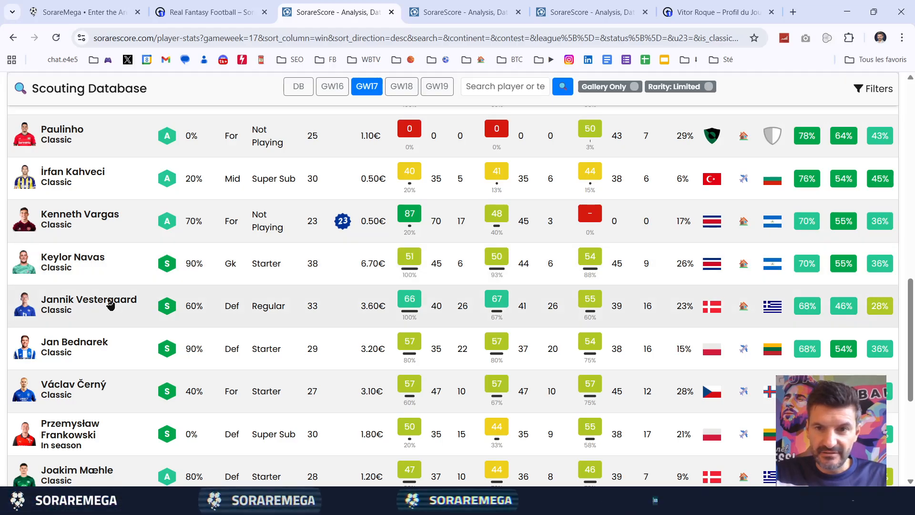
scroll(110, 304, "down", 1)
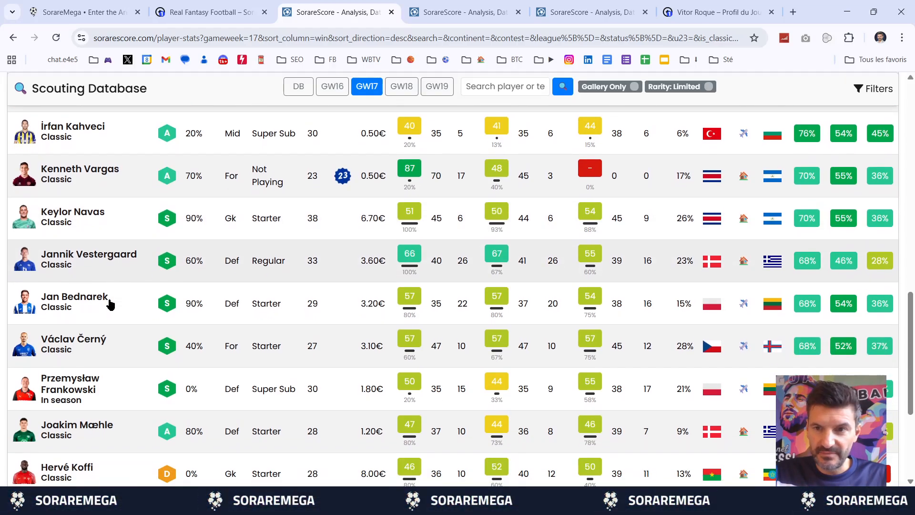
scroll(110, 304, "down", 1)
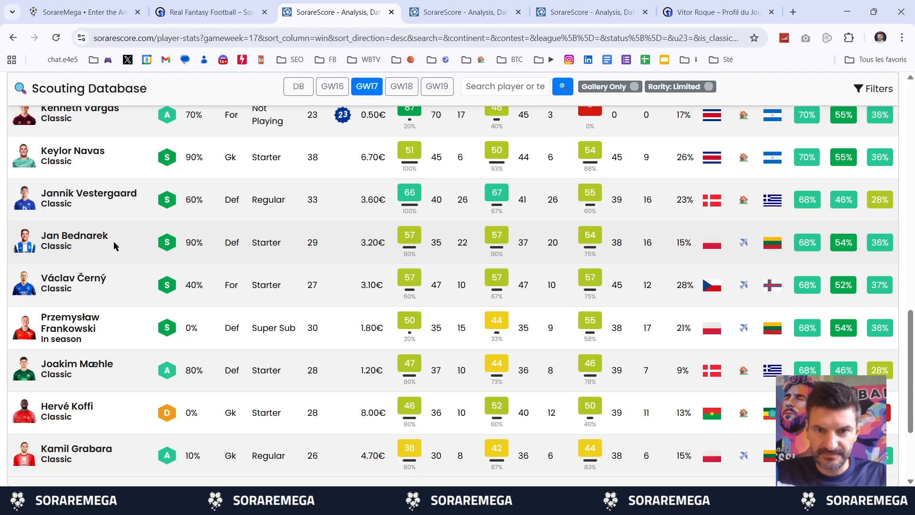
scroll(113, 241, "down", 1)
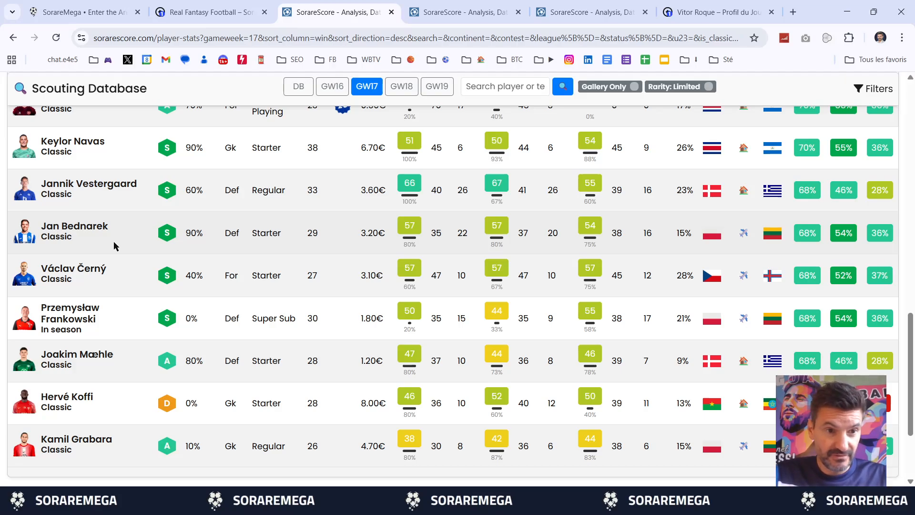
left_click(70, 317)
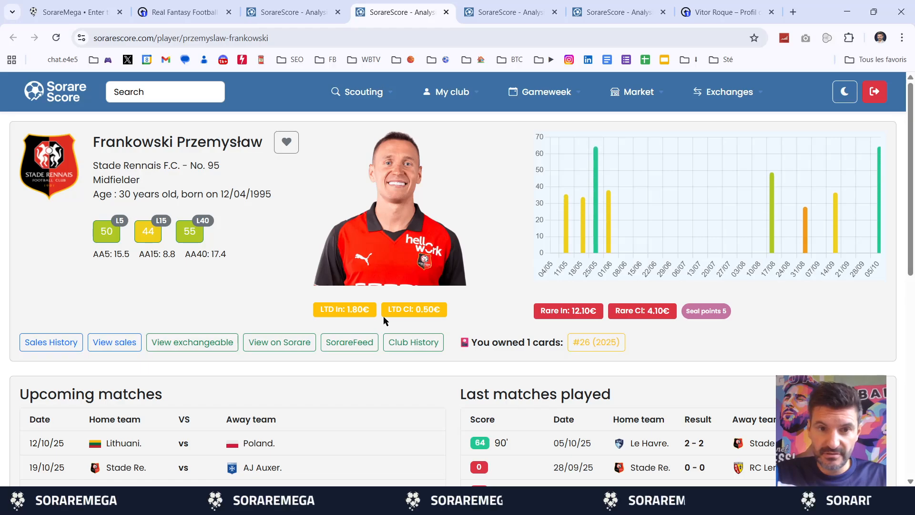
left_click(303, 344)
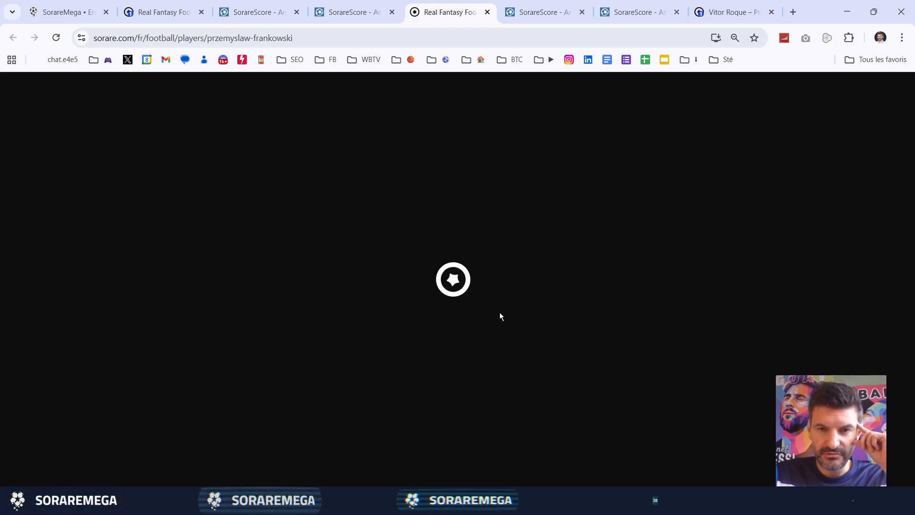
scroll(499, 312, "down", 6)
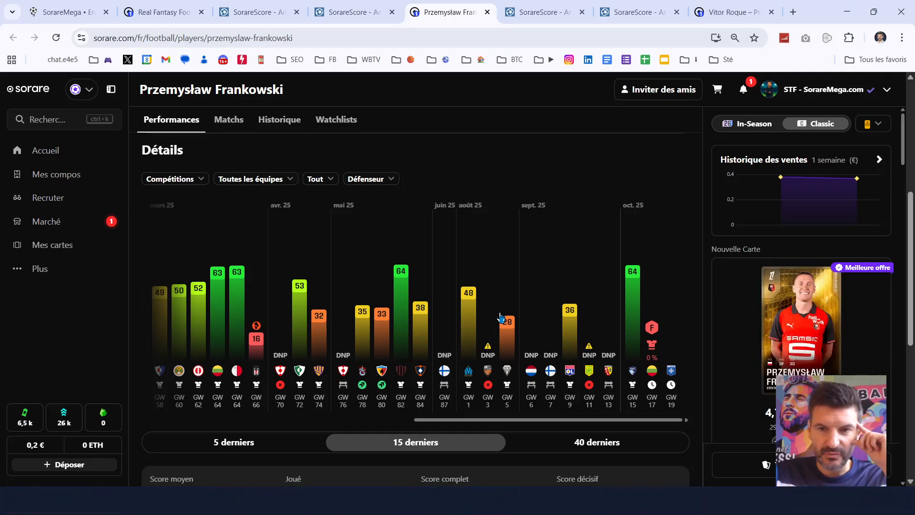
Step: Return to the SorareScore scouting database and review the last players on the first results page
left_click(315, 7)
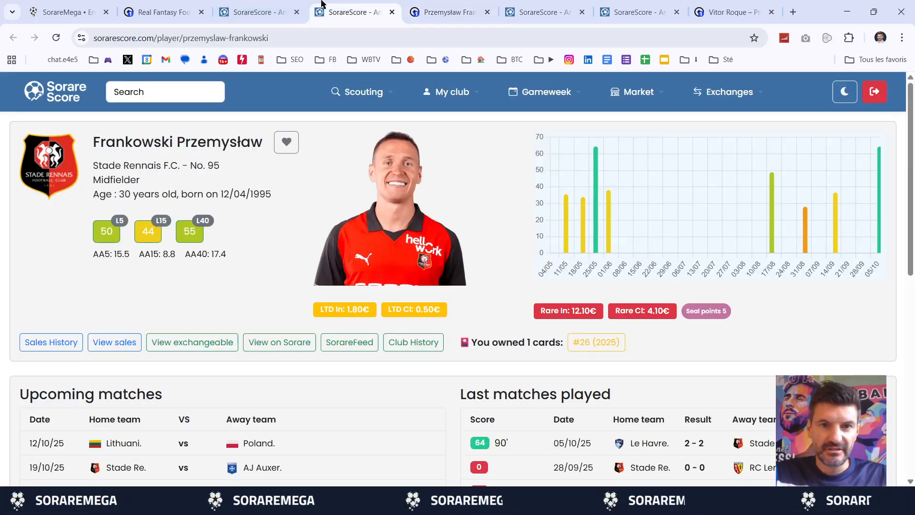
left_click(275, 5)
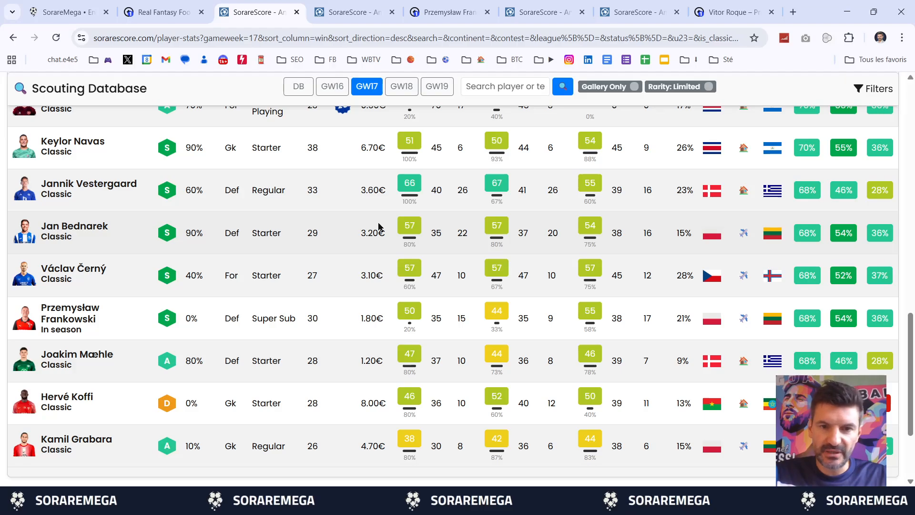
scroll(377, 227, "down", 1)
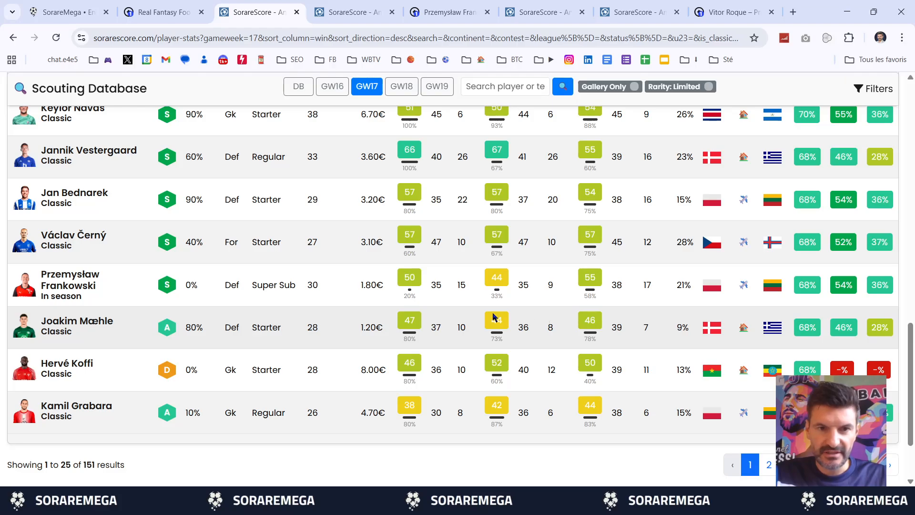
Step: Switch to the SorareMega lineup, search the player picker for "jo" and add Joakim Mæhle in the second defender slot
left_click(73, 4)
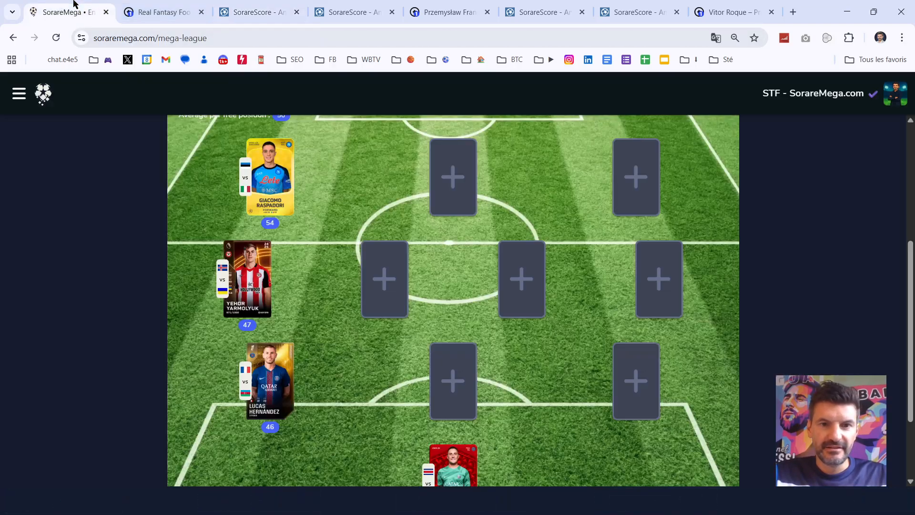
left_click(462, 400)
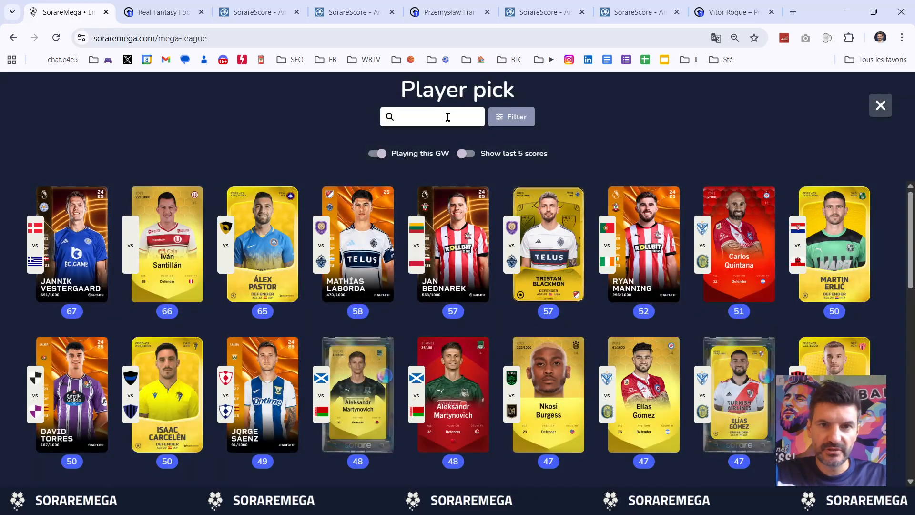
left_click(447, 117)
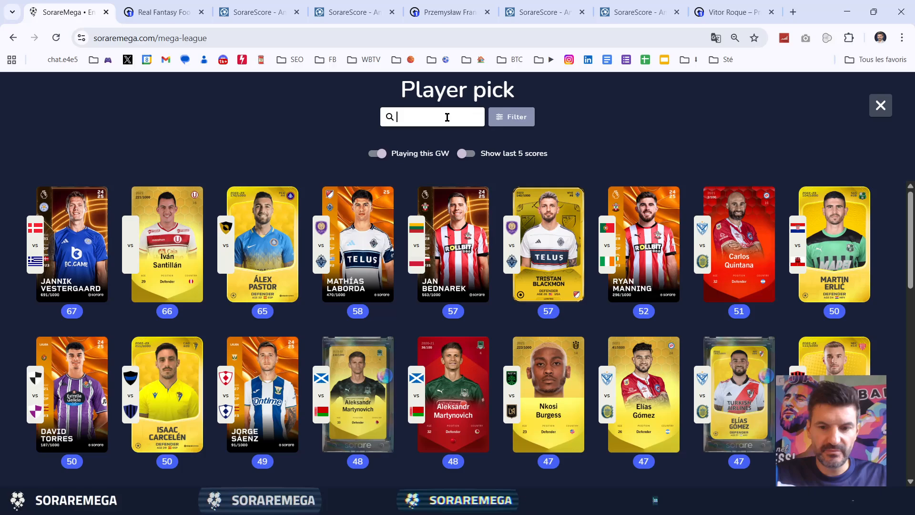
type("ma")
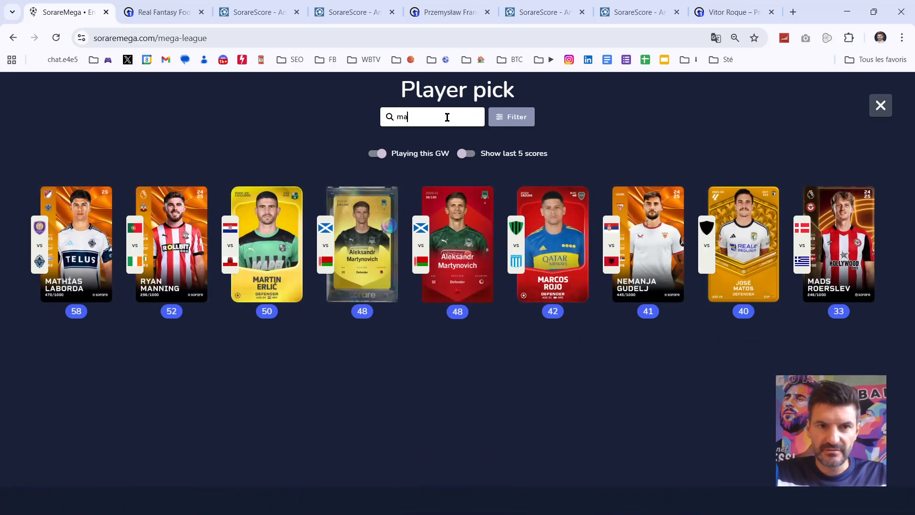
key("BackSpace")
type("h")
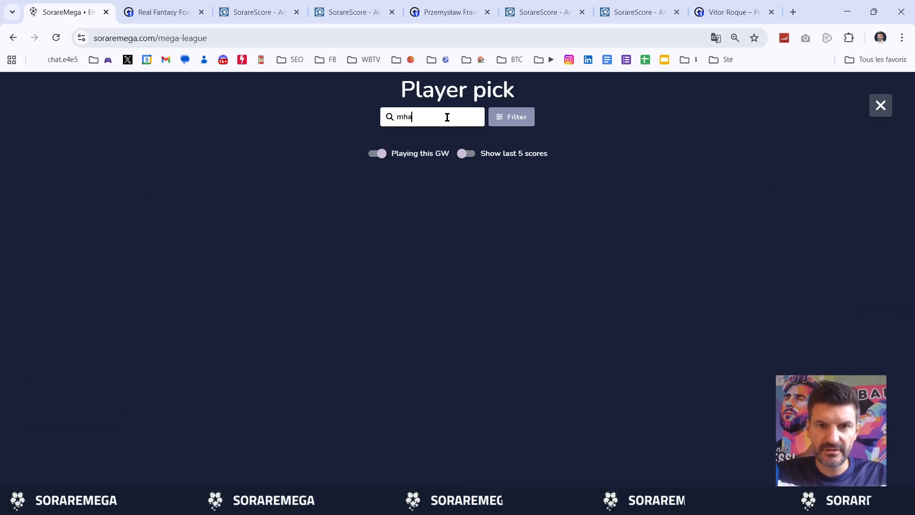
key("BackSpace")
key("BackSpace")
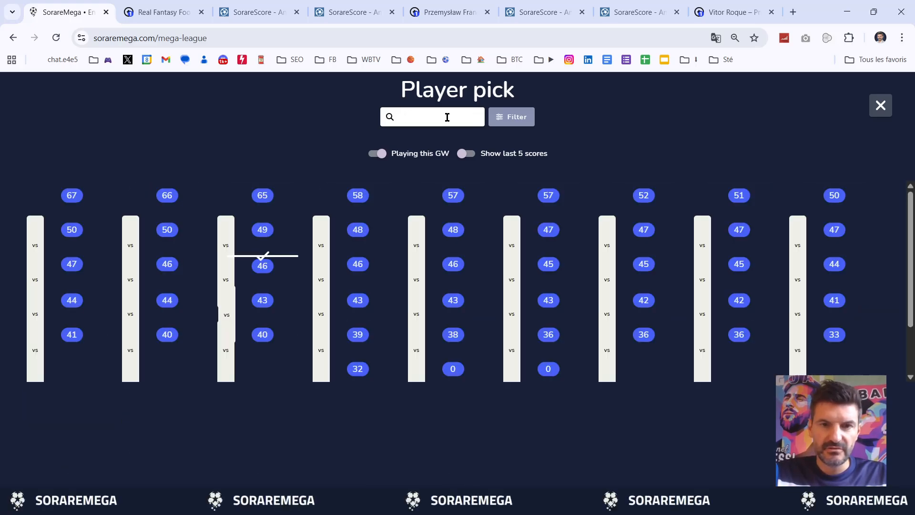
type("jo")
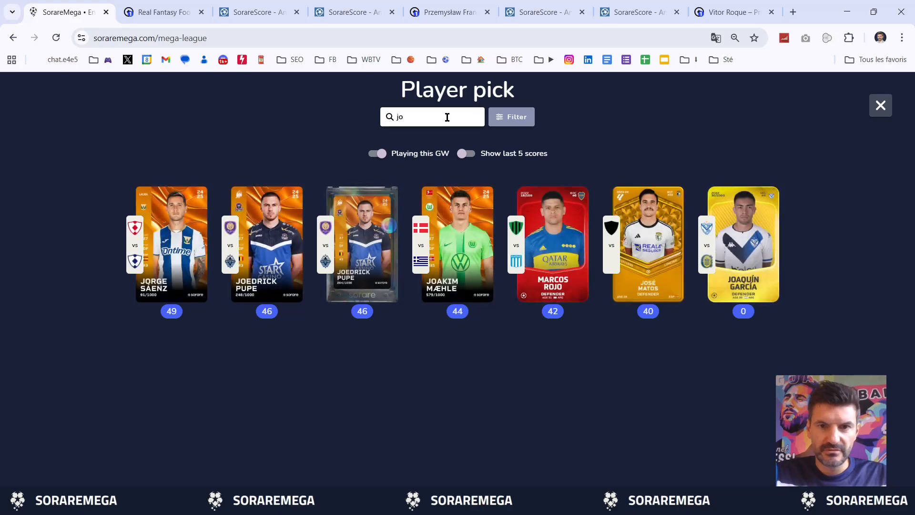
left_click(451, 248)
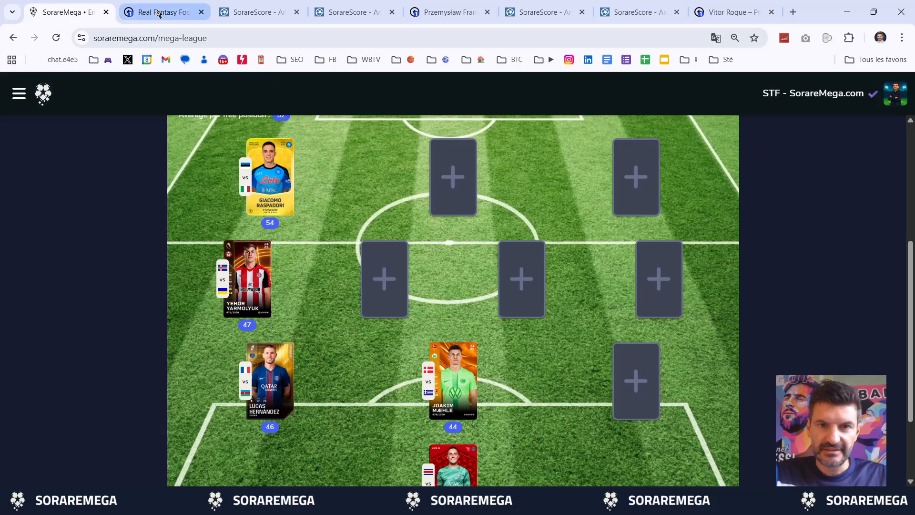
Step: Glance at the SorareScore scouting database, then return to SorareMega and review the lineup's cap, average and free positions
left_click(253, 10)
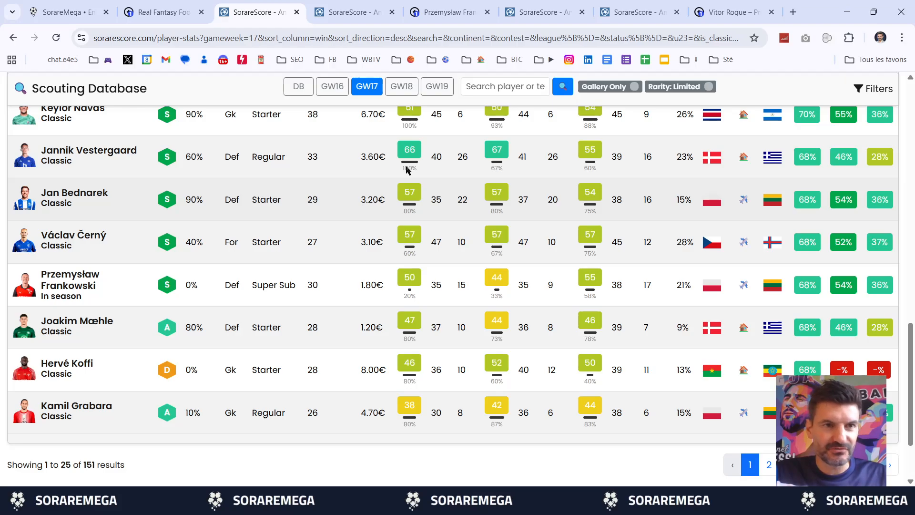
left_click(69, 11)
scroll(538, 273, "down", 2)
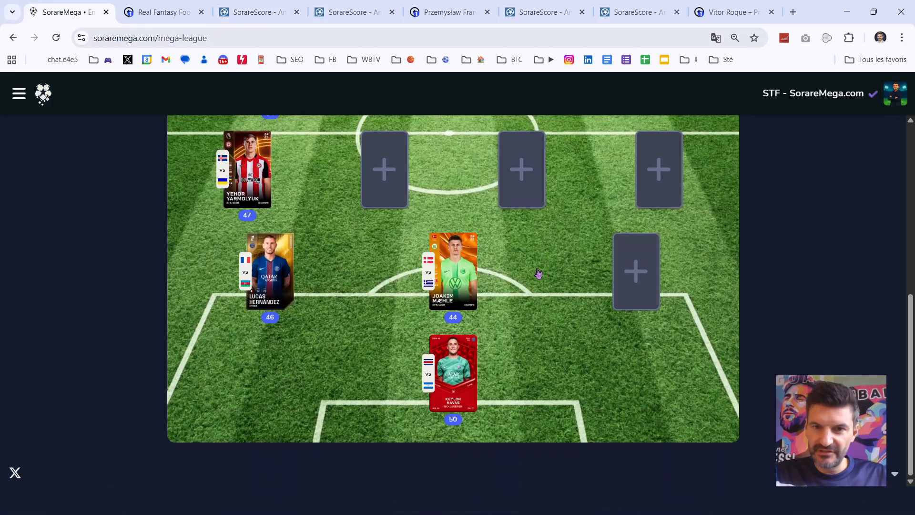
scroll(538, 273, "up", 4)
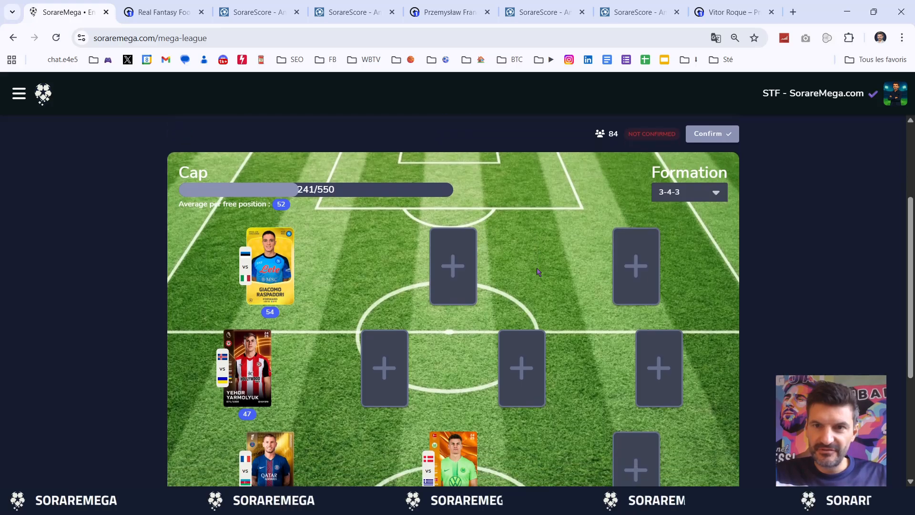
scroll(538, 272, "down", 1)
scroll(538, 272, "up", 1)
scroll(538, 272, "down", 2)
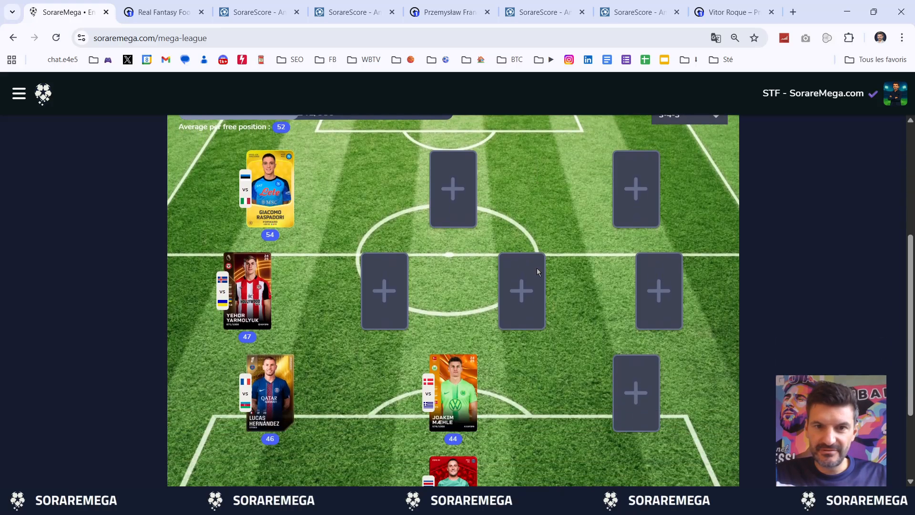
Step: Switch to the SorareScore scouting database and filter the GW17 players to a minimum starter probability of 50
left_click(245, 15)
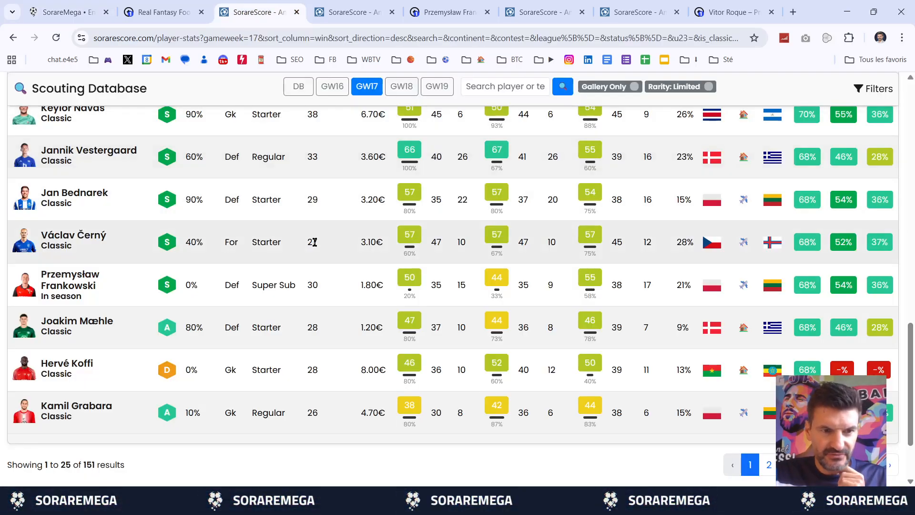
scroll(314, 242, "down", 1)
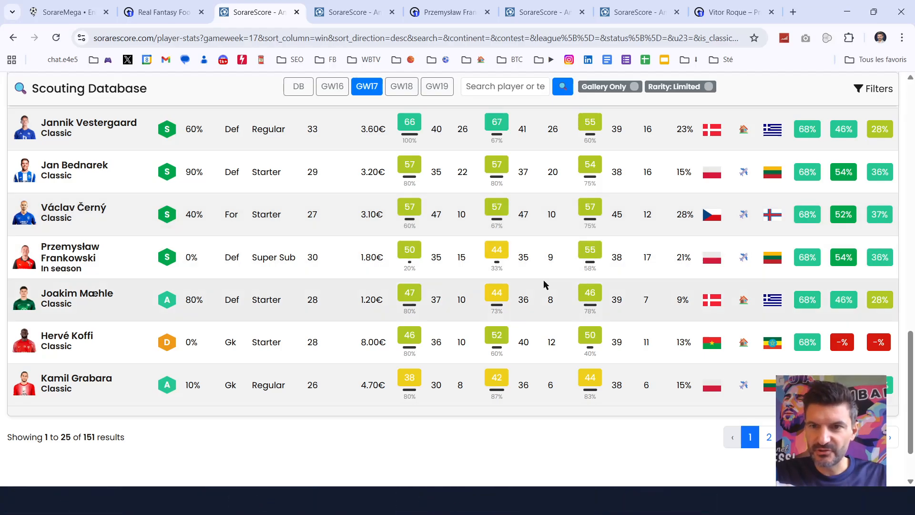
scroll(546, 284, "up", 10)
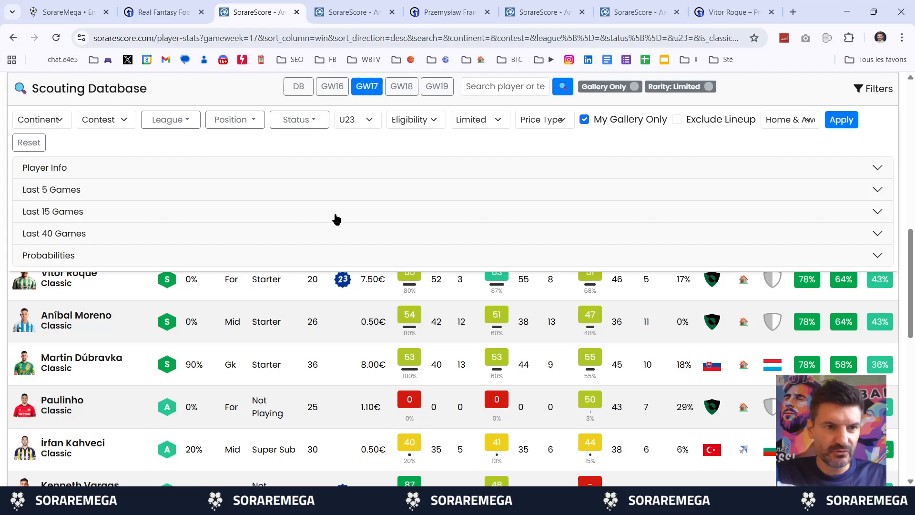
left_click(135, 255)
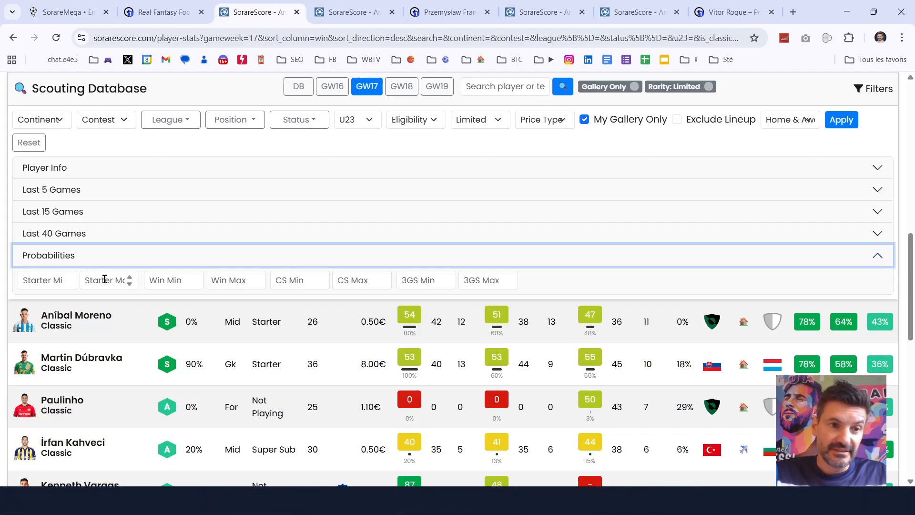
left_click(37, 286)
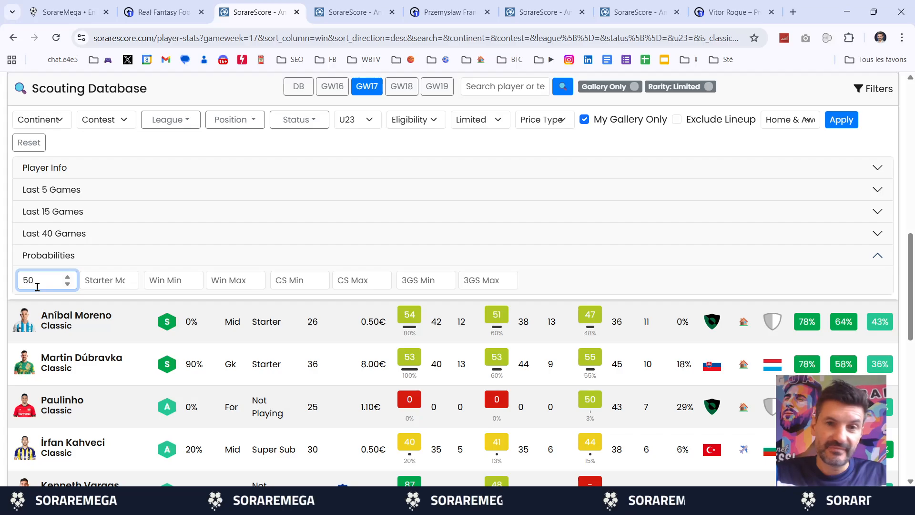
left_click(841, 121)
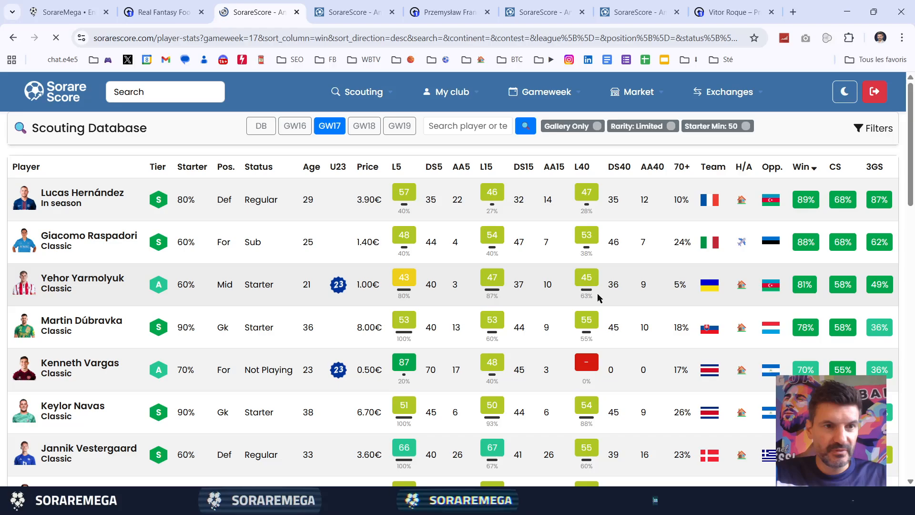
Step: Compare the filtered players' win probabilities and scores, then check the cap and free positions in the SorareMega lineup
scroll(600, 288, "down", 2)
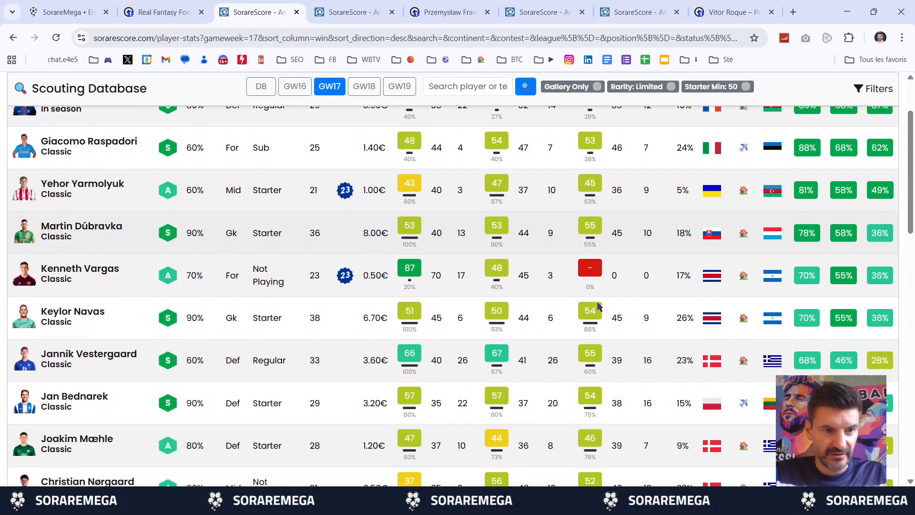
scroll(599, 306, "down", 2)
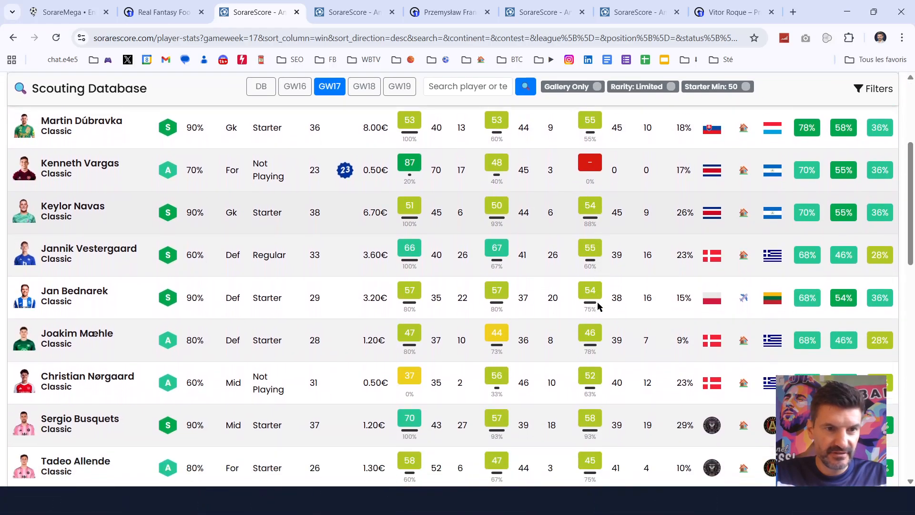
scroll(599, 306, "down", 2)
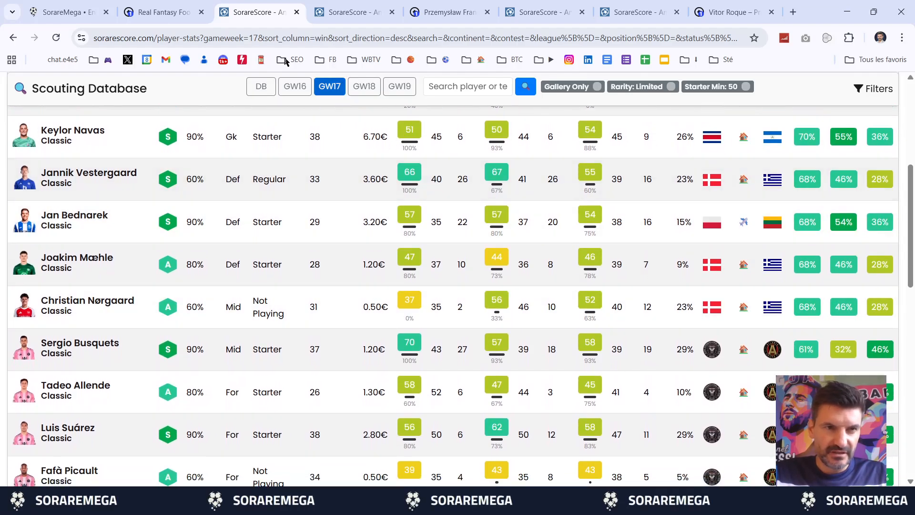
left_click(52, 13)
scroll(323, 306, "up", 3)
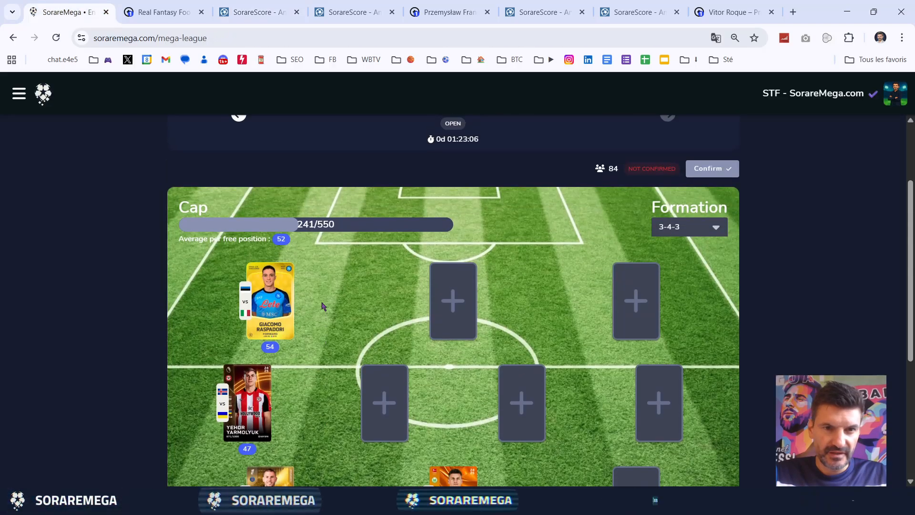
Step: Return to the SorareScore scouting database and examine the lower-ranked likely starters, including the Inter Miami players
left_click(243, 12)
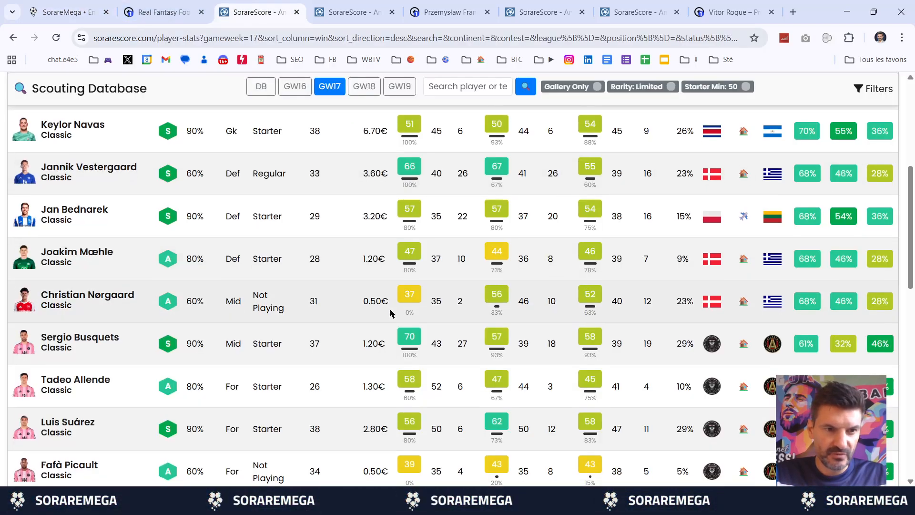
scroll(390, 313, "down", 2)
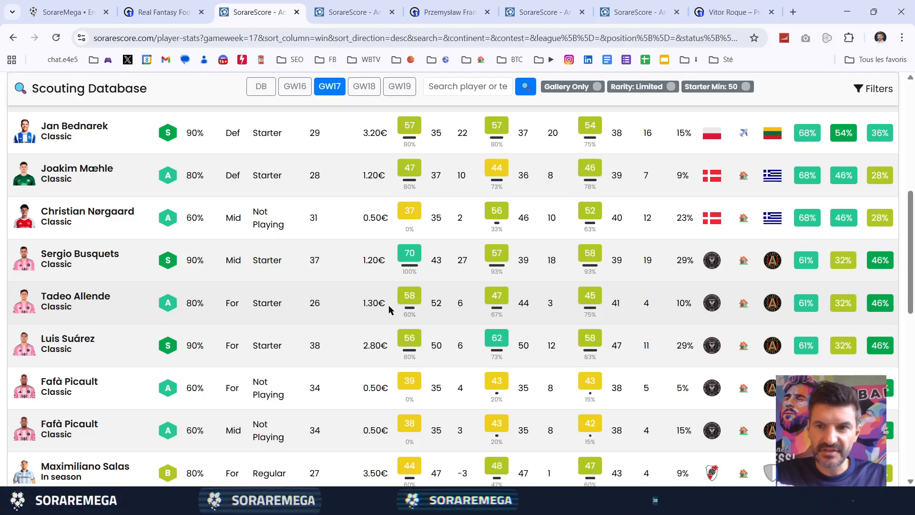
scroll(389, 310, "down", 12)
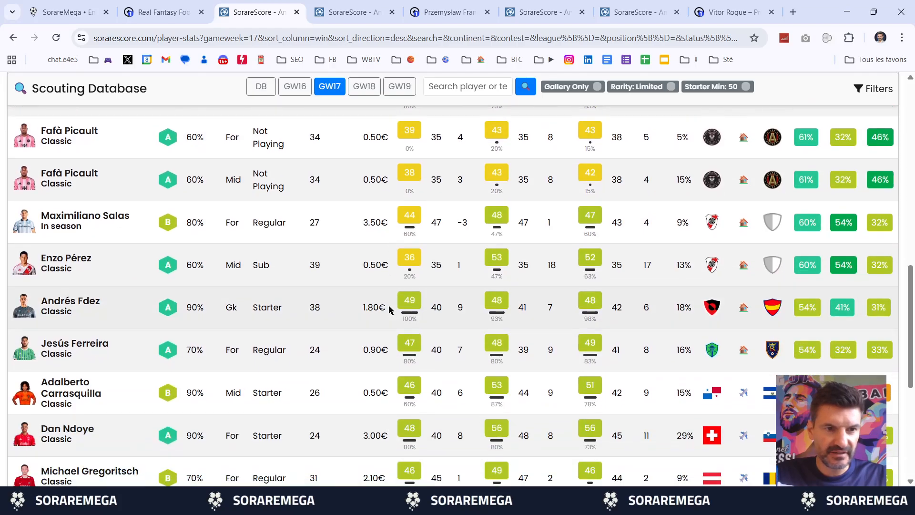
scroll(390, 310, "up", 9)
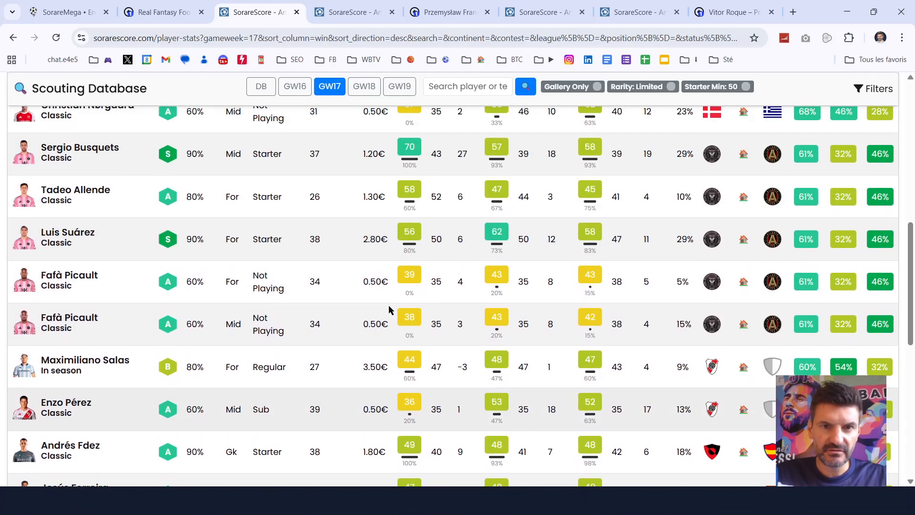
Step: Switch to Sorare and open the lineup composer for the GW17 Arena competition
left_click(150, 3)
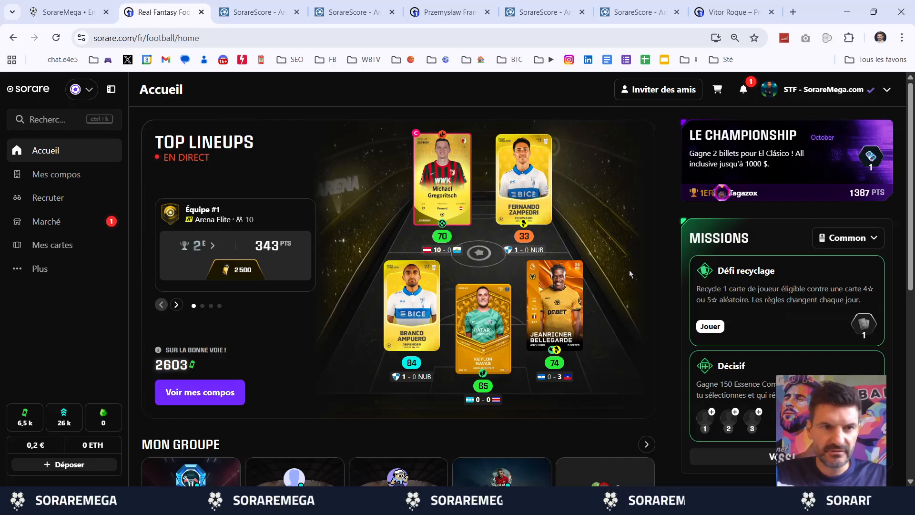
left_click(46, 176)
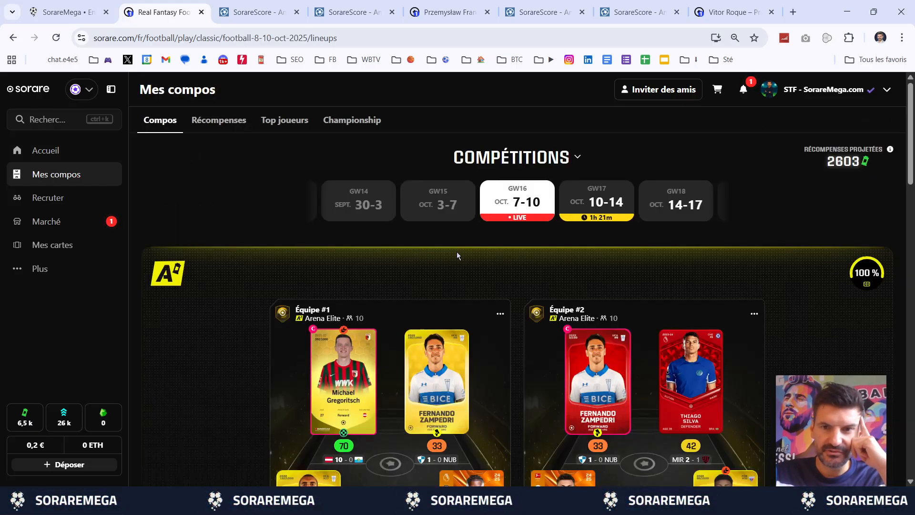
left_click(597, 202)
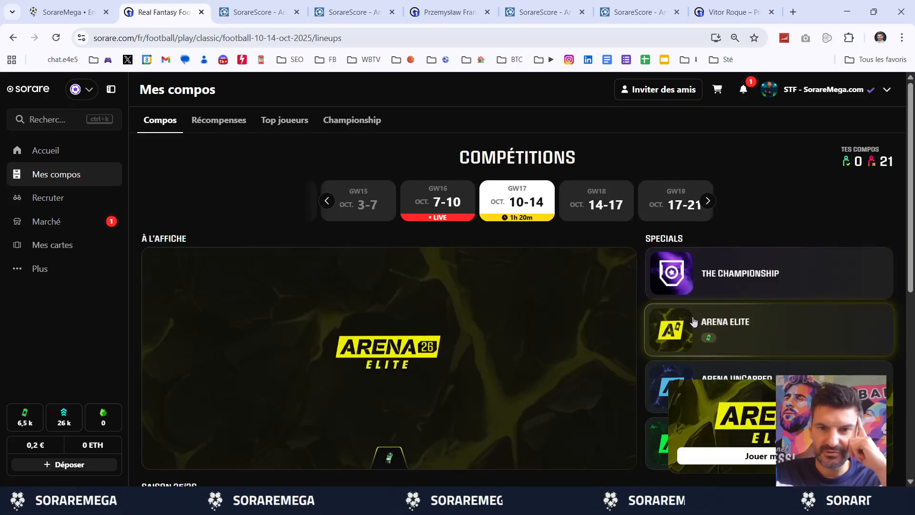
scroll(696, 332, "down", 3)
scroll(696, 331, "down", 1)
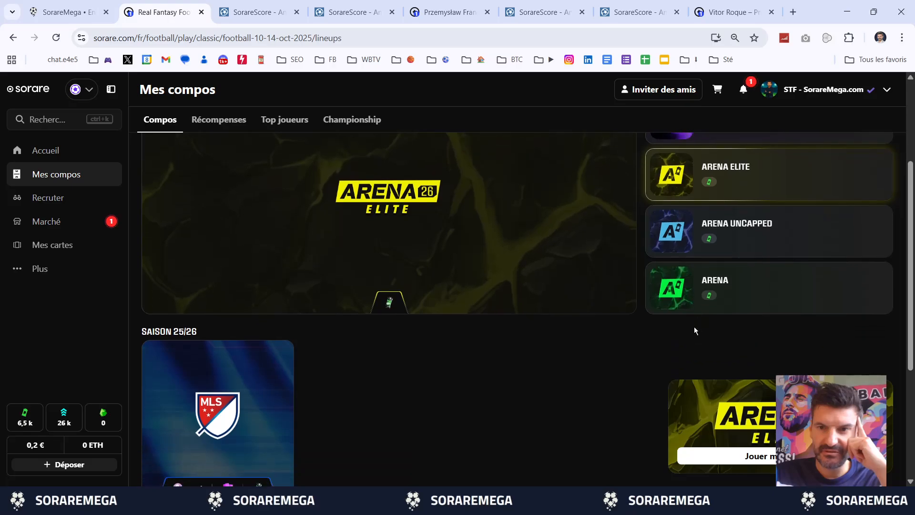
left_click(728, 296)
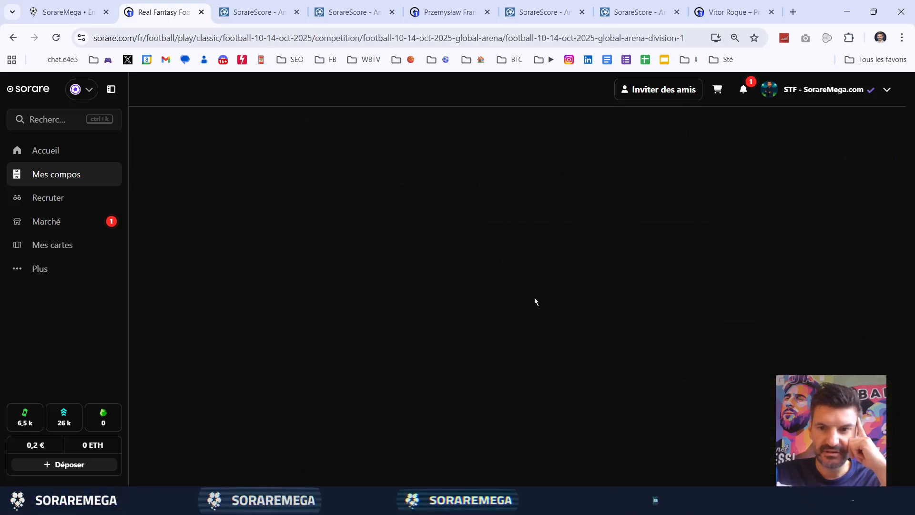
left_click(622, 218)
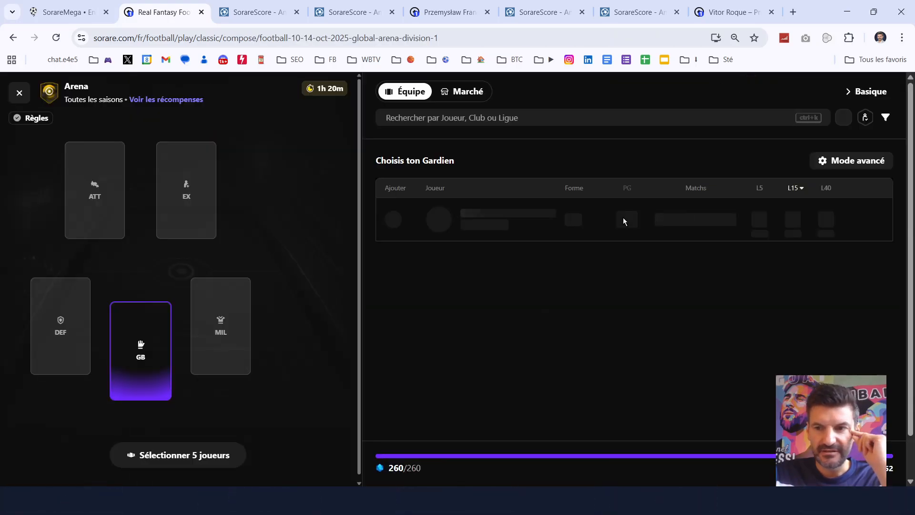
Step: List the candidates for the Extra slot and examine Lionel Messi's upcoming match and performance history
left_click(186, 188)
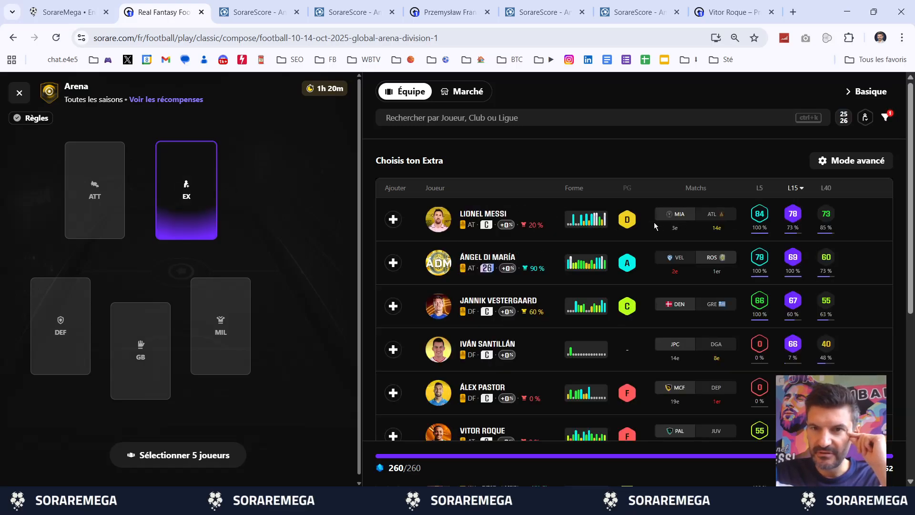
left_click(590, 224)
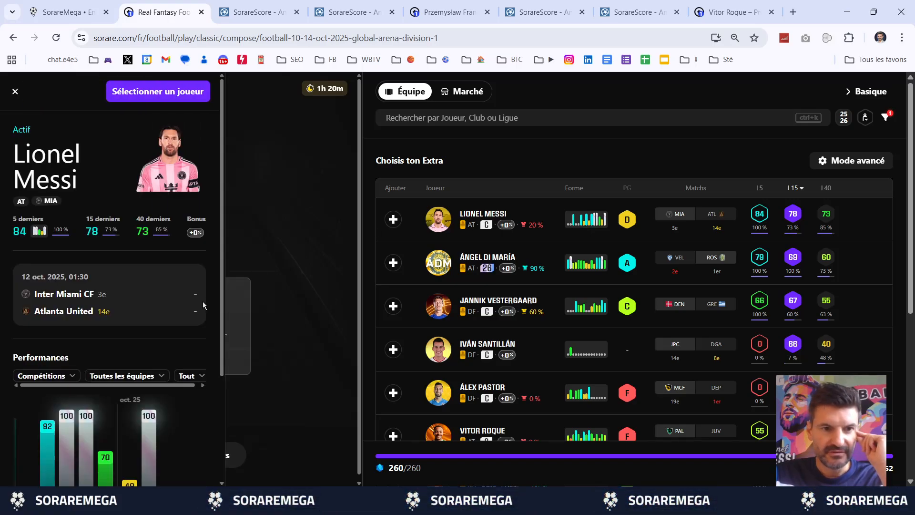
scroll(203, 305, "down", 3)
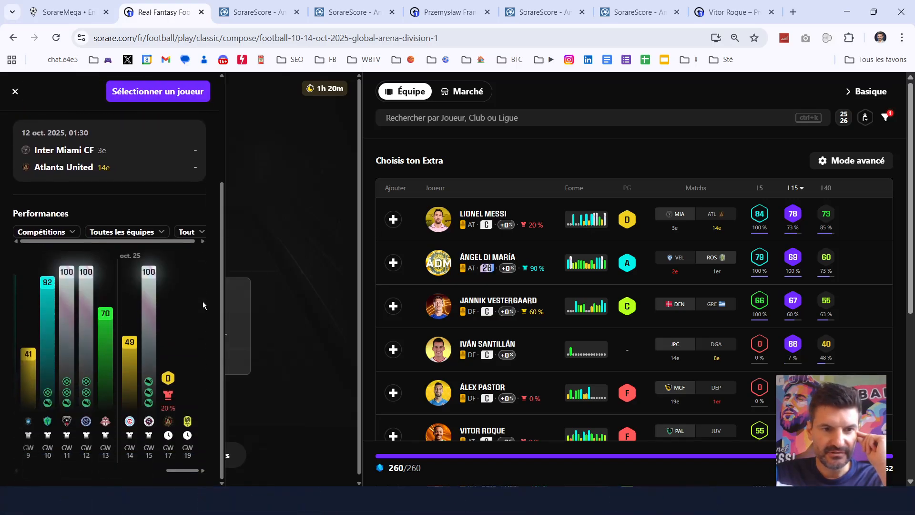
Step: Switch to the SorareMega lineup and add Luis Suárez's red card as the second forward and Sergio Busquets as the second midfielder
scroll(203, 305, "up", 1)
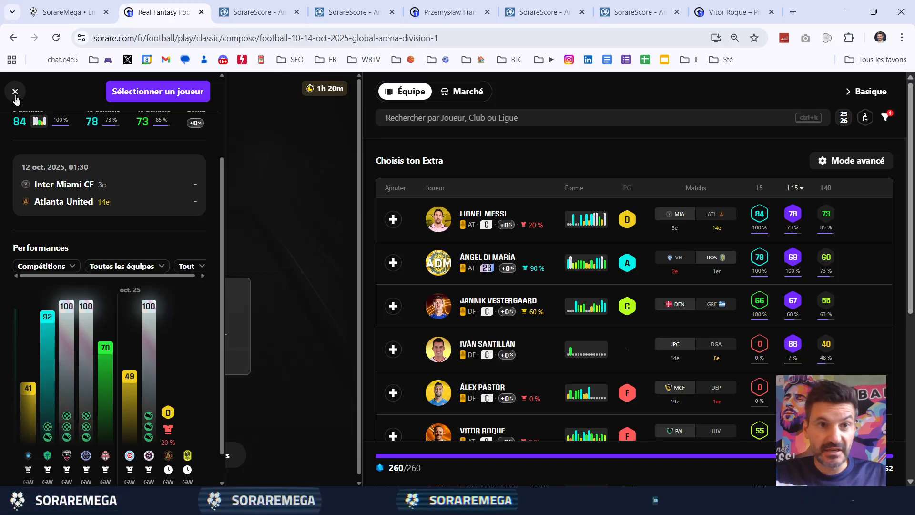
left_click(15, 92)
left_click(83, 19)
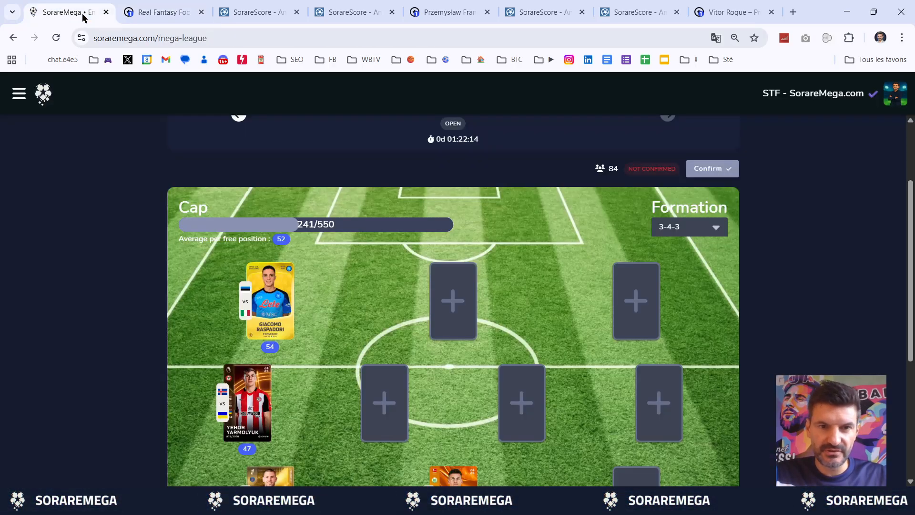
left_click(431, 292)
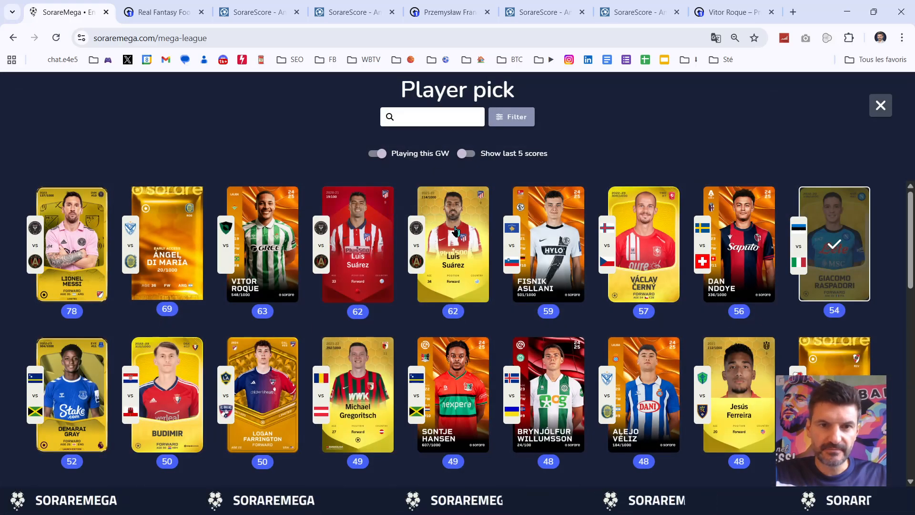
left_click(367, 229)
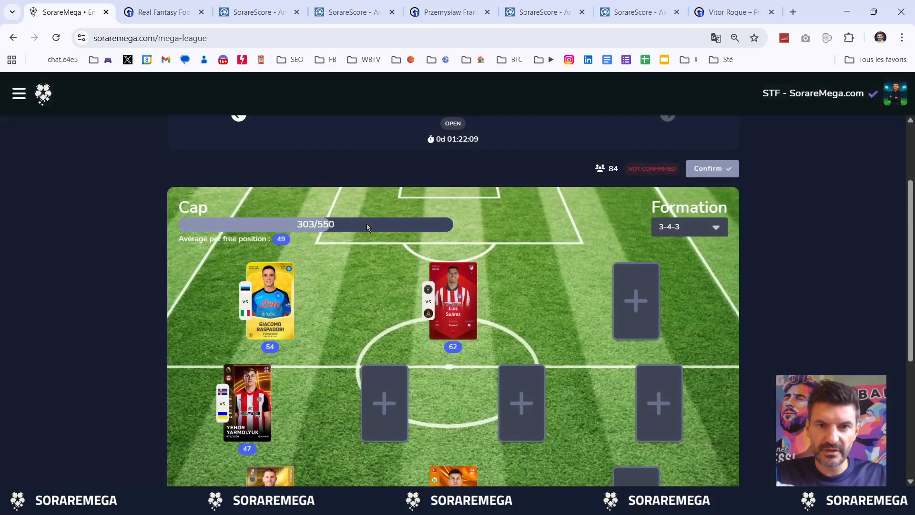
left_click(371, 399)
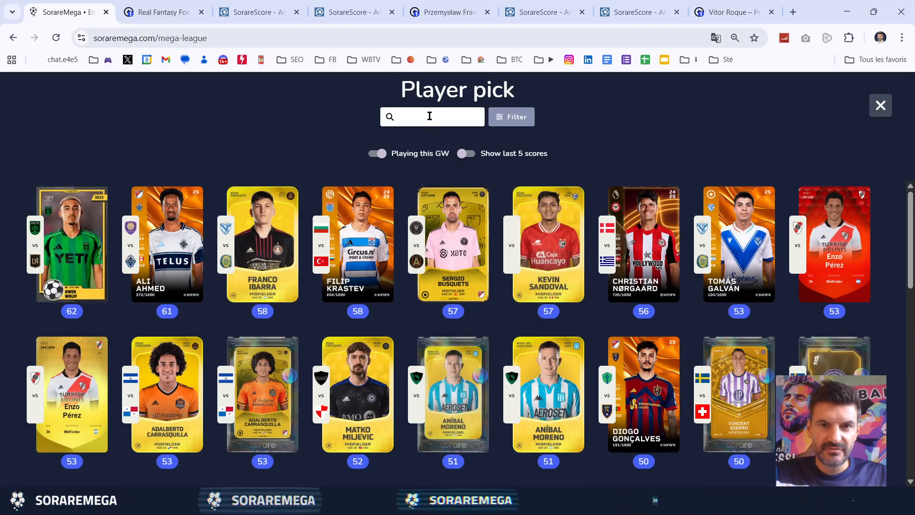
left_click(450, 223)
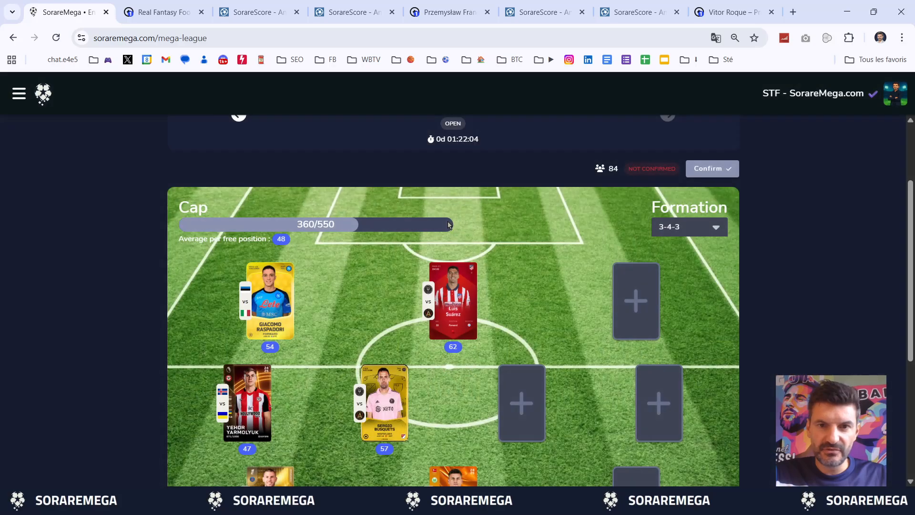
Step: Show the last 5 scores for the forward candidates and add Tadeo Allende as the third forward
left_click(652, 312)
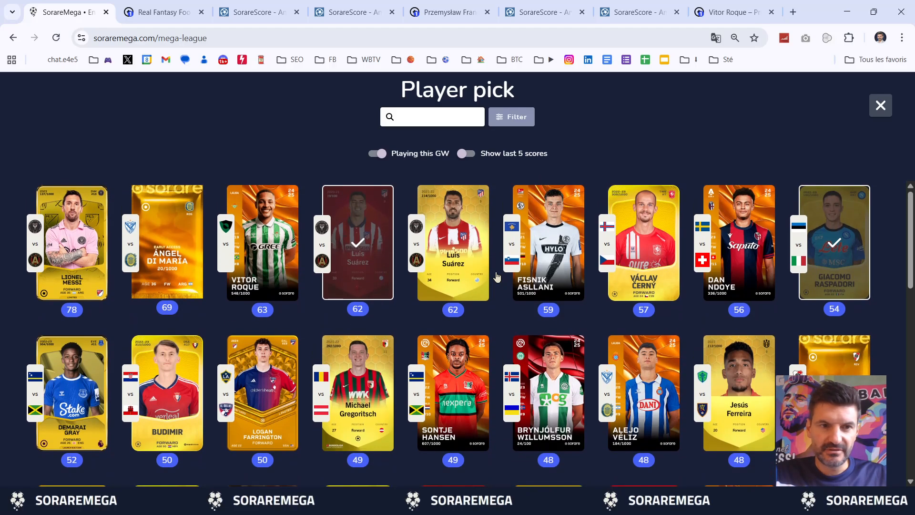
left_click(461, 153)
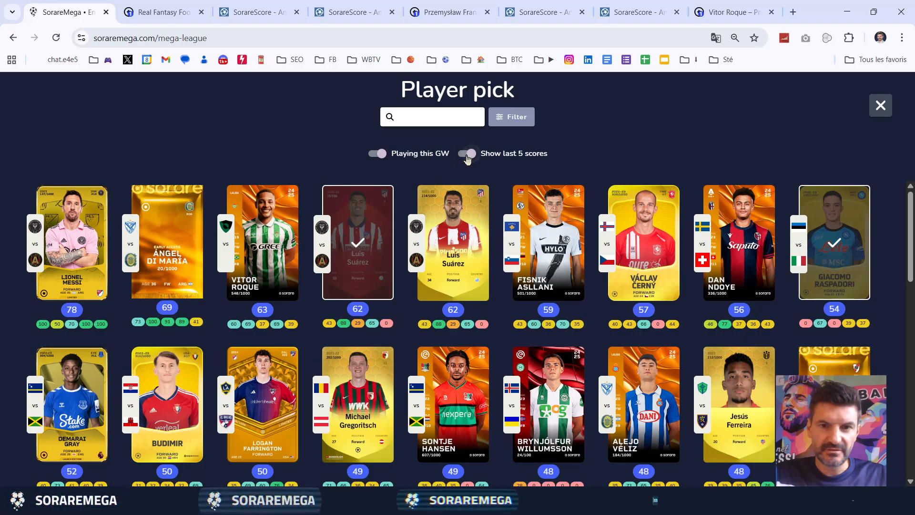
scroll(515, 307, "down", 1)
scroll(515, 307, "up", 1)
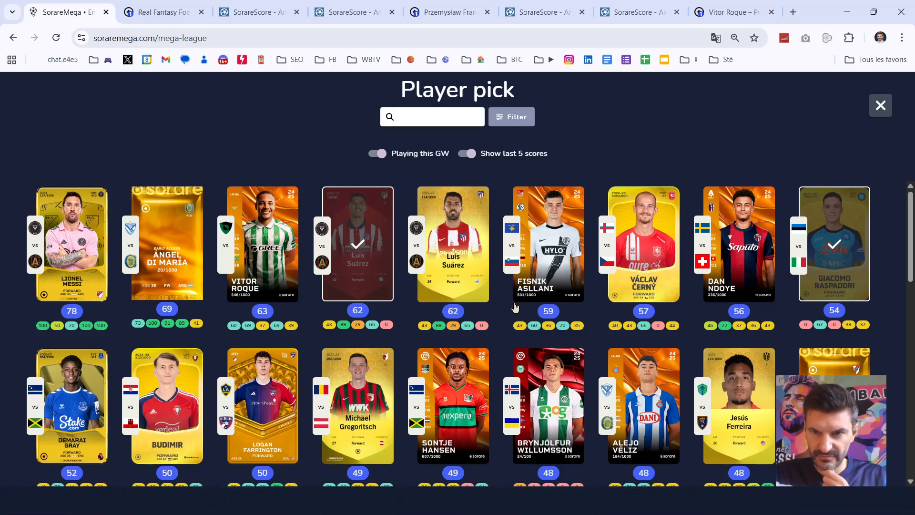
scroll(514, 308, "down", 1)
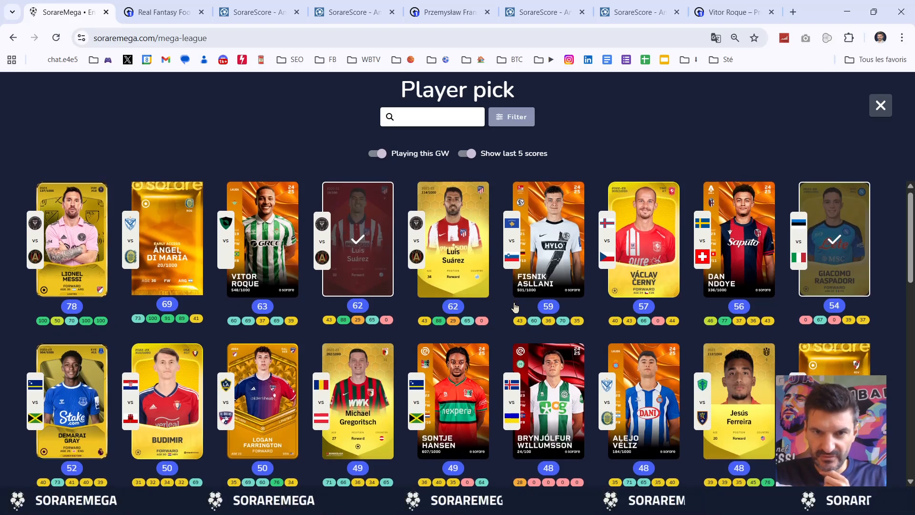
scroll(514, 307, "down", 2)
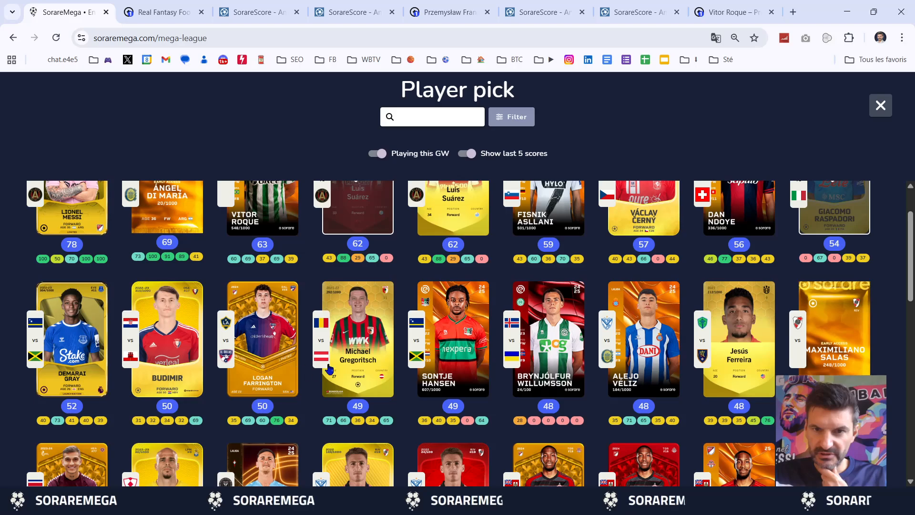
scroll(612, 363, "down", 3)
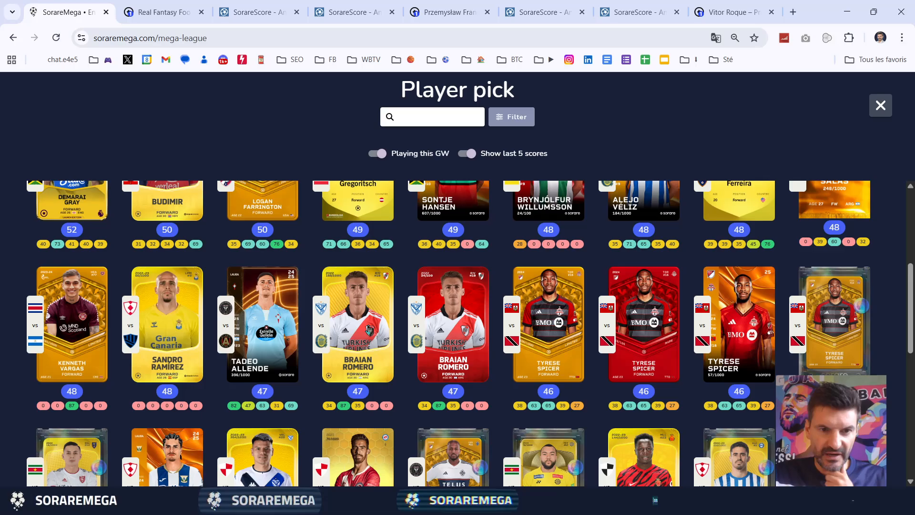
left_click(271, 317)
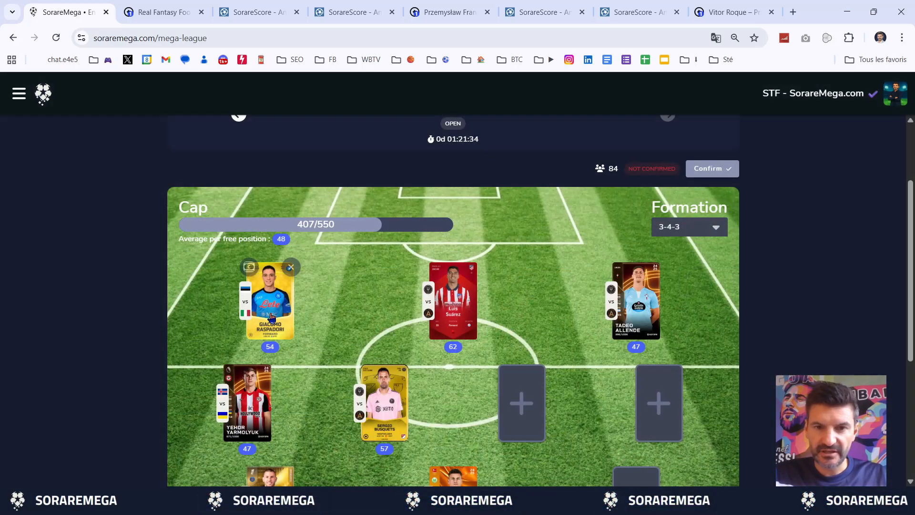
Step: Check the lineup's free positions, then compare the lower-ranked players in the SorareScore scouting database by role, scores and win probability
scroll(455, 374, "down", 3)
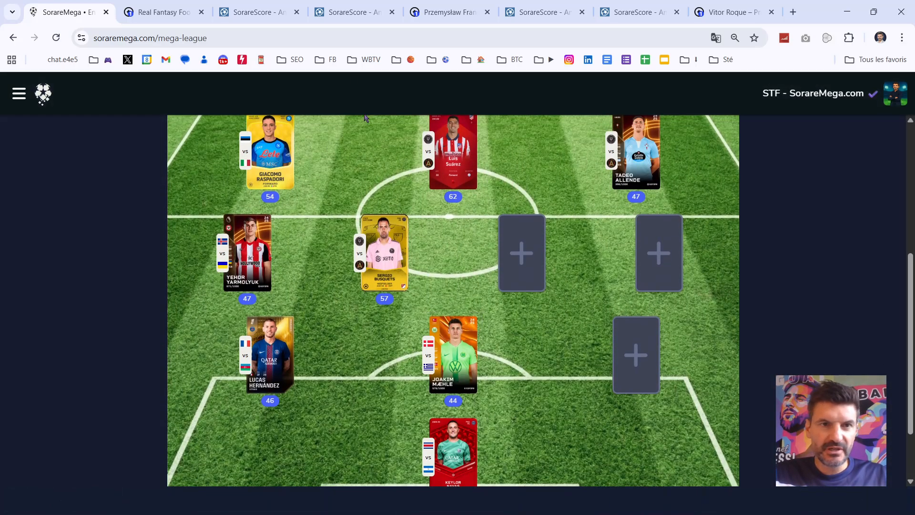
left_click(243, 4)
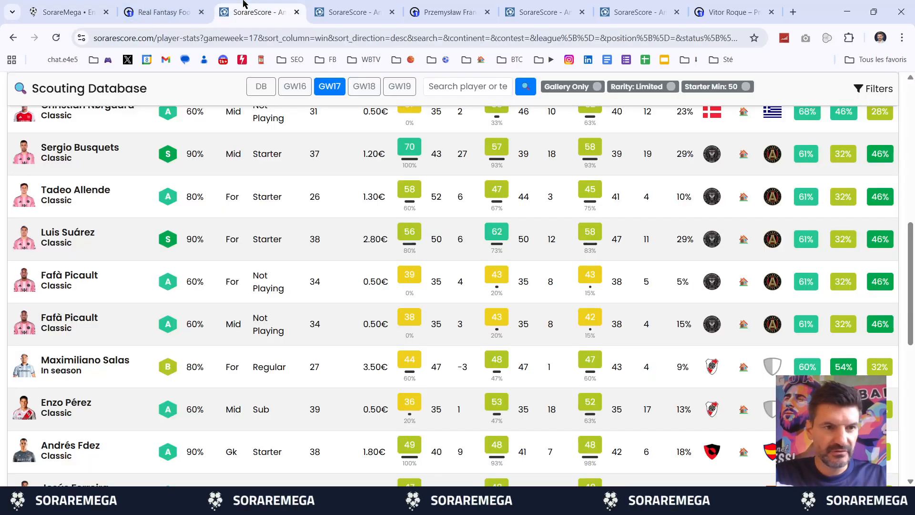
scroll(408, 264, "down", 1)
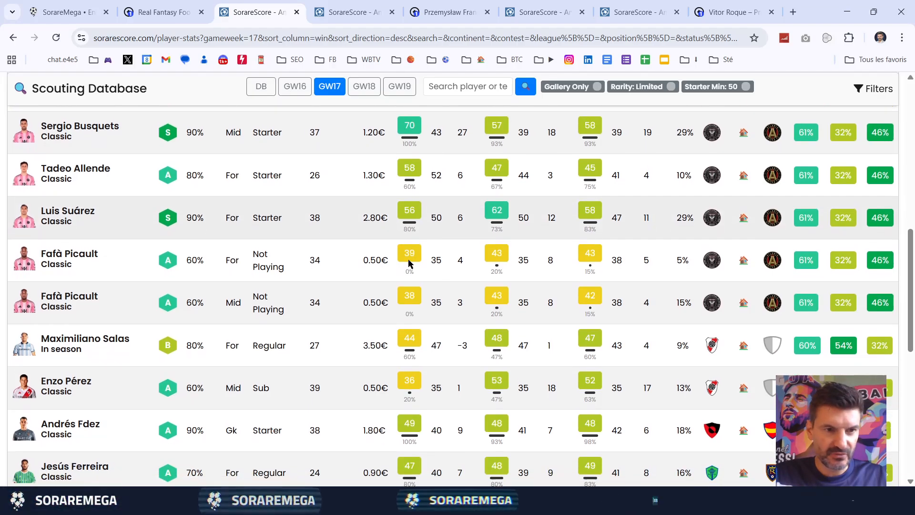
scroll(409, 261, "down", 3)
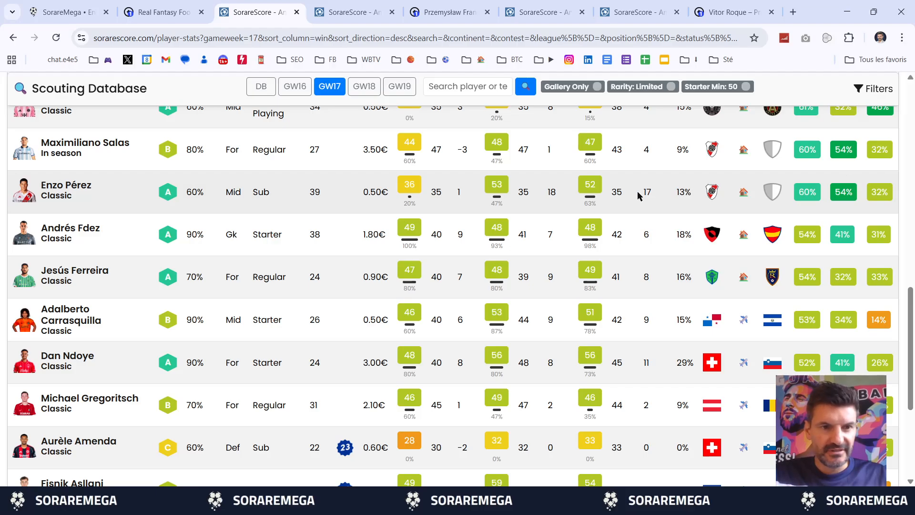
scroll(639, 195, "down", 1)
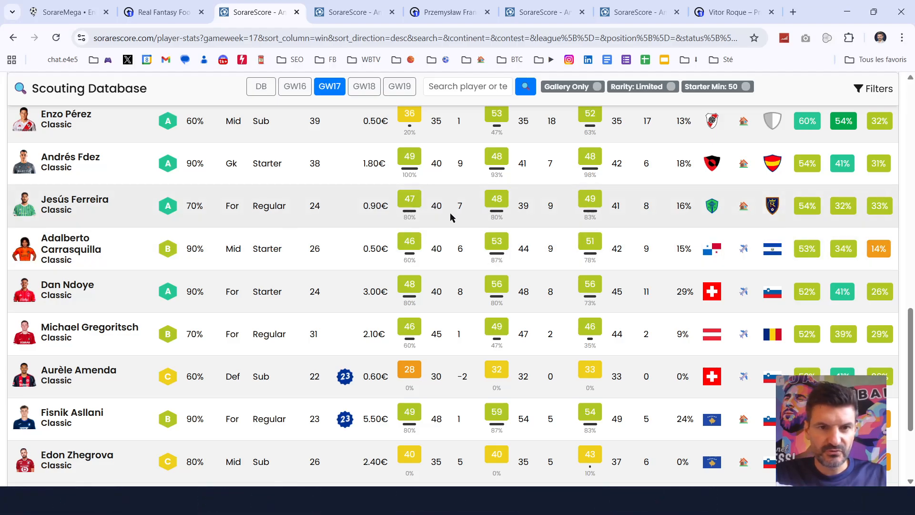
scroll(451, 214, "down", 1)
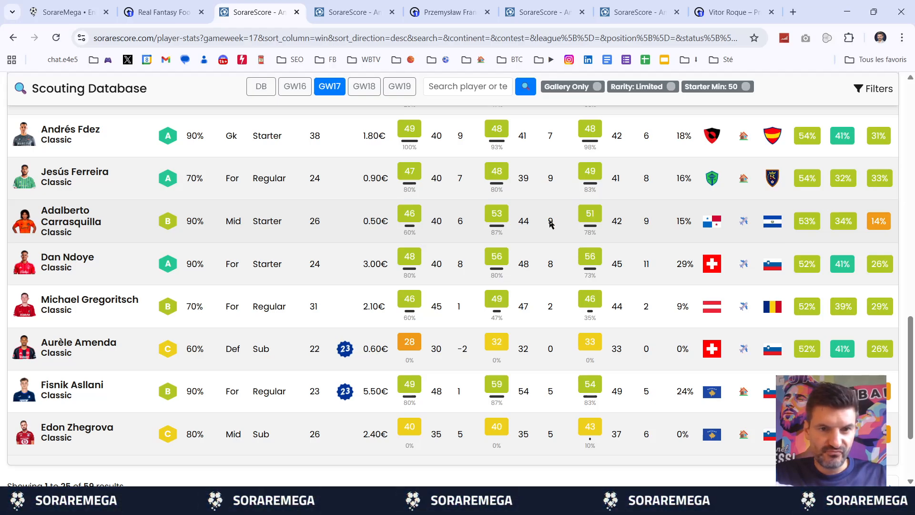
scroll(546, 223, "down", 1)
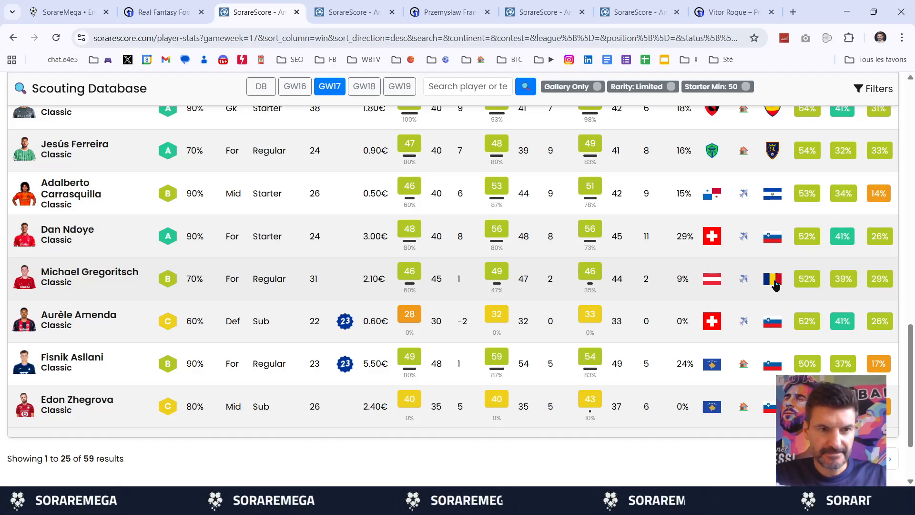
scroll(534, 270, "down", 2)
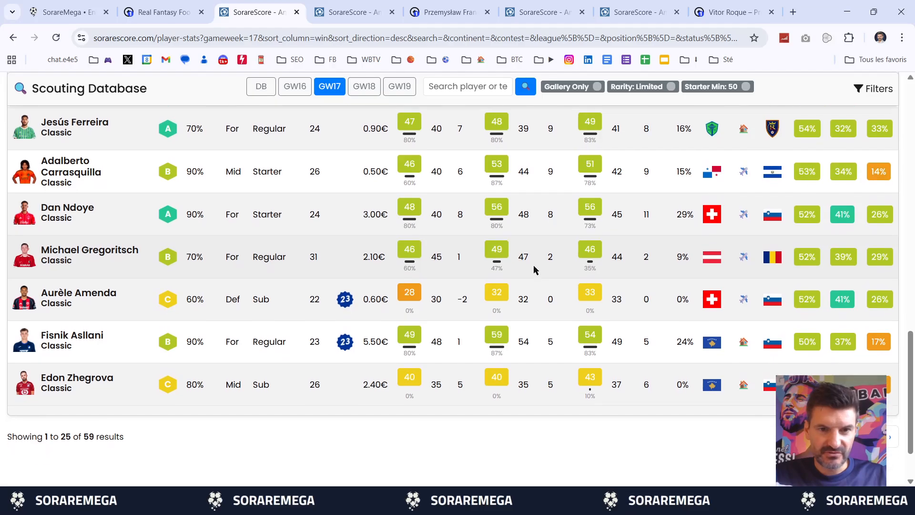
scroll(534, 270, "down", 1)
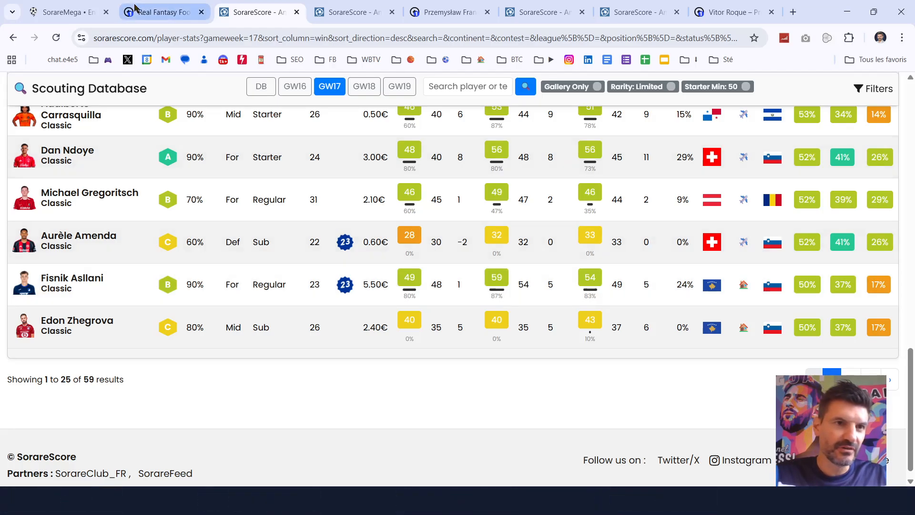
Step: Return to the SorareMega lineup, search the midfielders for "edon" and add Edon Zhegrova as the third midfielder
left_click(71, 2)
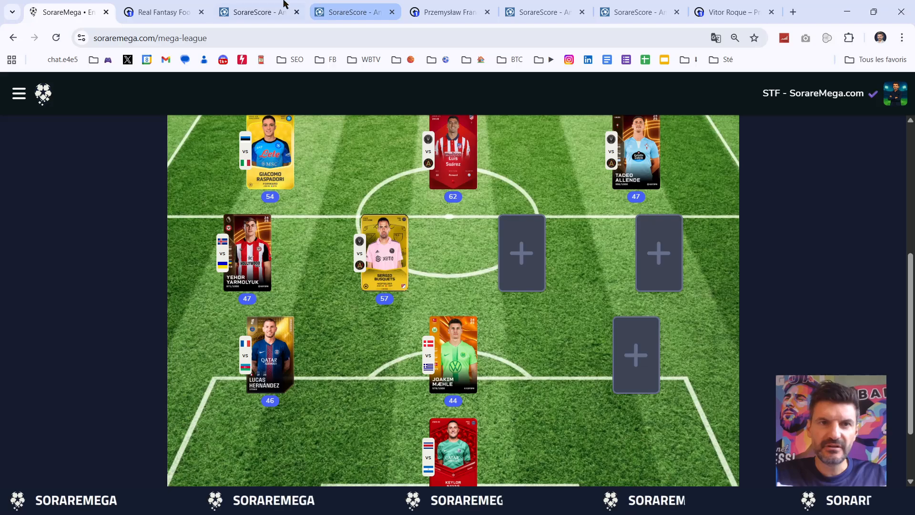
left_click(257, 5)
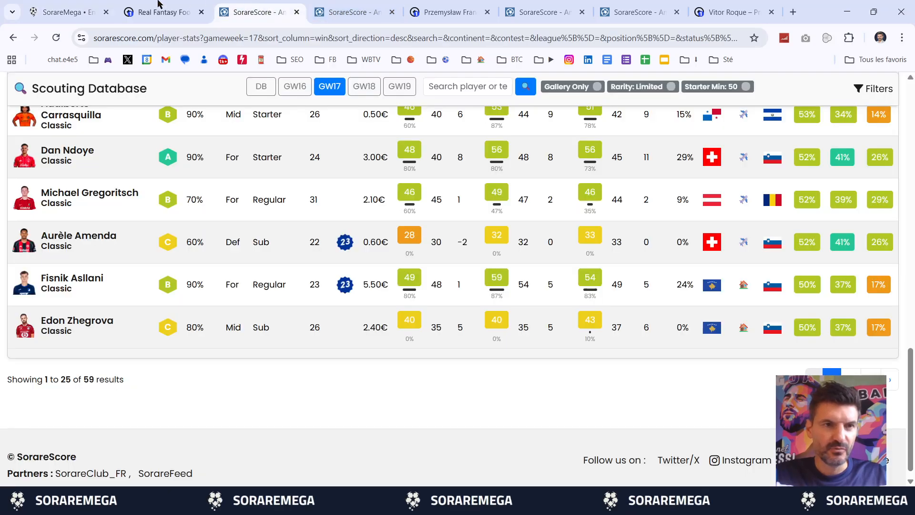
left_click(76, 3)
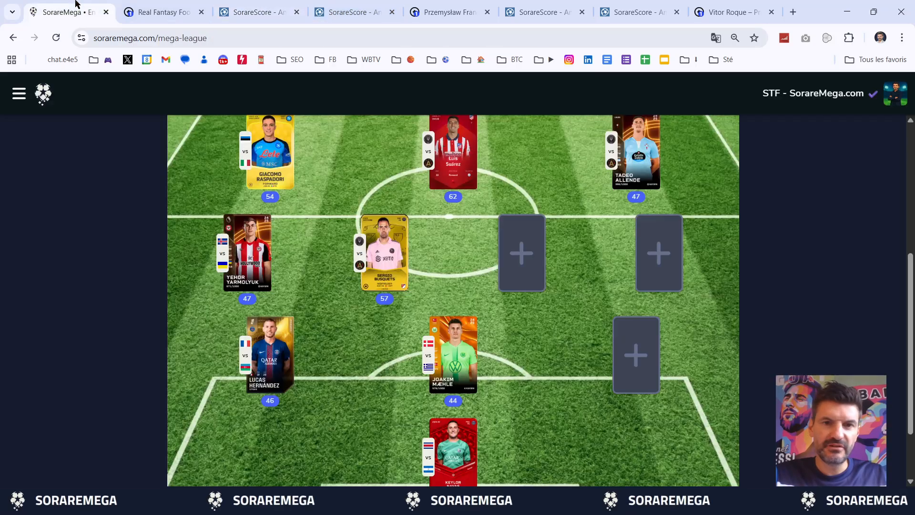
left_click(527, 268)
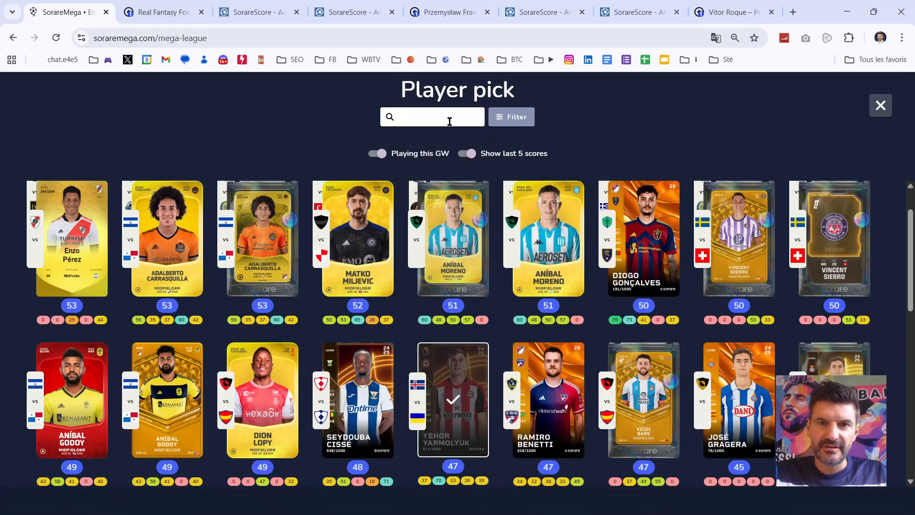
type("edon")
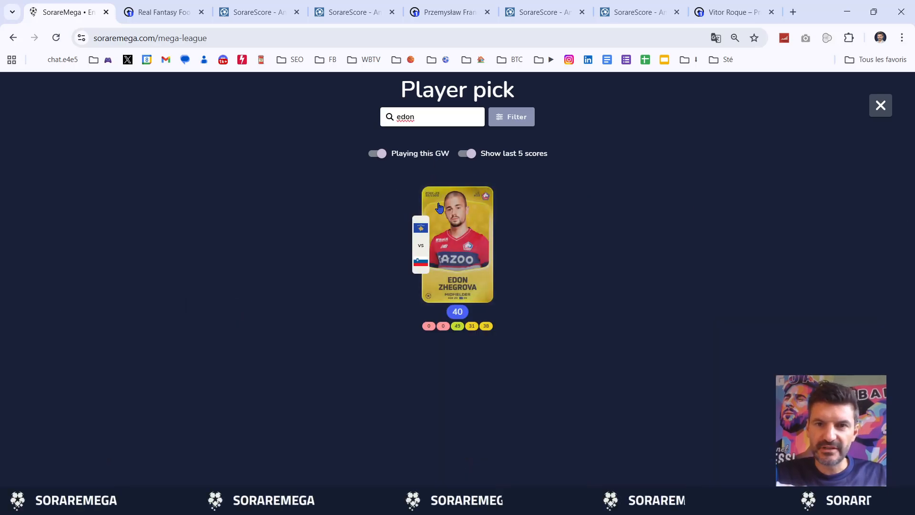
left_click(451, 225)
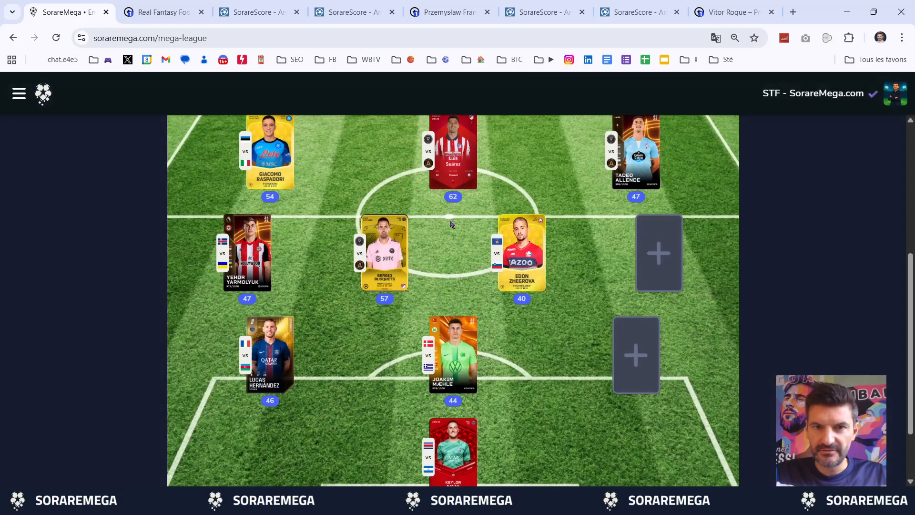
Step: Check the cap usage and the remaining free midfield and defence positions in the lineup
scroll(547, 375, "down", 2)
scroll(547, 375, "up", 4)
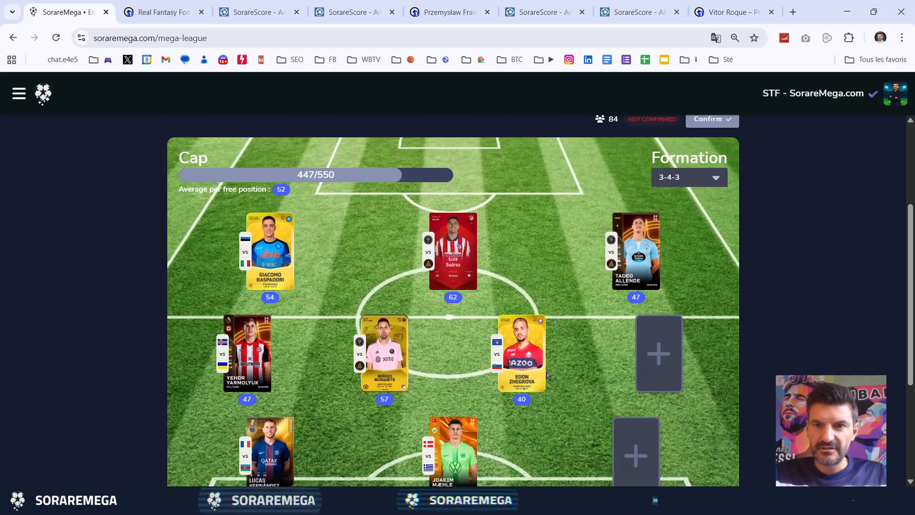
scroll(548, 376, "down", 2)
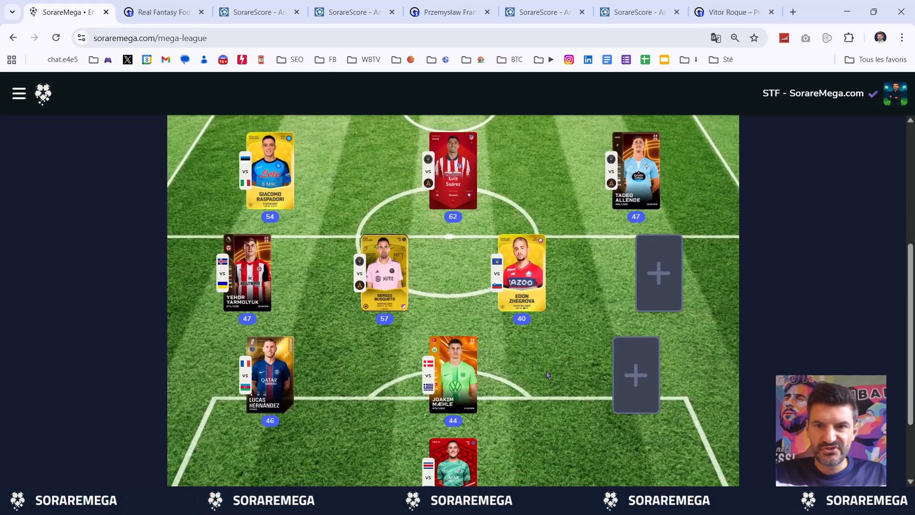
scroll(548, 375, "down", 1)
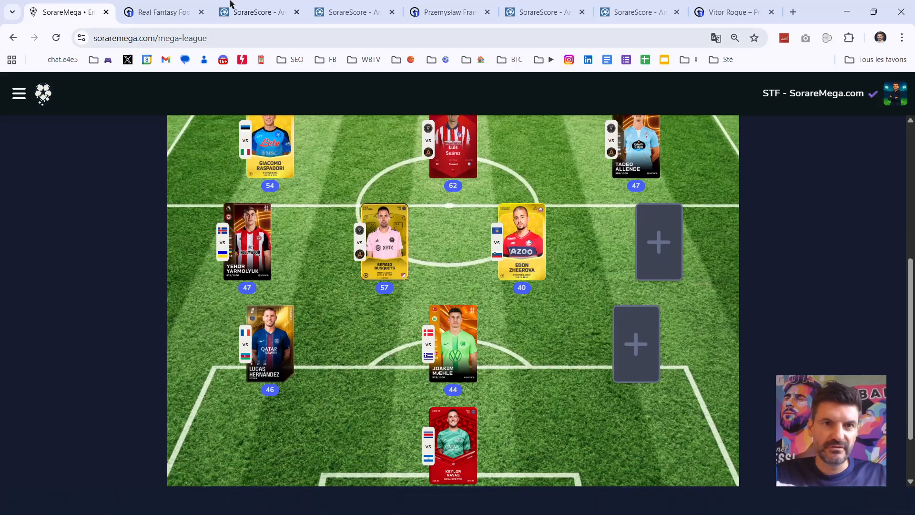
Step: Switch to the SorareScore scouting database and sort the GW17 gallery players by L5 score
left_click(241, 10)
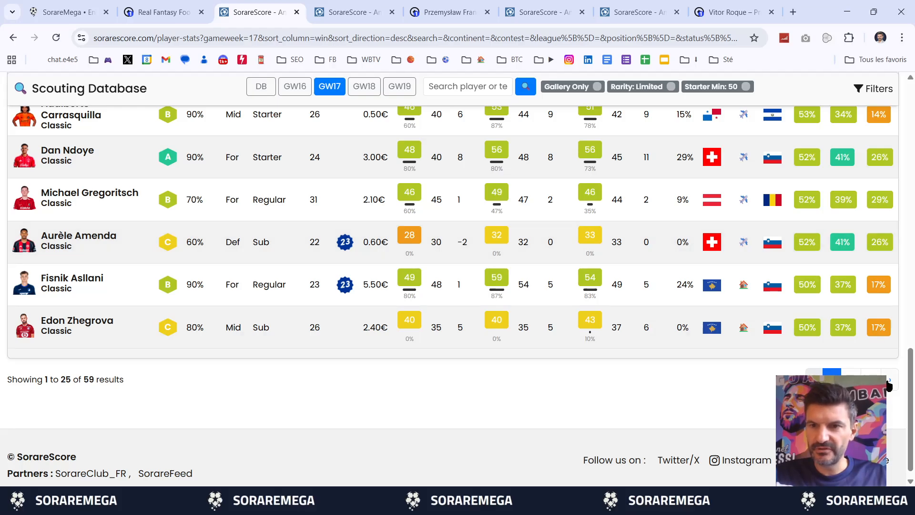
scroll(736, 248, "up", 15)
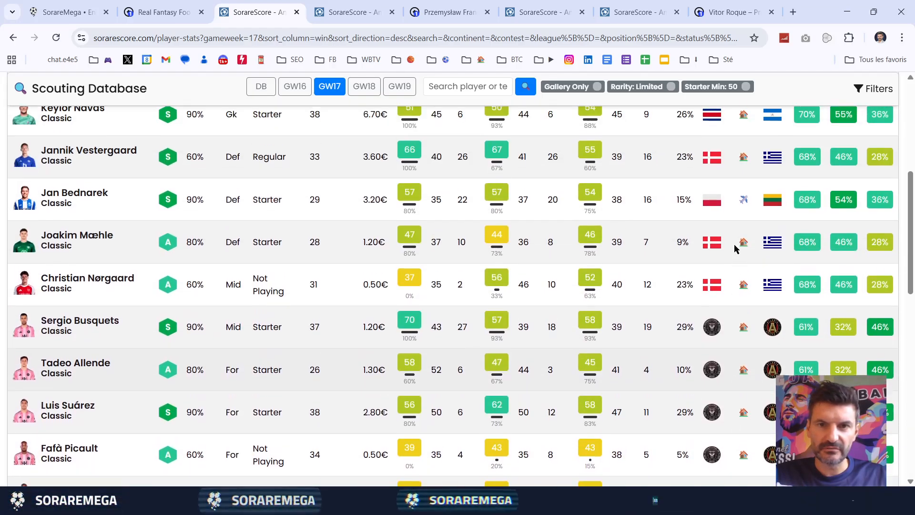
scroll(738, 247, "up", 5)
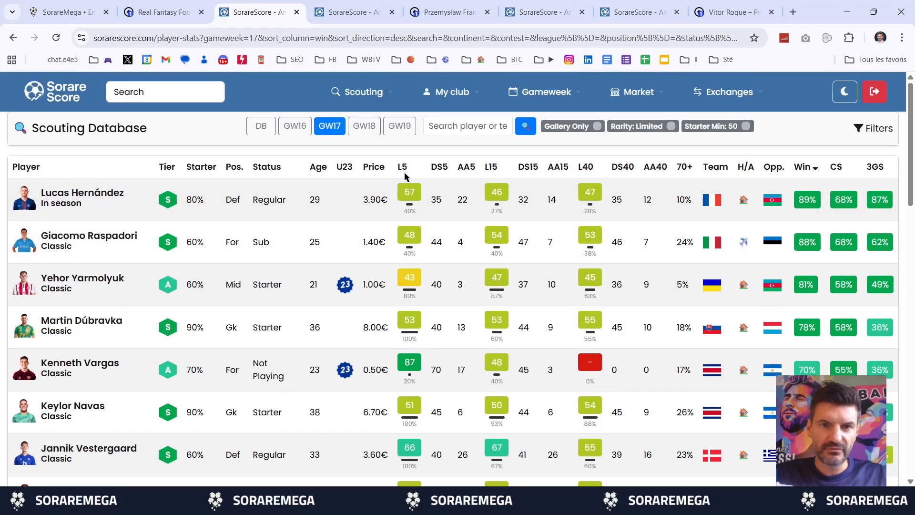
left_click(402, 167)
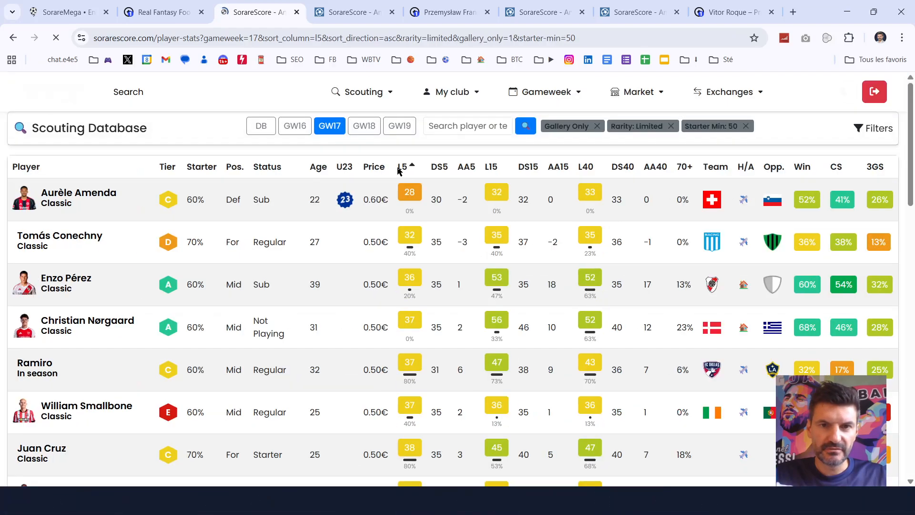
Step: Sort the GW17 gallery players by L5 score from highest to lowest and review the leading players
left_click(407, 169)
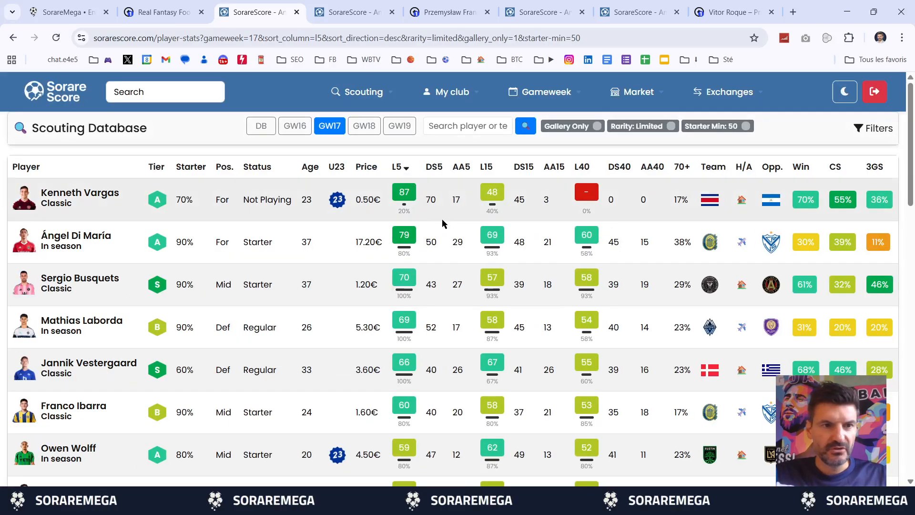
scroll(441, 220, "down", 1)
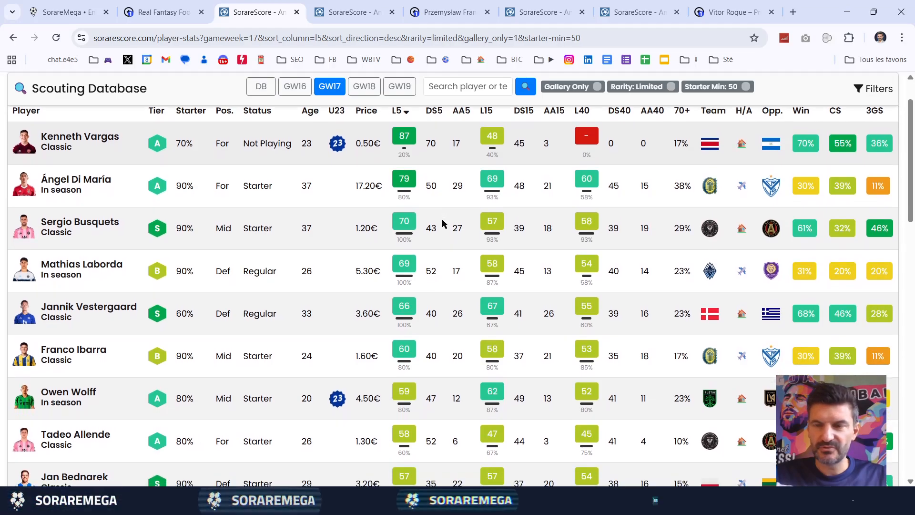
scroll(442, 218, "down", 1)
scroll(442, 218, "up", 1)
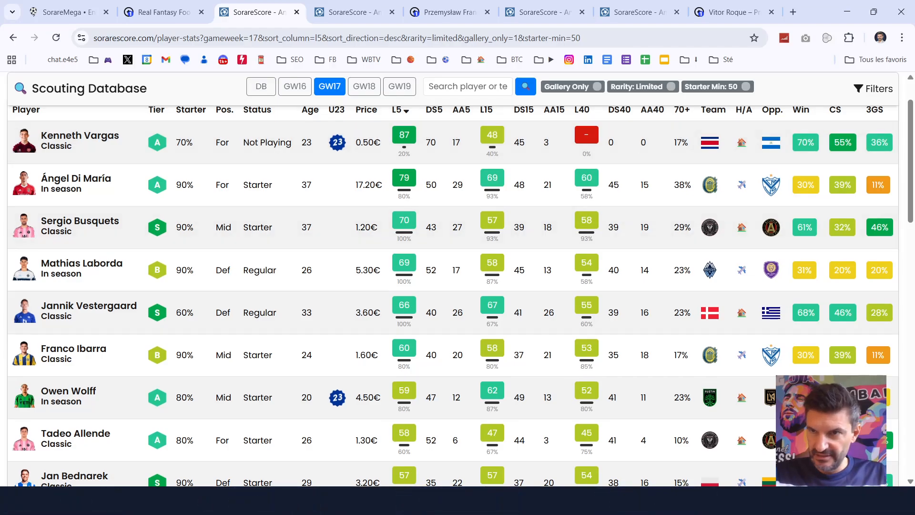
Step: Filter the scouting database to a maximum L15 of 52 and compare the remaining players
left_click(863, 96)
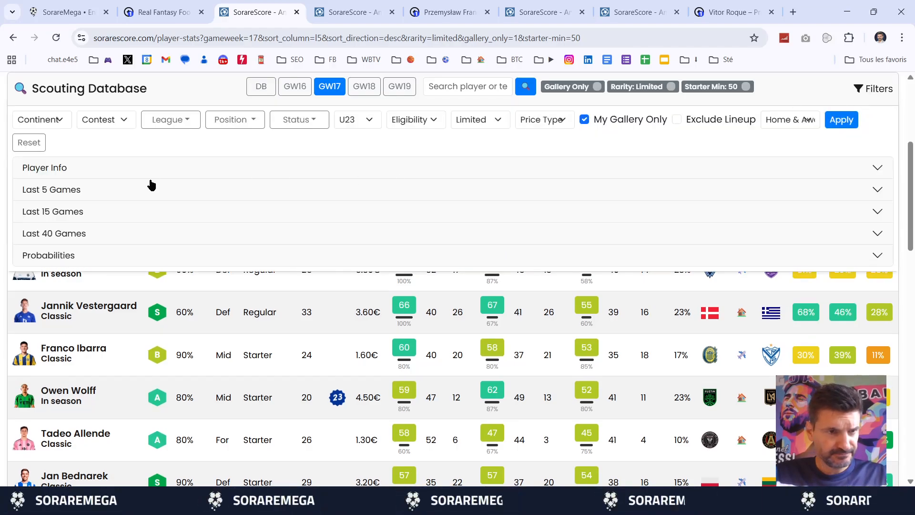
left_click(79, 216)
left_click(106, 238)
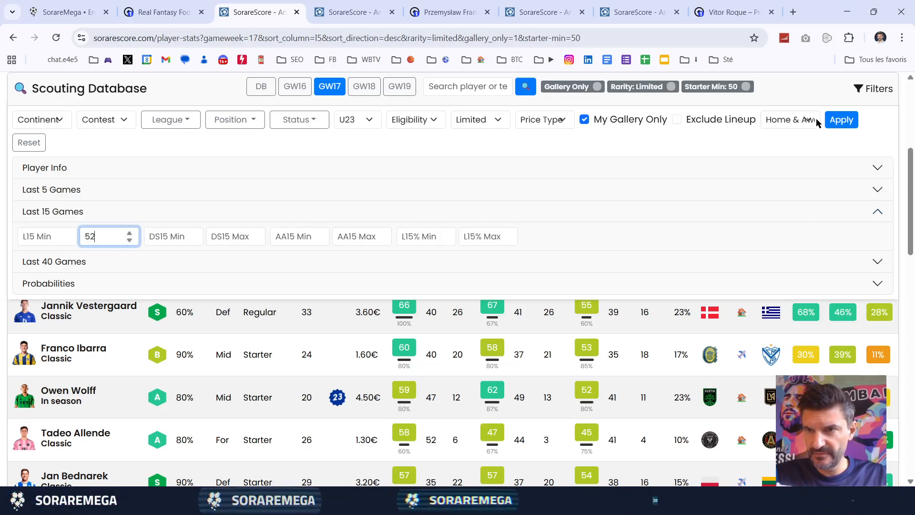
left_click(839, 123)
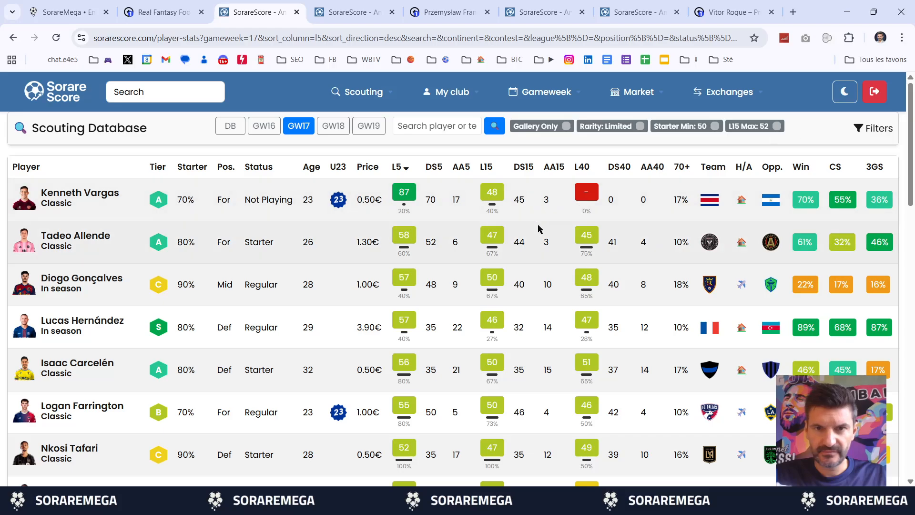
scroll(538, 229, "down", 1)
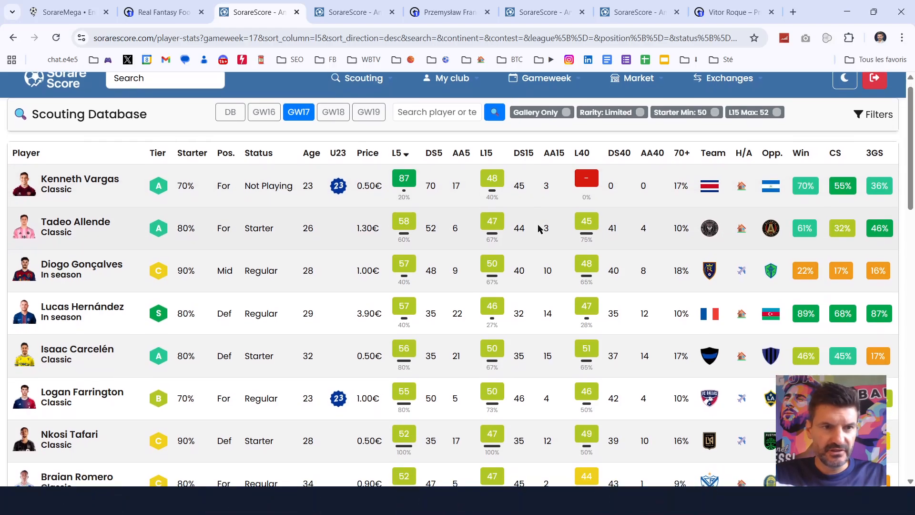
scroll(537, 229, "down", 1)
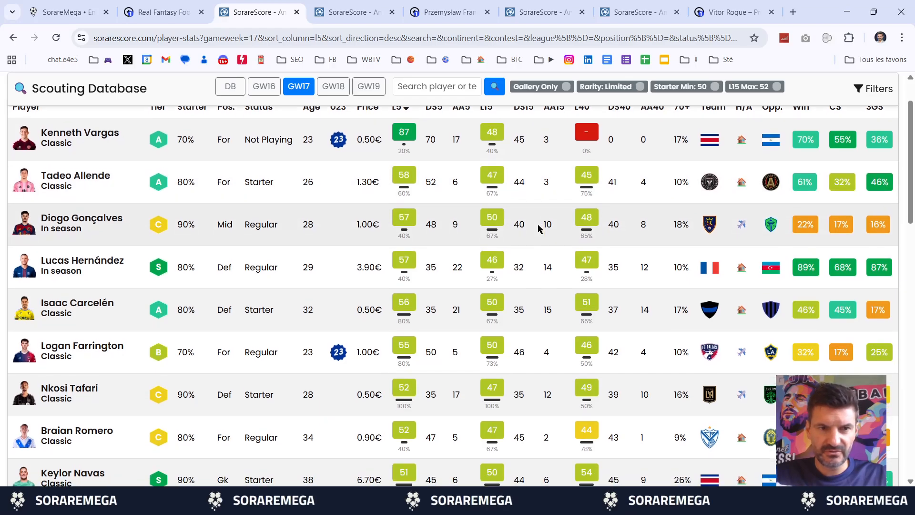
scroll(538, 229, "down", 1)
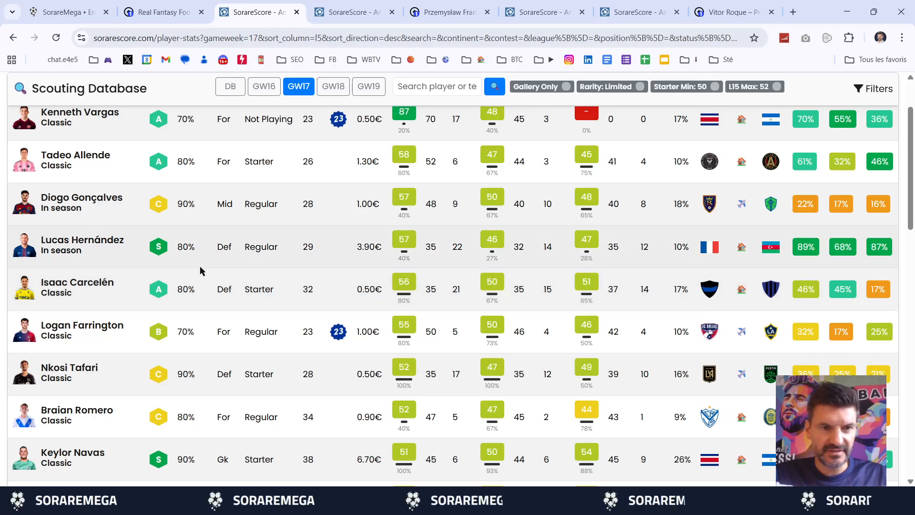
Step: Open Isaac Carcelén's player page and review his upcoming matches and recent match scores
left_click(94, 286)
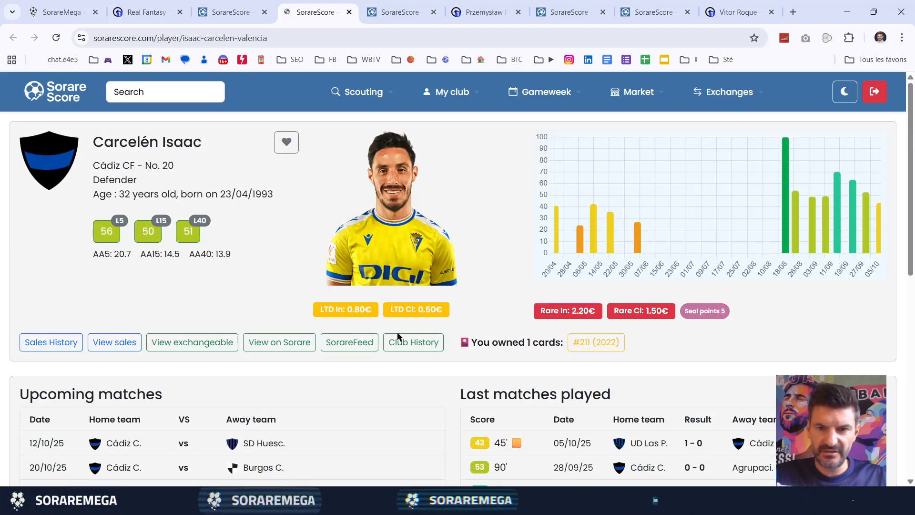
scroll(398, 336, "down", 5)
scroll(398, 337, "down", 3)
scroll(398, 336, "up", 4)
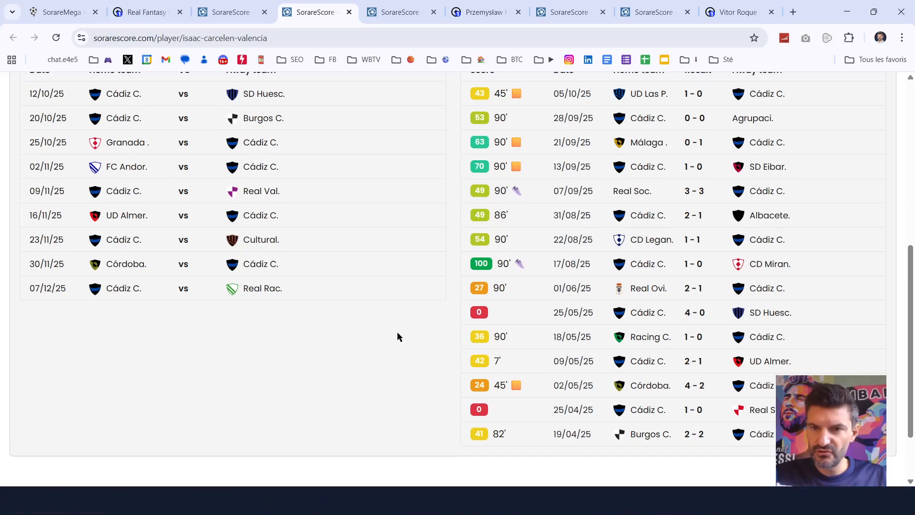
scroll(398, 336, "up", 3)
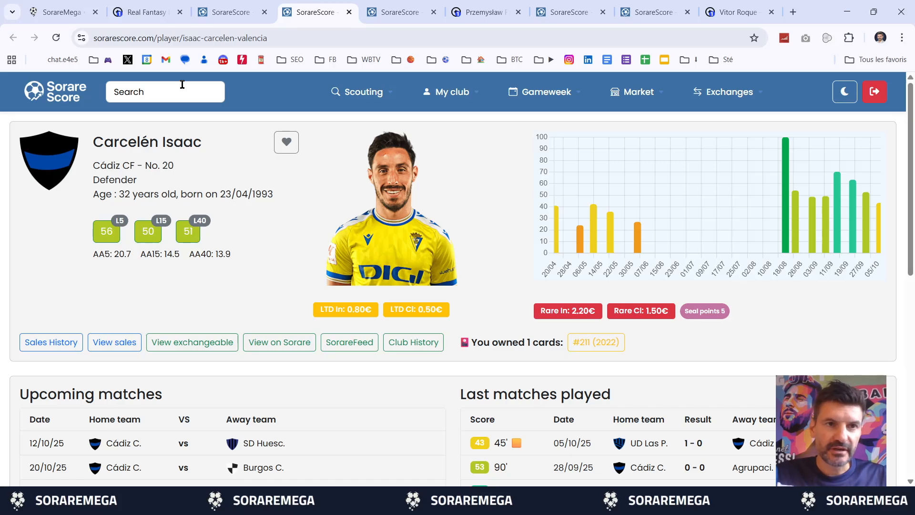
Step: Return to the SorareMega lineup, search the defenders for "isaa" and add Isaac Carcelén as the third defender
left_click(143, 12)
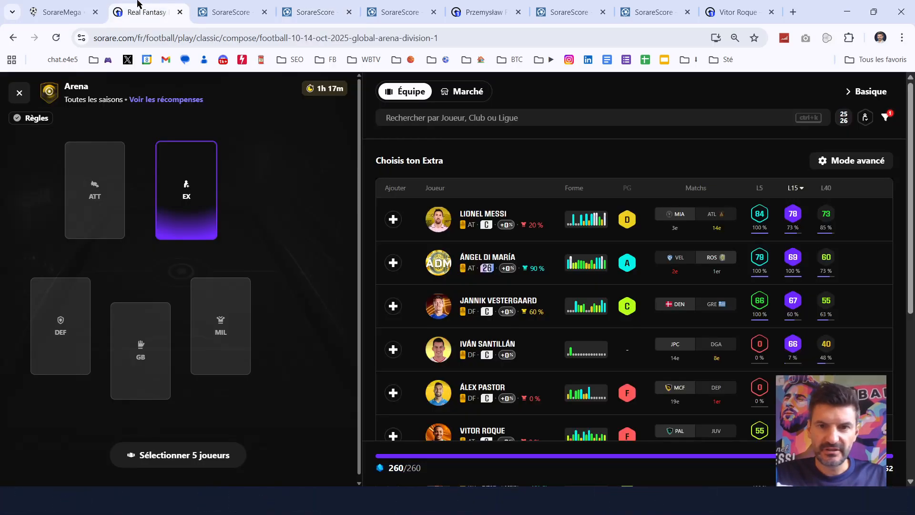
left_click(75, 5)
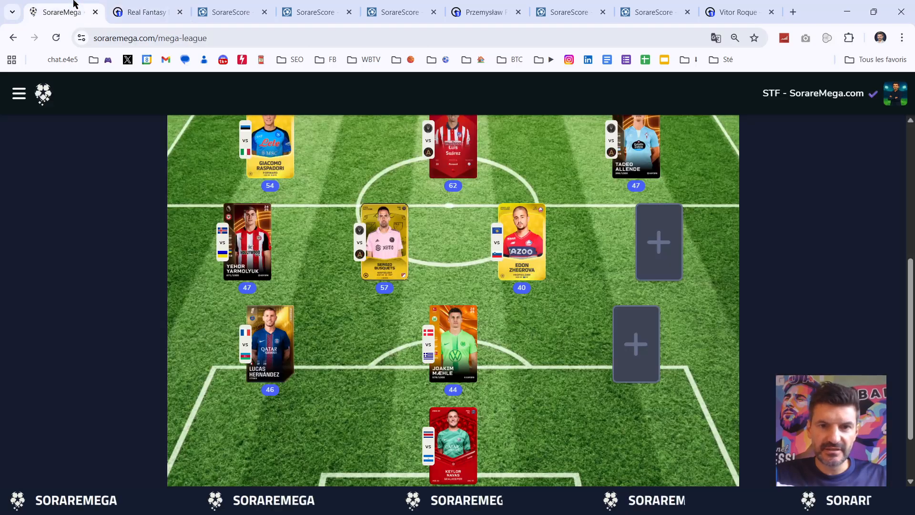
left_click(639, 359)
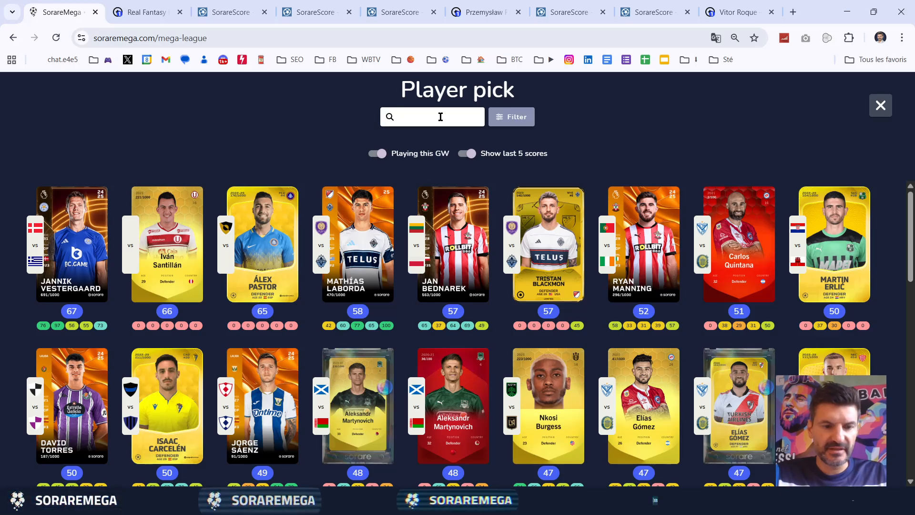
left_click(440, 117)
type("isaa")
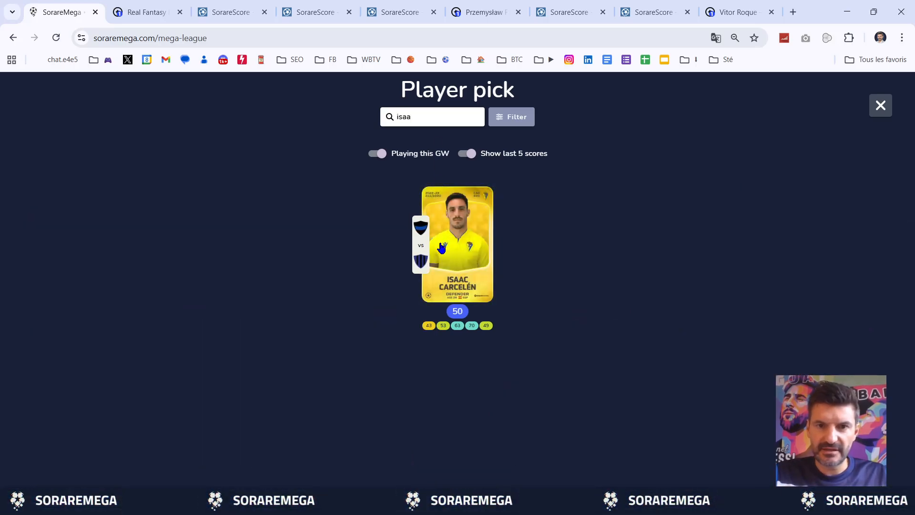
left_click(441, 247)
scroll(553, 344, "up", 3)
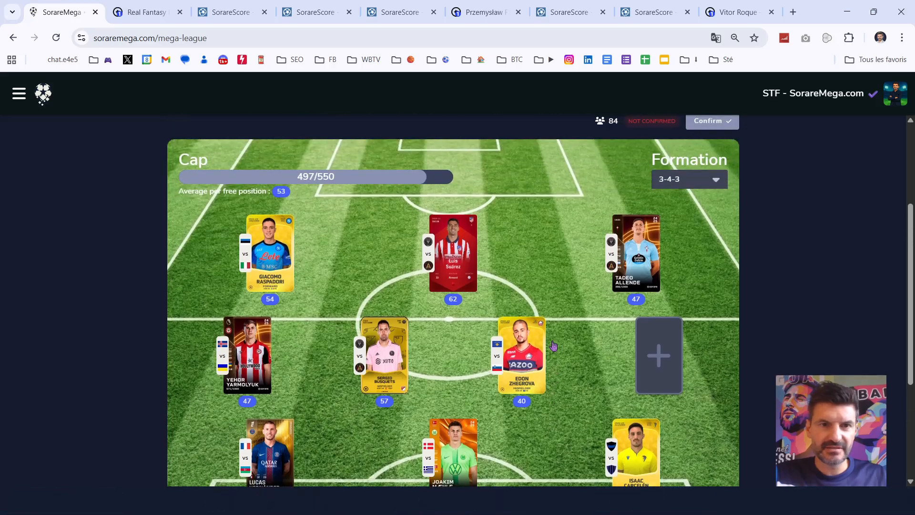
Step: Switch to the SorareScore scouting database, raise the maximum L15 filter to 53 and review the matching players
left_click(228, 12)
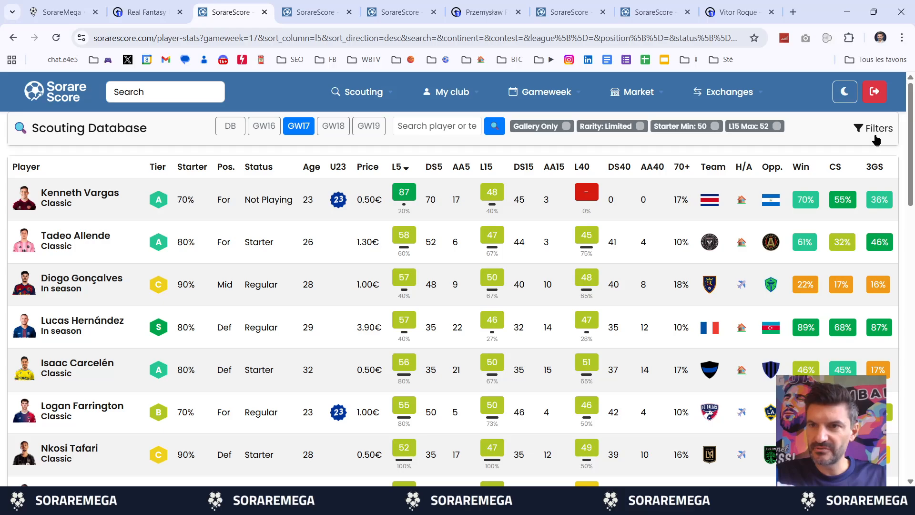
left_click(874, 129)
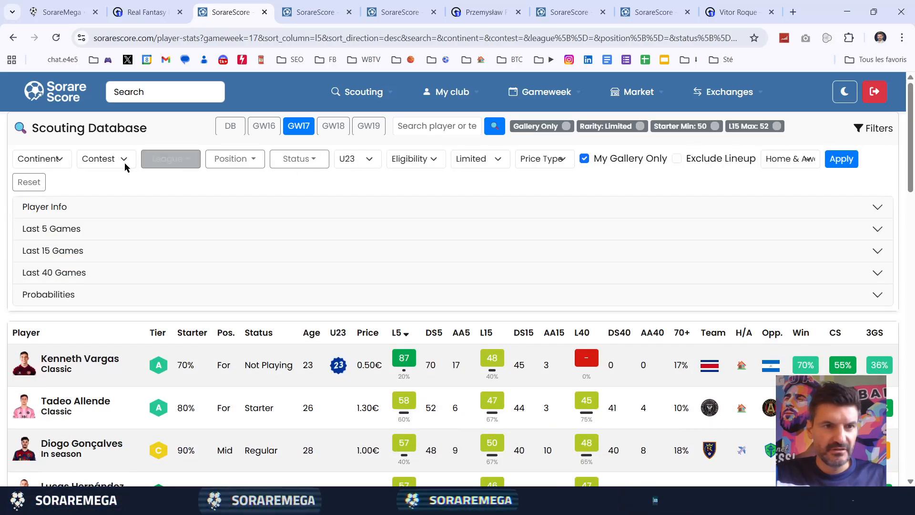
left_click(92, 256)
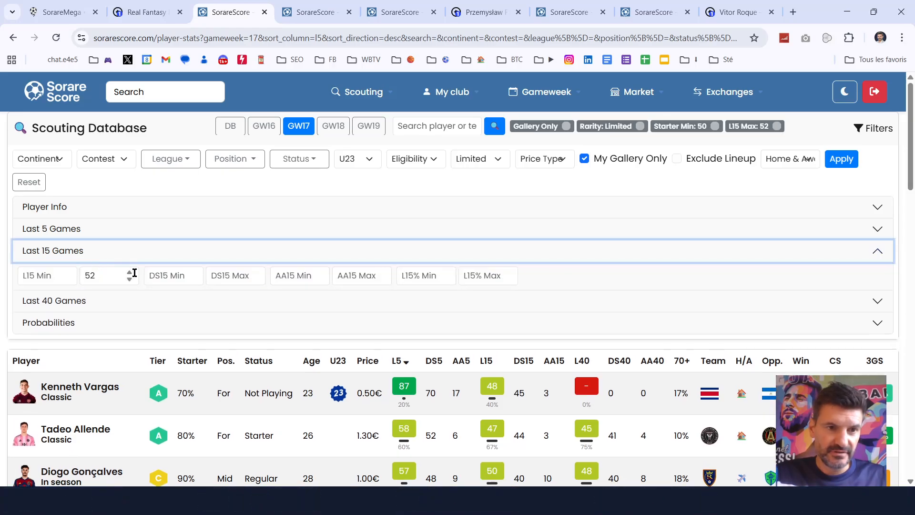
left_click(129, 273)
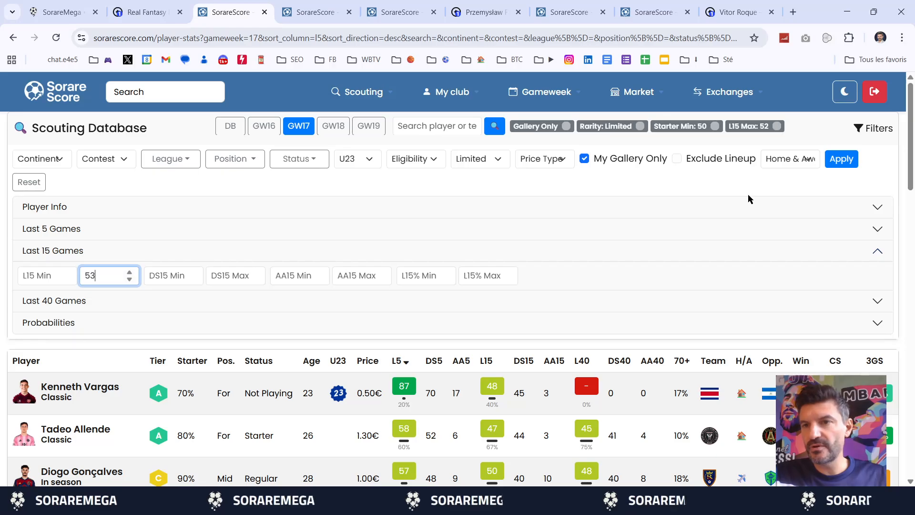
left_click(841, 162)
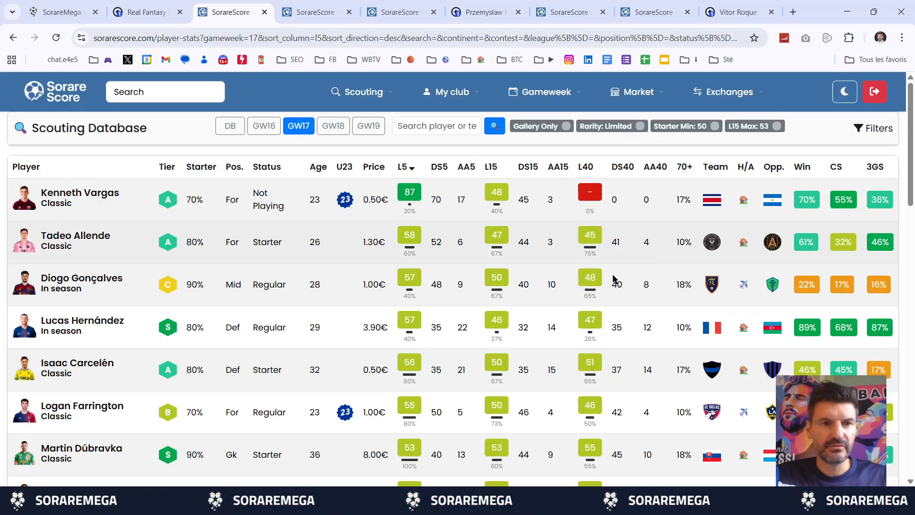
scroll(584, 299, "down", 1)
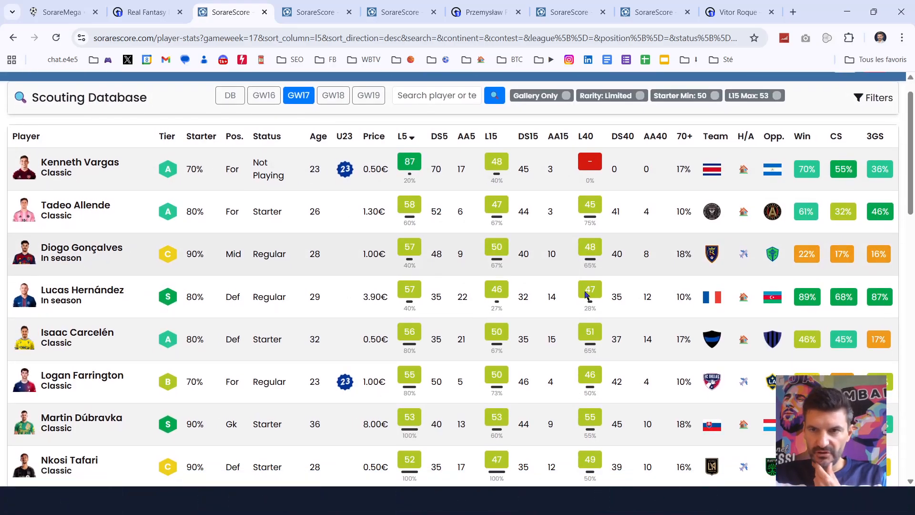
scroll(586, 295, "down", 1)
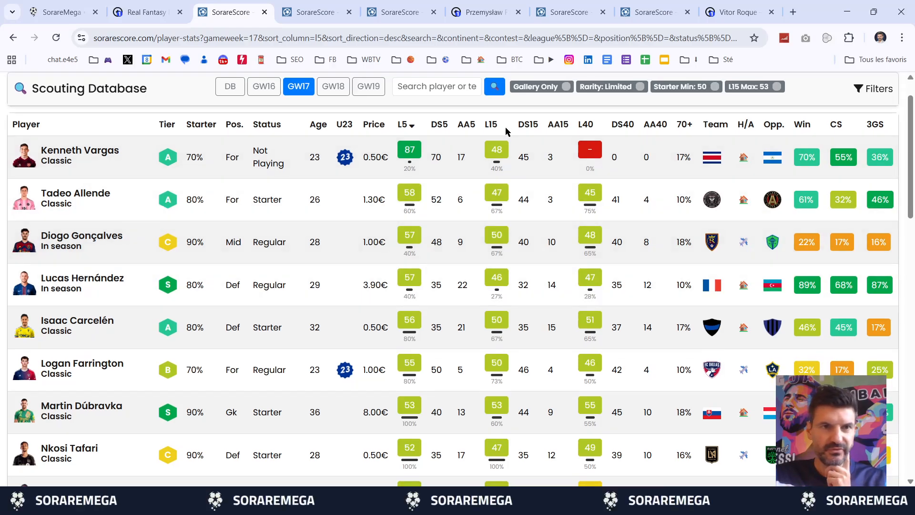
Step: Check the lineup's remaining free position, then sort the scouting database by 3GS probability from highest to lowest
left_click(64, 11)
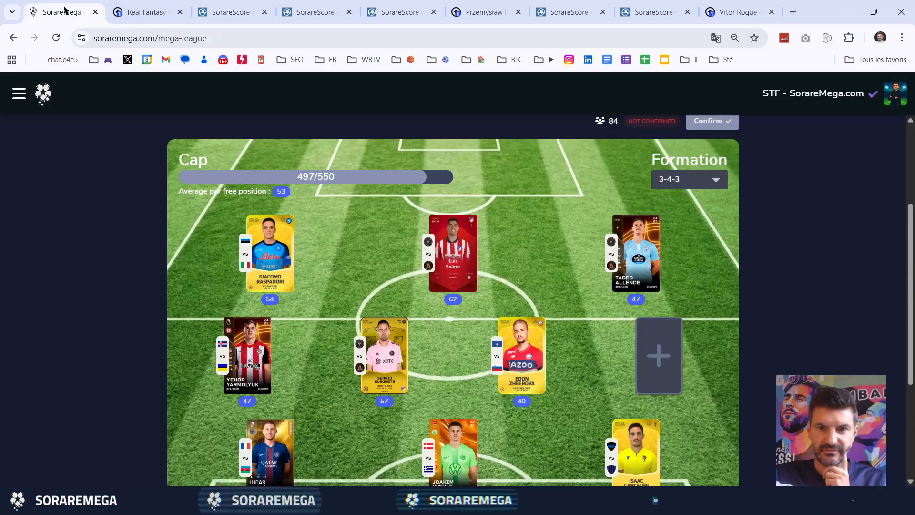
left_click(224, 13)
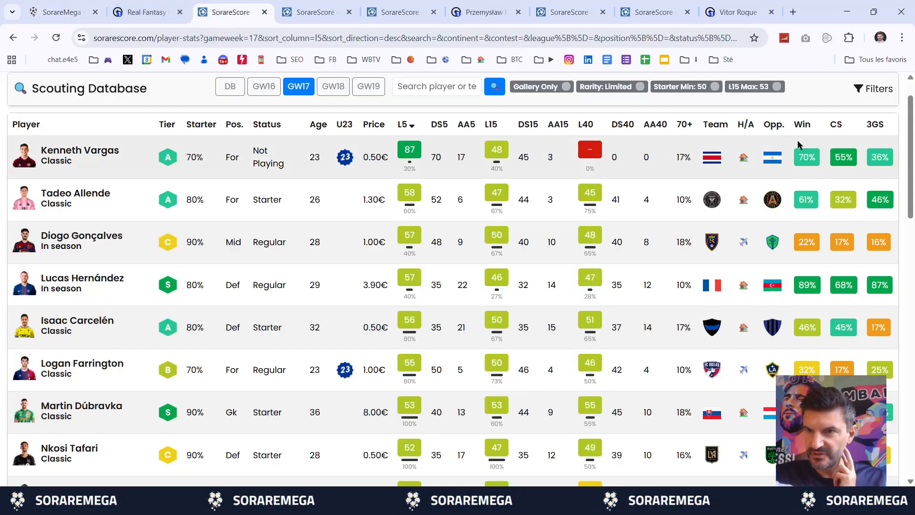
left_click(877, 126)
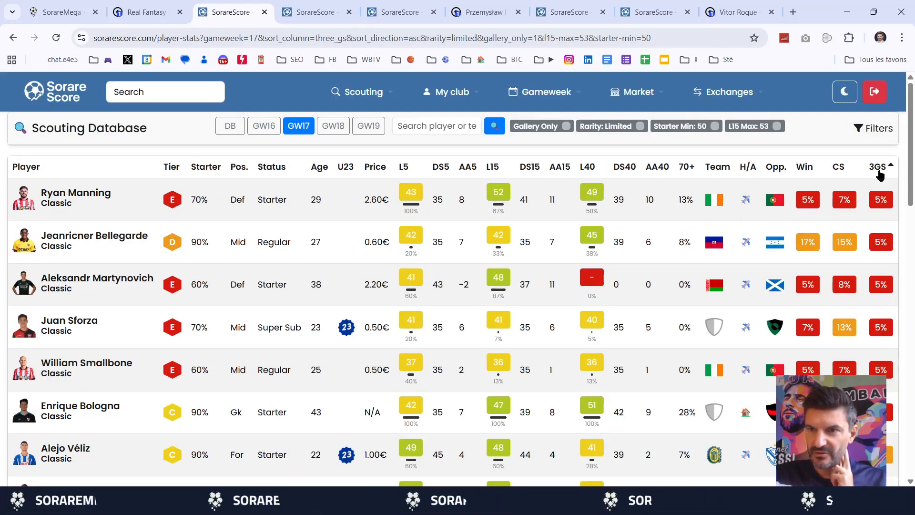
left_click(880, 173)
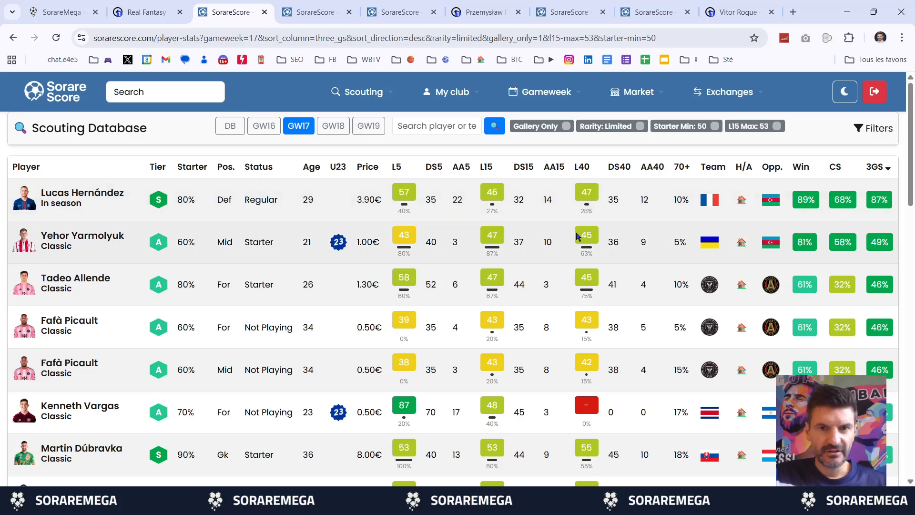
scroll(577, 236, "down", 1)
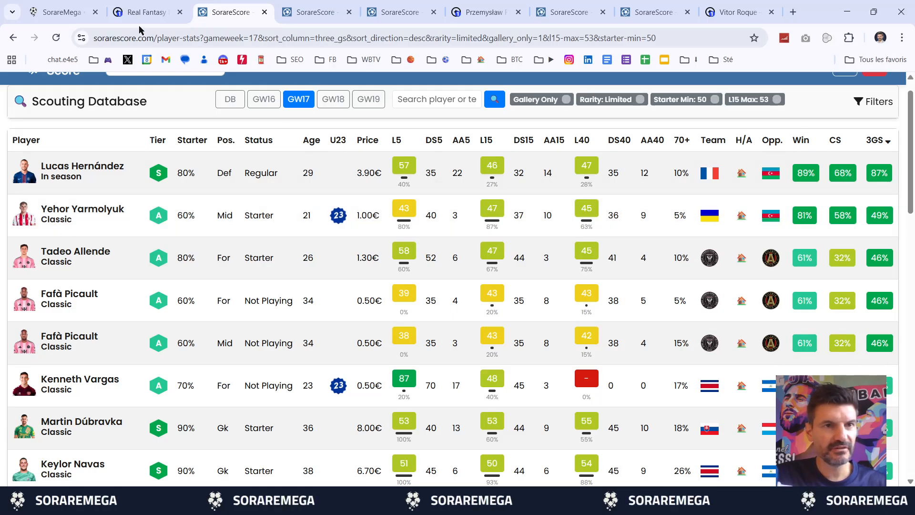
Step: Return to the SorareMega lineup, search the midfielders for "pic" and add Fafà Picault as the fourth midfielder
left_click(67, 11)
scroll(494, 279, "down", 2)
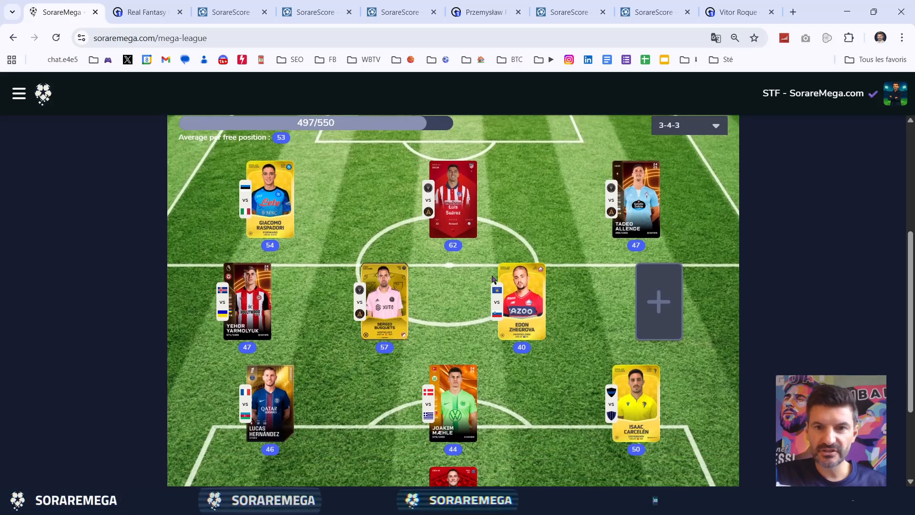
scroll(493, 279, "down", 1)
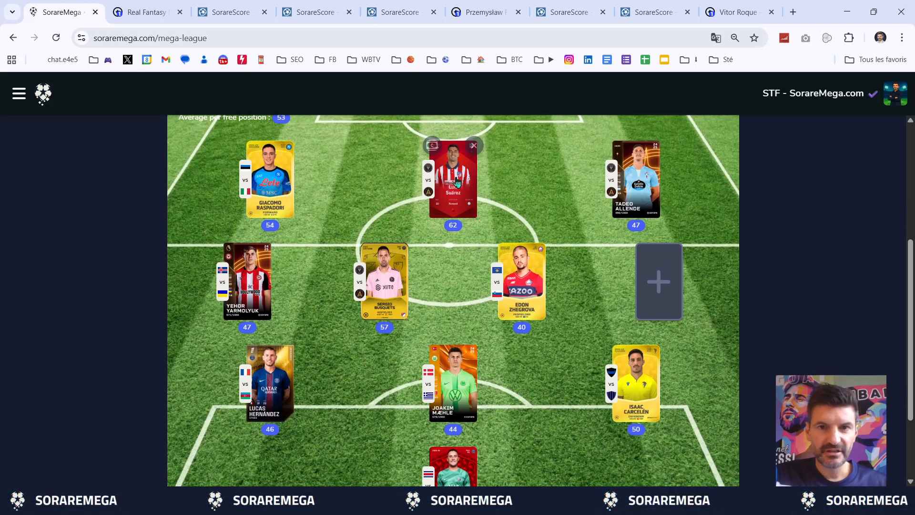
mouse_move(392, 292)
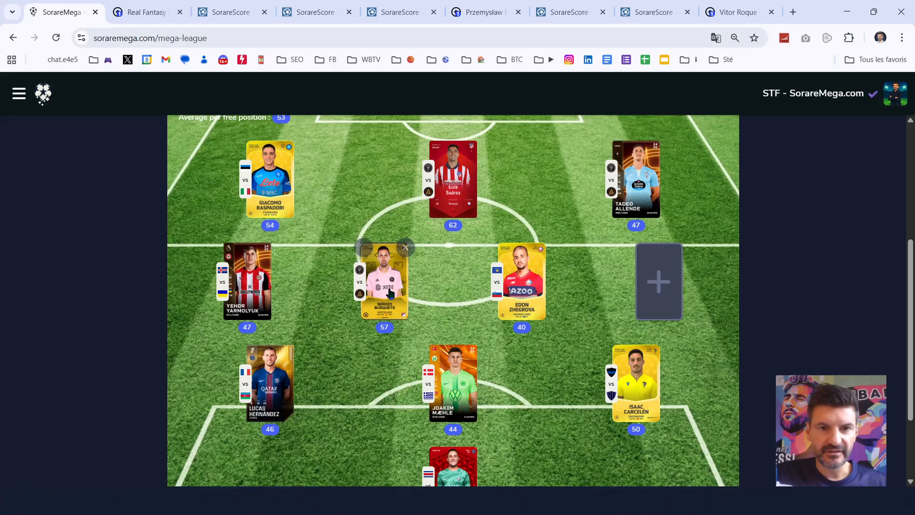
scroll(389, 292, "up", 1)
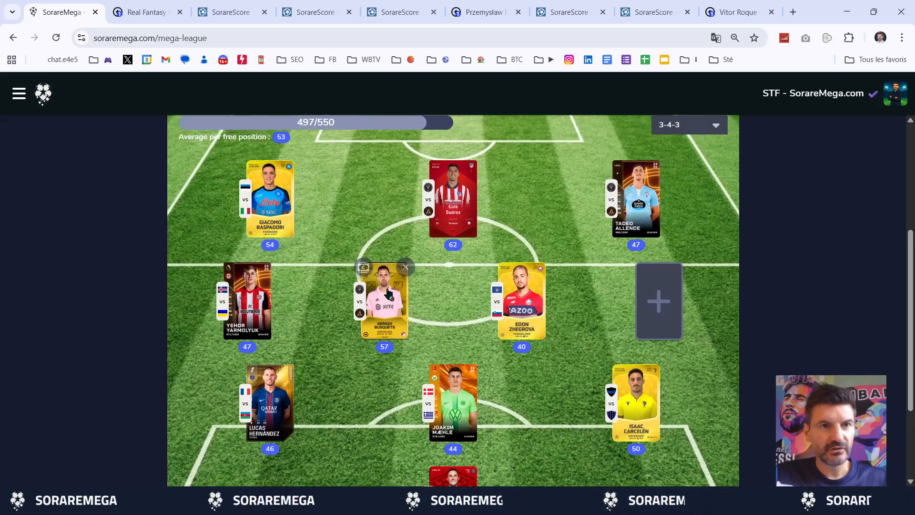
left_click(666, 306)
left_click(450, 116)
type("pic")
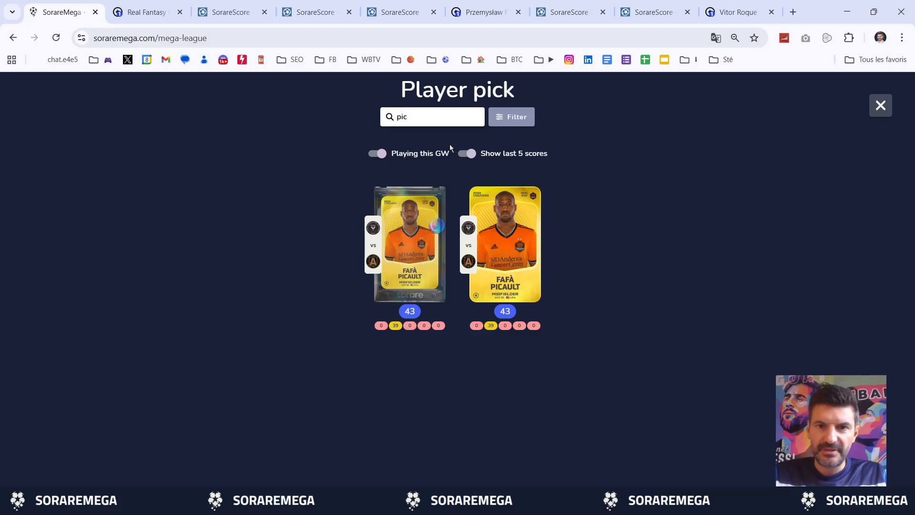
left_click(421, 258)
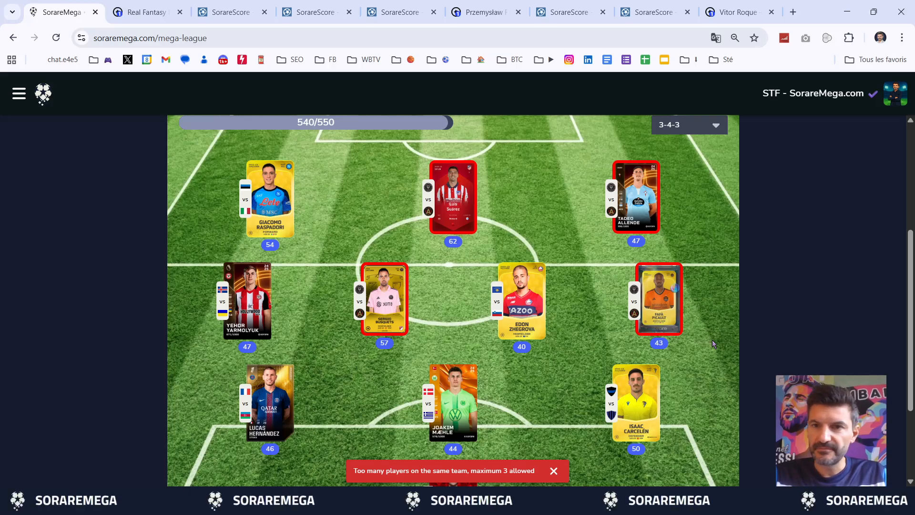
Step: Remove Fafà Picault from the lineup, switch to the SorareScore scouting database and open Enzo Pérez's player page
left_click(683, 270)
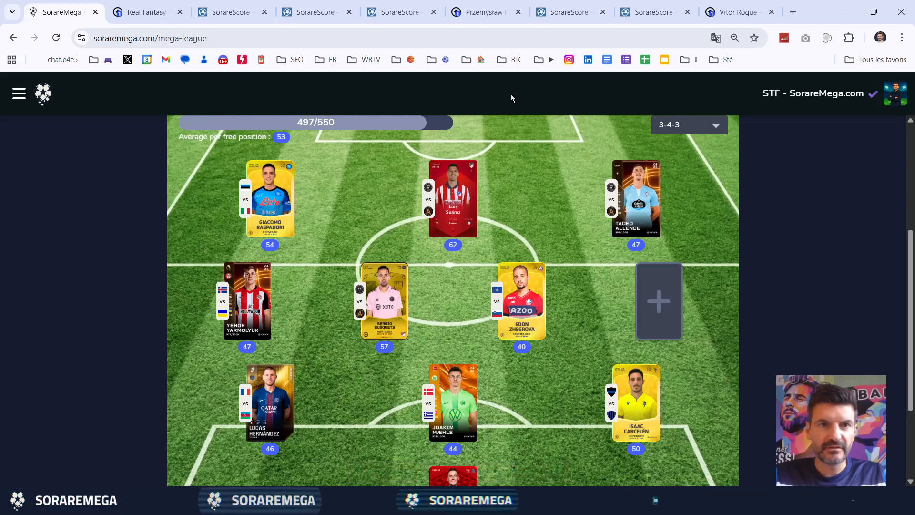
left_click(215, 7)
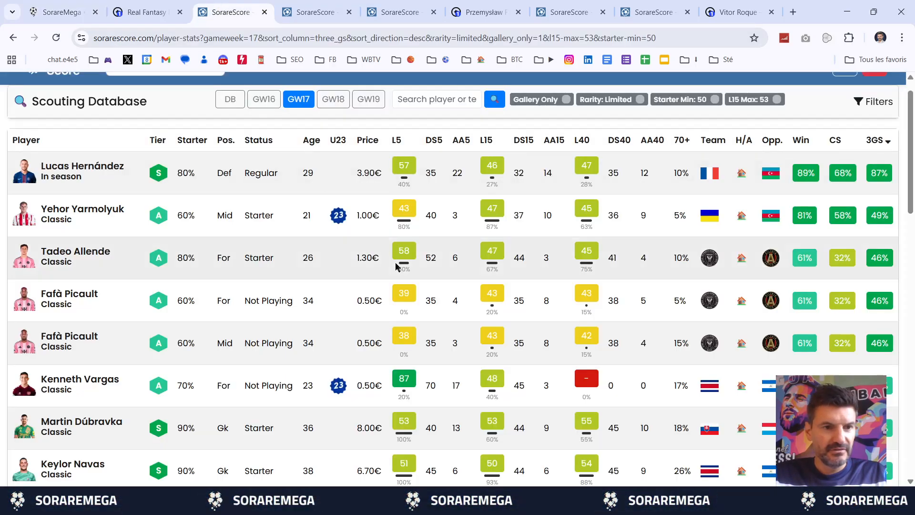
scroll(396, 267, "down", 1)
scroll(396, 267, "down", 3)
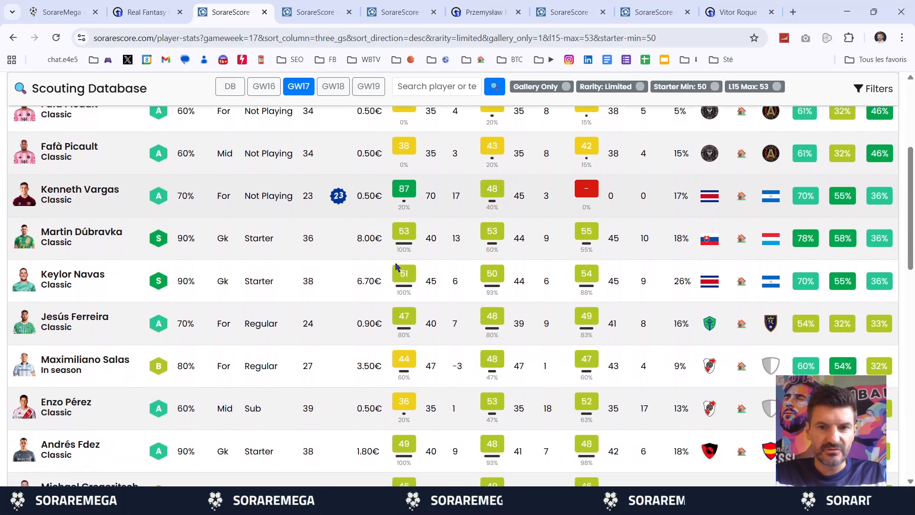
scroll(396, 267, "down", 1)
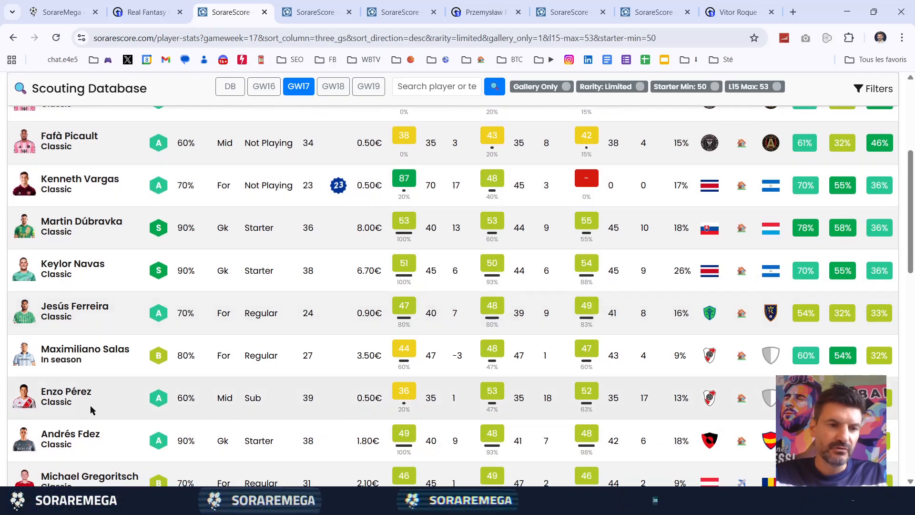
left_click(69, 398)
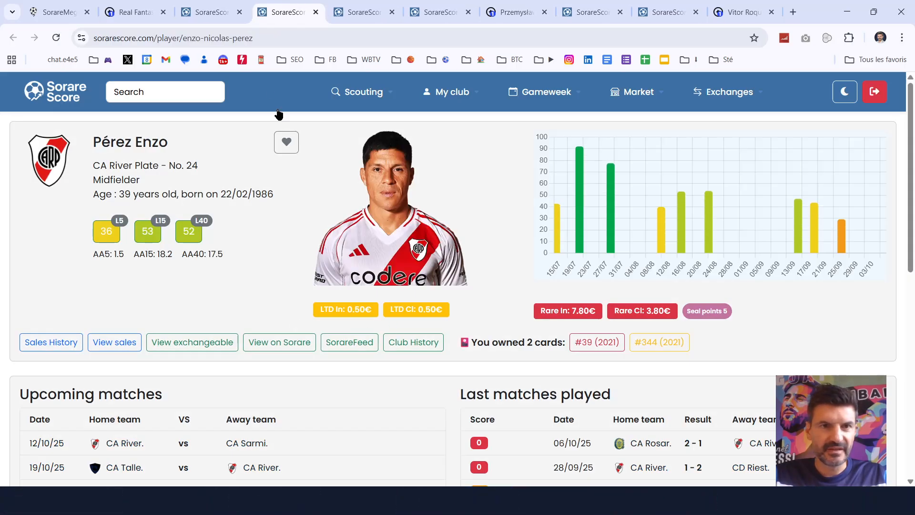
Step: Return to the scouting database, look further down the list and open Logan Farrington's player page to examine the recent scores
left_click(198, 10)
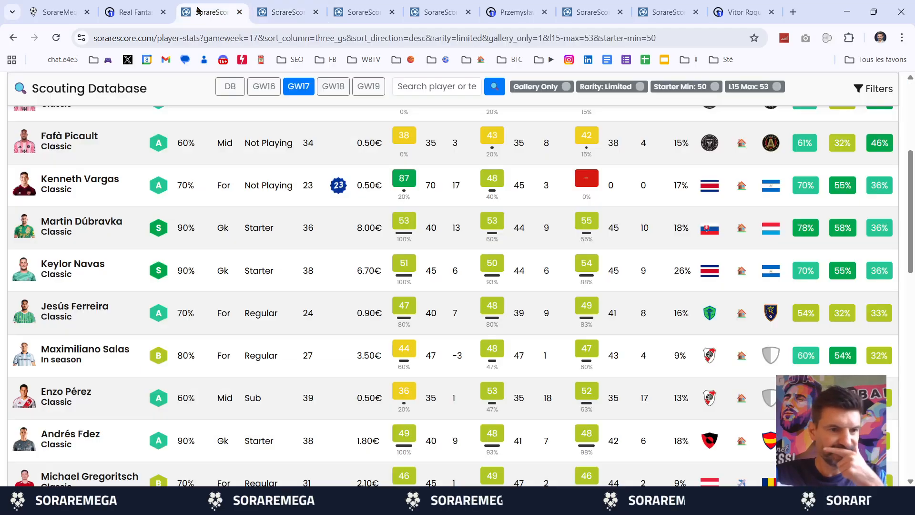
scroll(327, 215, "down", 3)
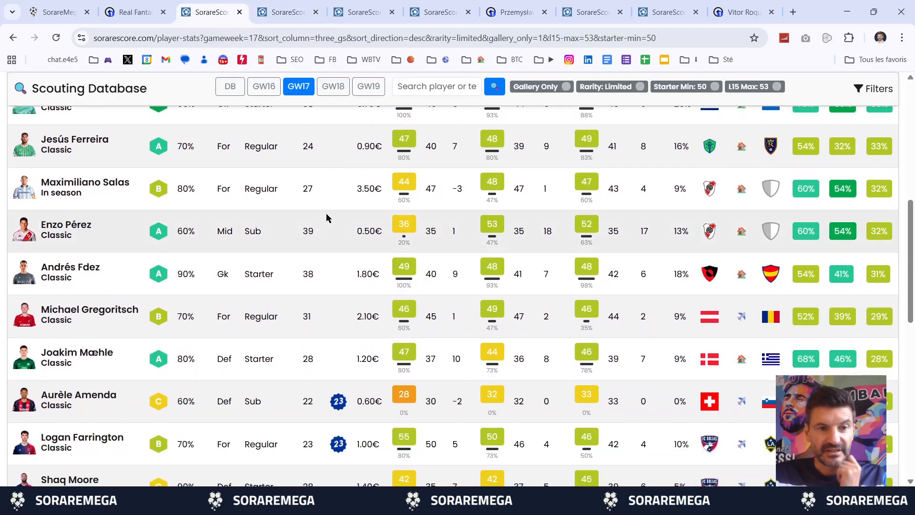
scroll(327, 218, "down", 2)
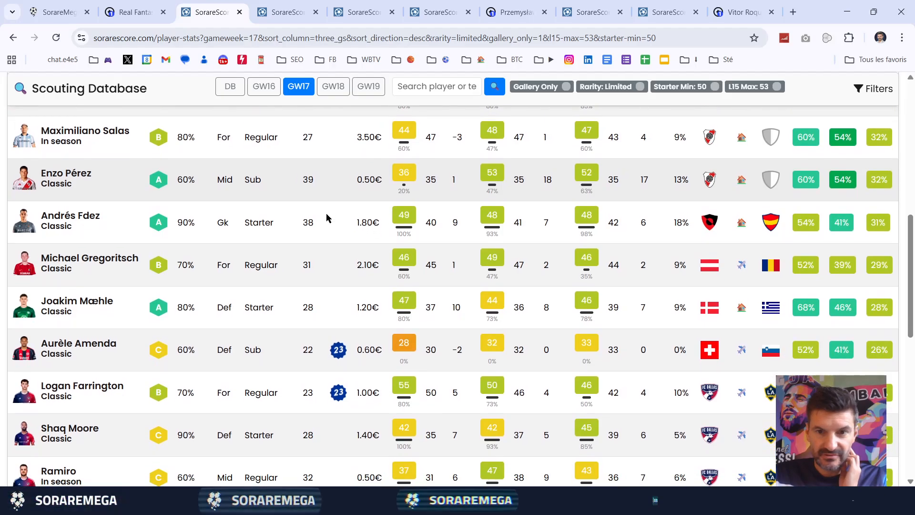
scroll(327, 218, "down", 1)
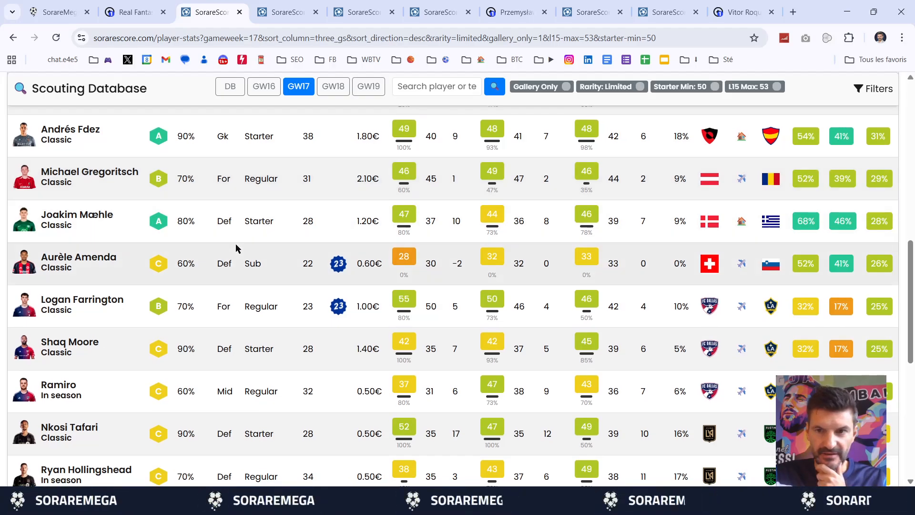
left_click(90, 301)
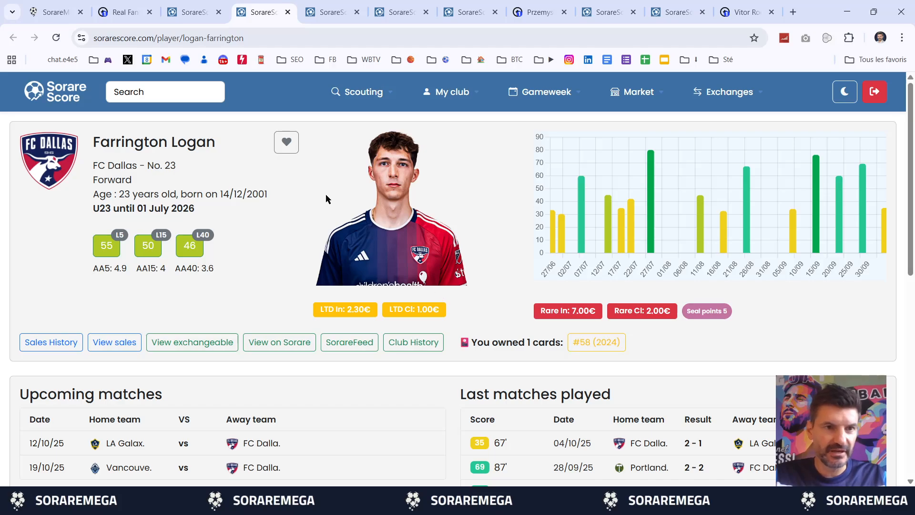
Step: Switch the SorareMega lineup to the 3-3-4 formation and add Logan Farrington as the fourth forward
left_click(50, 11)
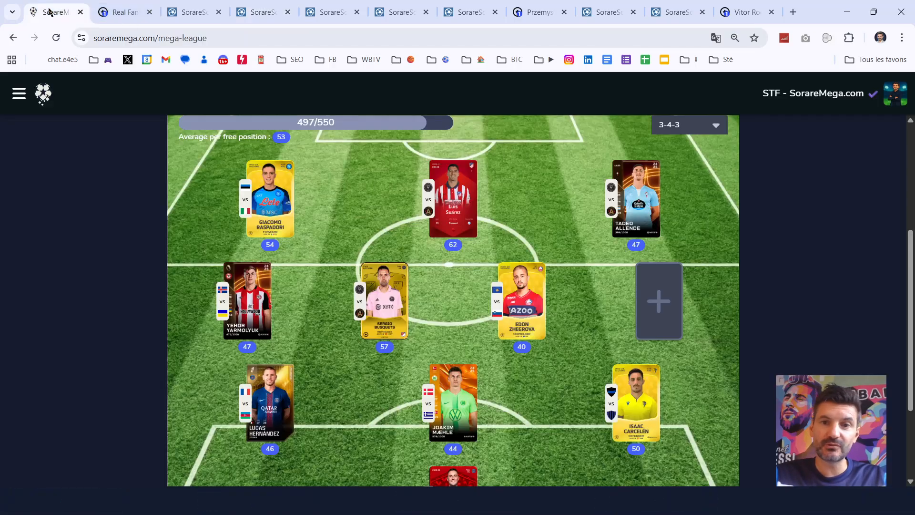
left_click(718, 127)
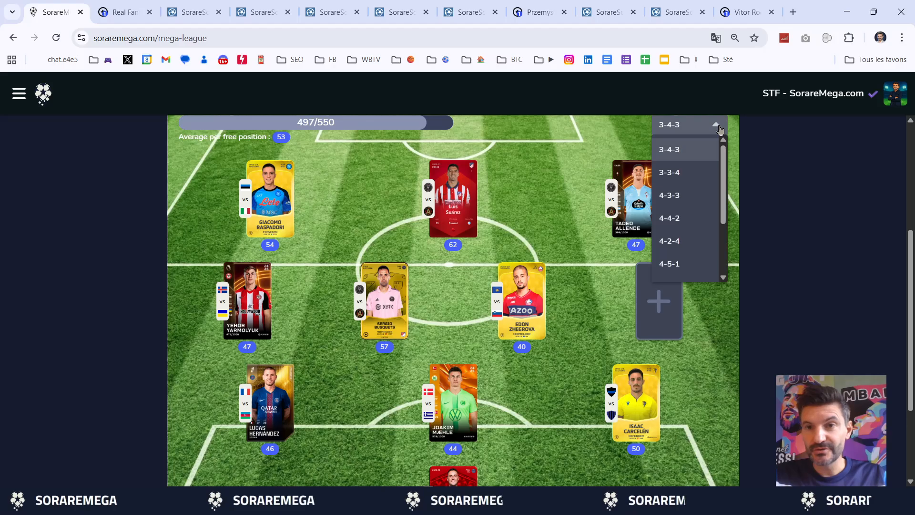
left_click(682, 173)
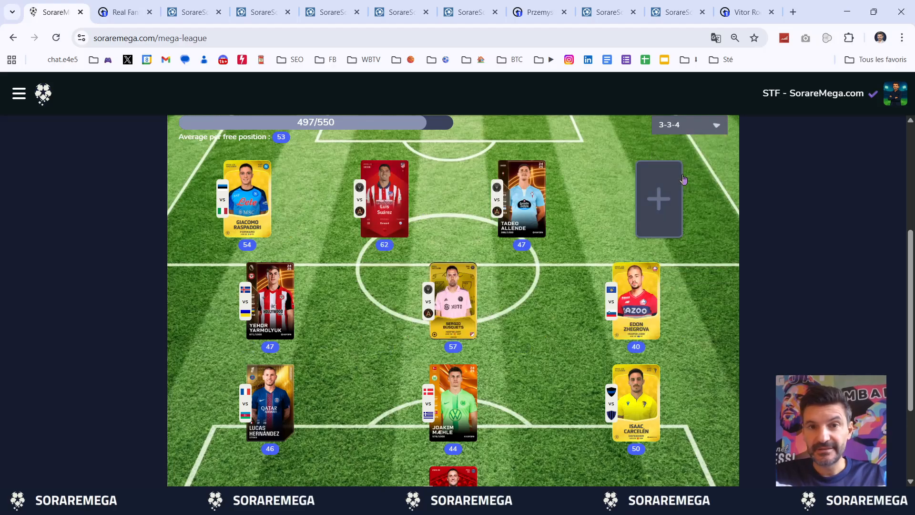
left_click(664, 196)
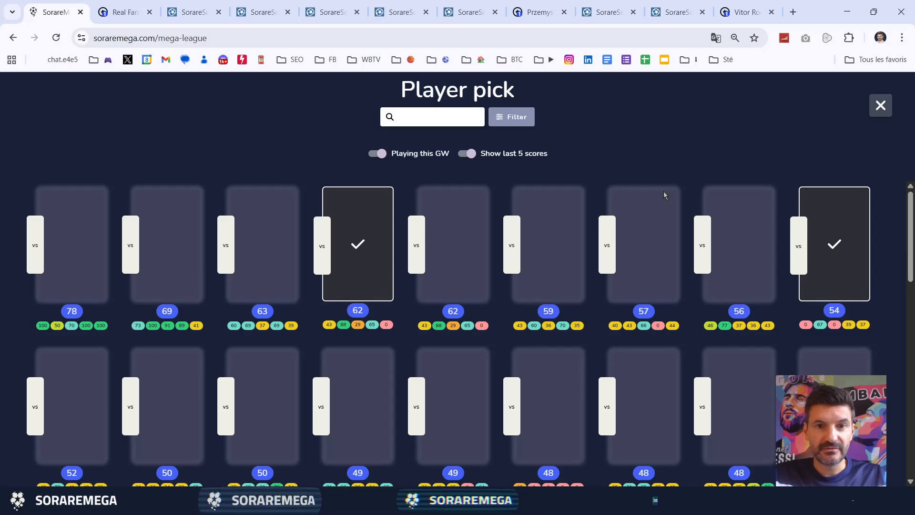
scroll(530, 241, "down", 2)
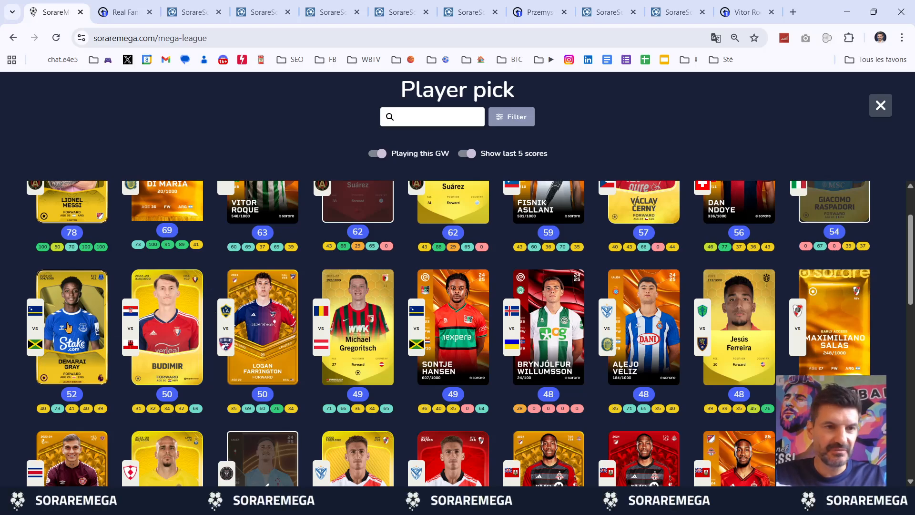
left_click(263, 323)
Step: Look over the full lineup, switch to the SorareScore scouting database and sort it by 70+ probability from highest to lowest
scroll(532, 320, "down", 1)
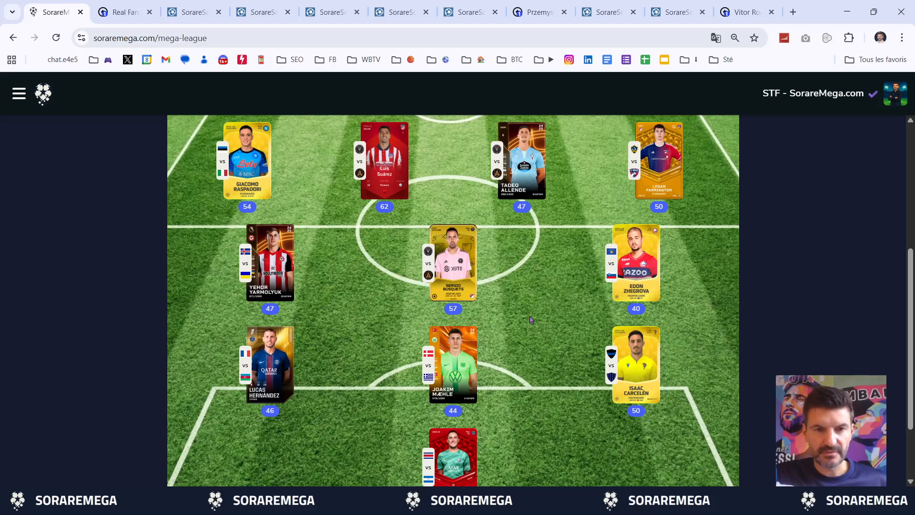
scroll(532, 320, "down", 2)
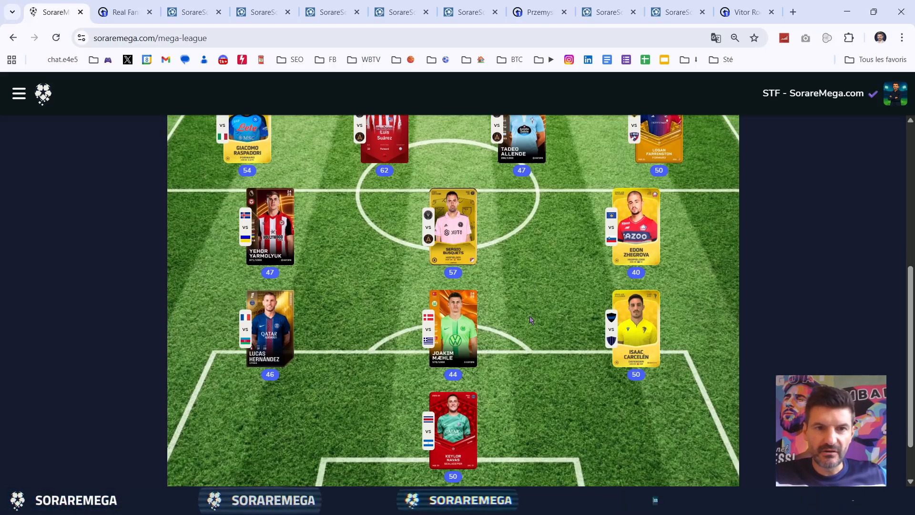
scroll(532, 320, "up", 3)
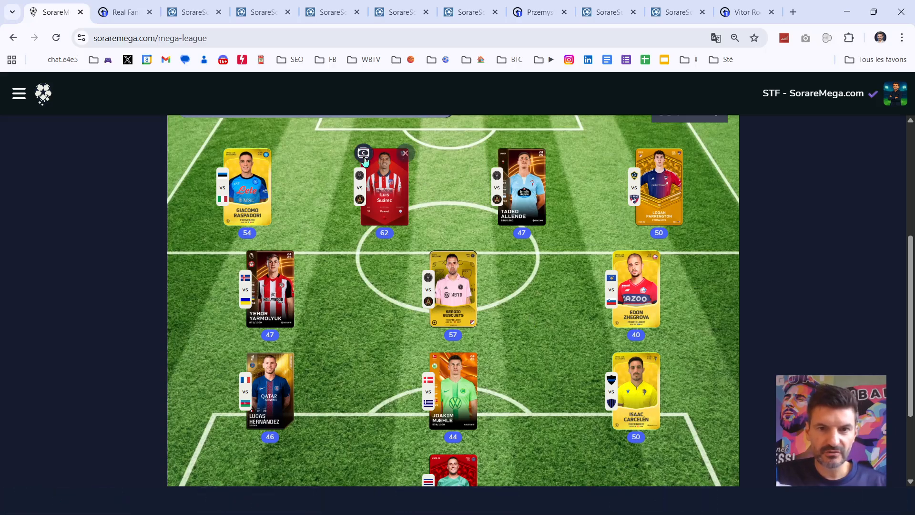
scroll(560, 315, "down", 1)
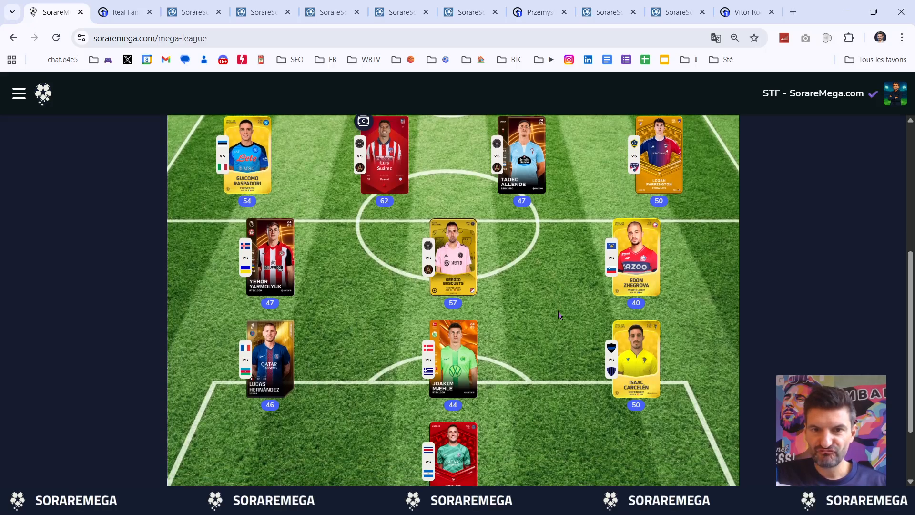
scroll(559, 315, "up", 1)
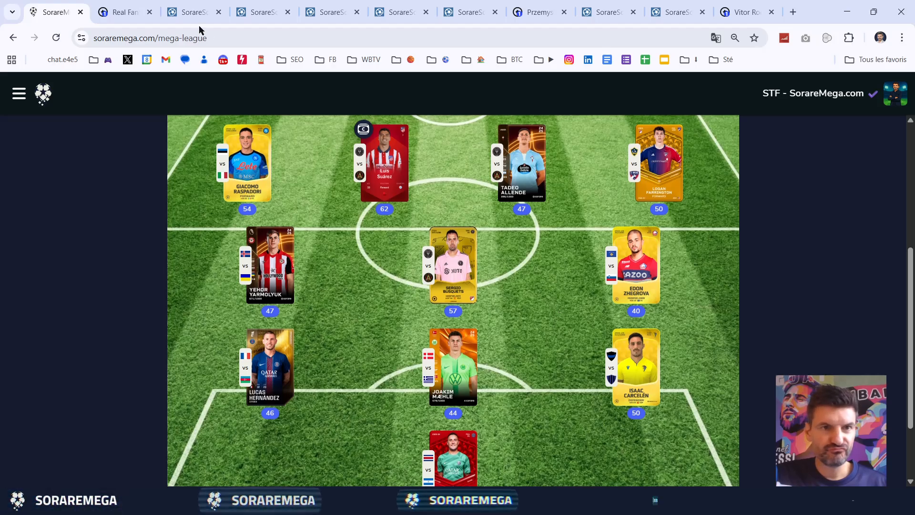
left_click(182, 15)
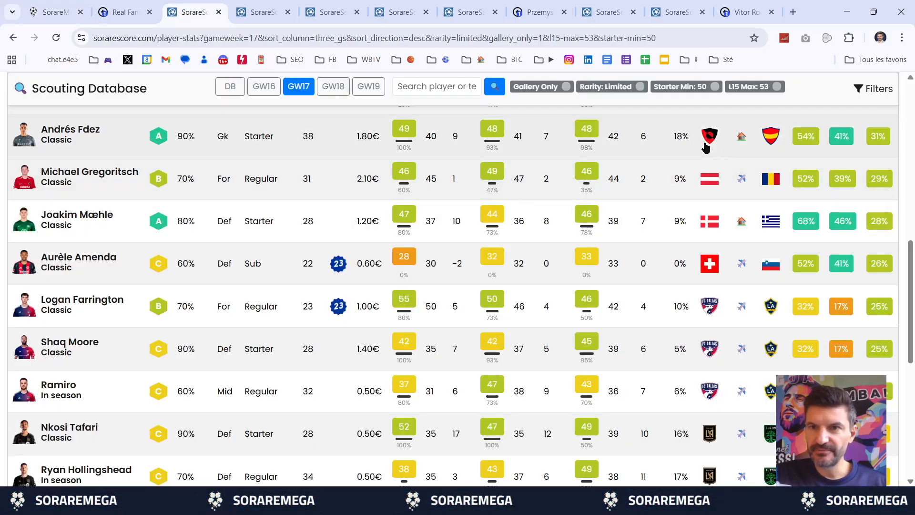
scroll(703, 162, "up", 7)
scroll(706, 147, "up", 5)
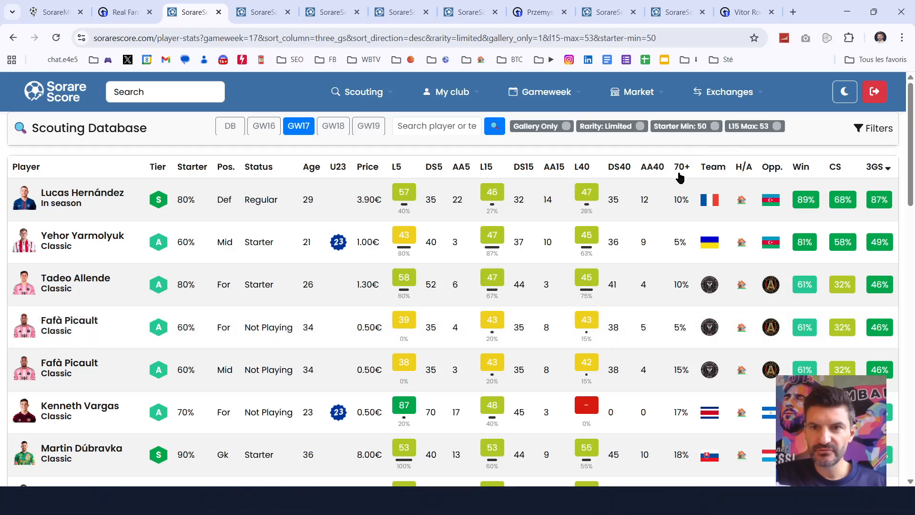
left_click(681, 168)
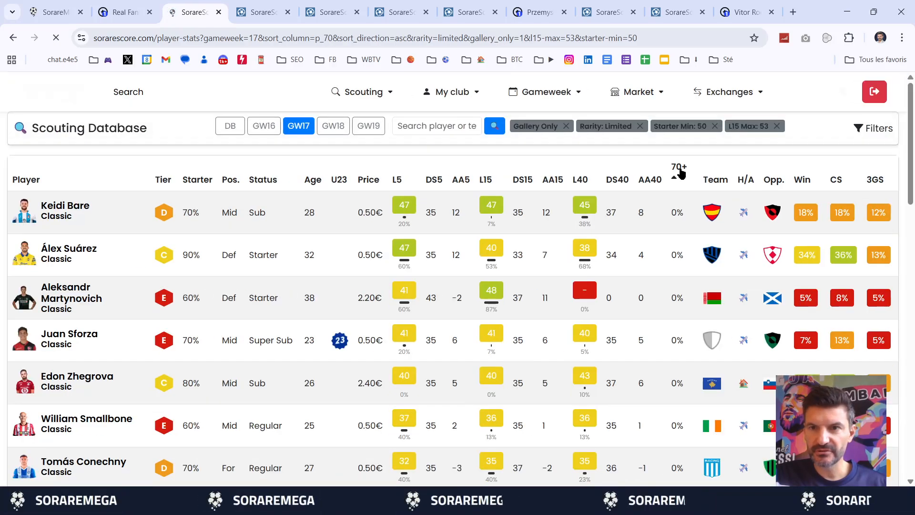
left_click(681, 170)
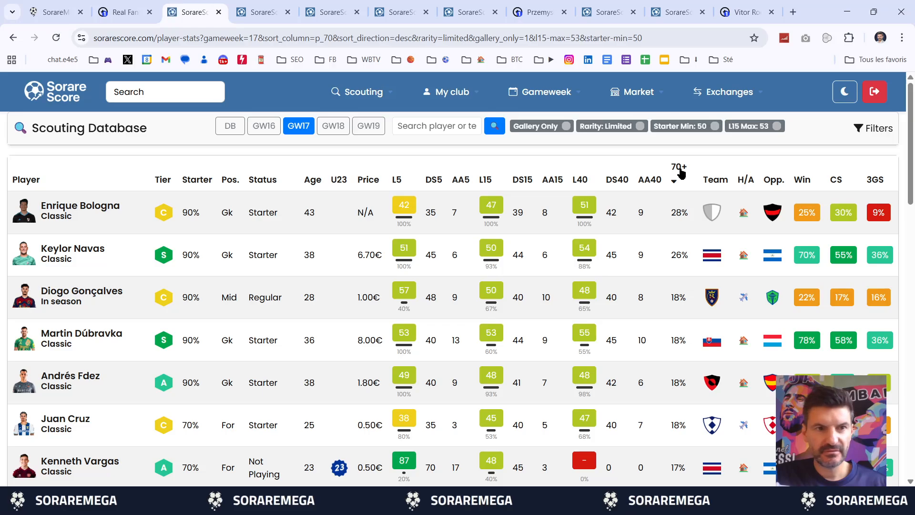
scroll(643, 227, "down", 1)
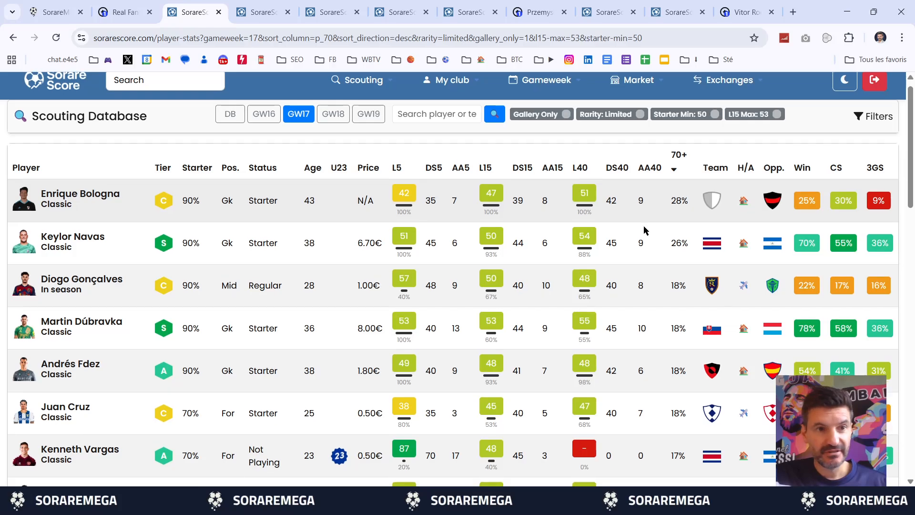
scroll(643, 231, "down", 1)
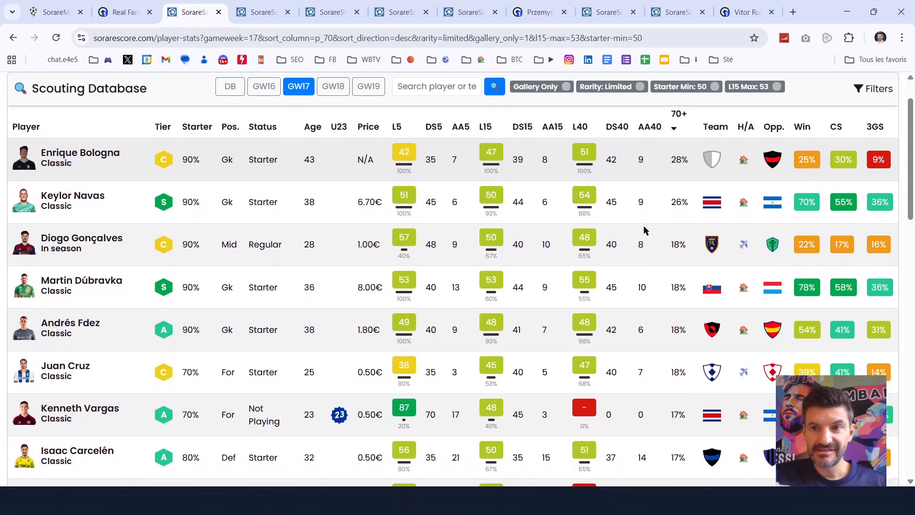
Step: Return to the SorareMega lineup, check the selected players and confirm the 3-3-4 lineup
left_click(54, 15)
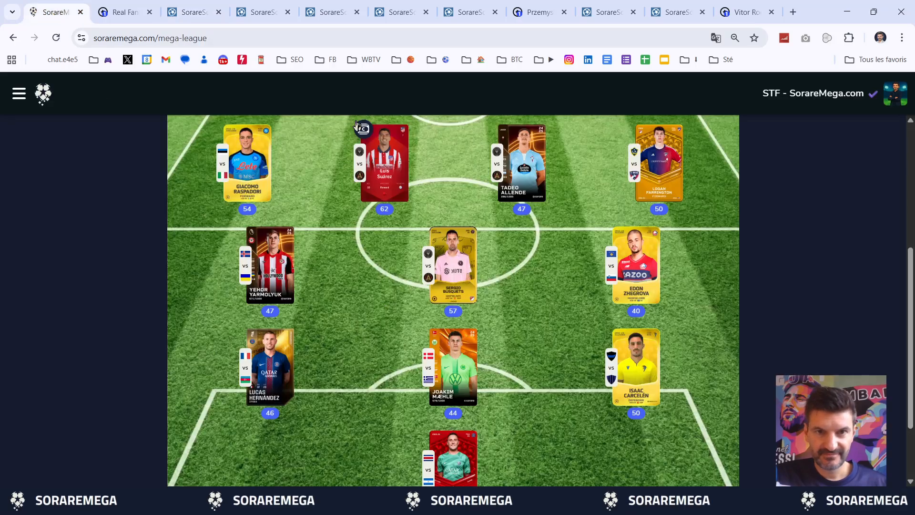
mouse_move(436, 437)
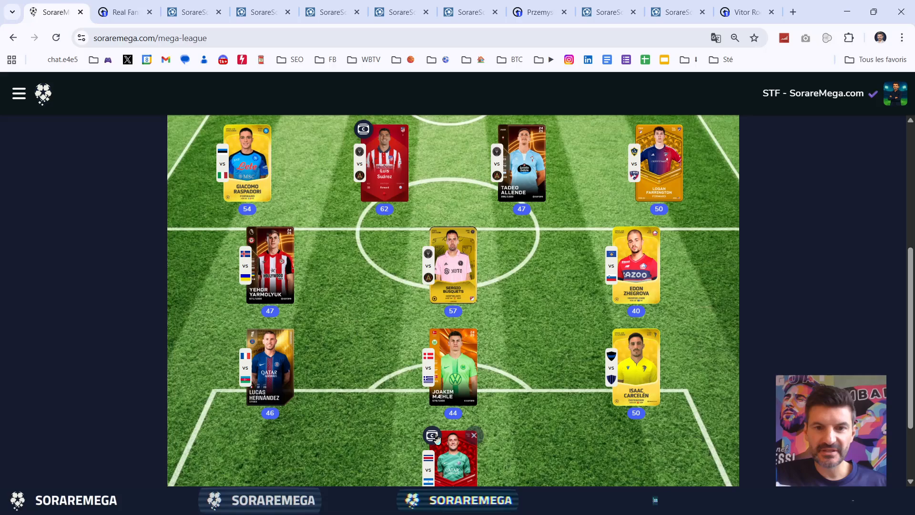
scroll(436, 436, "down", 2)
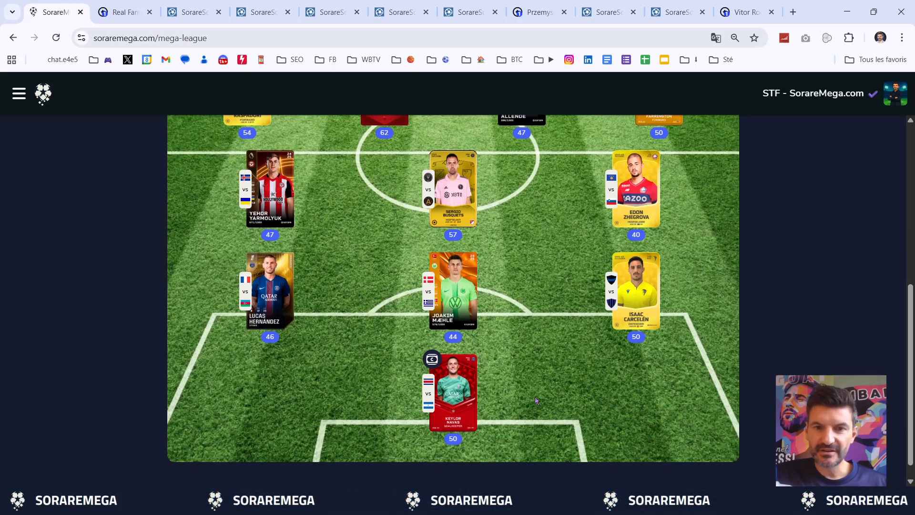
scroll(521, 353, "up", 5)
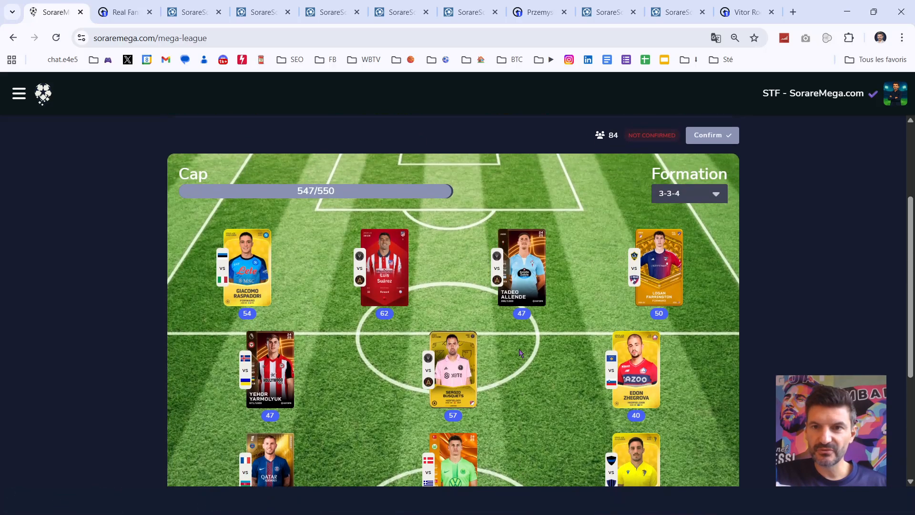
left_click(707, 137)
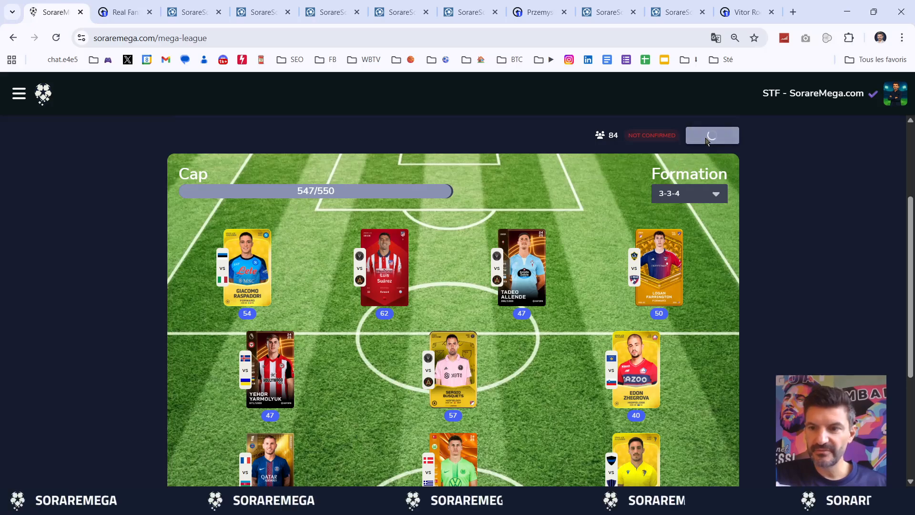